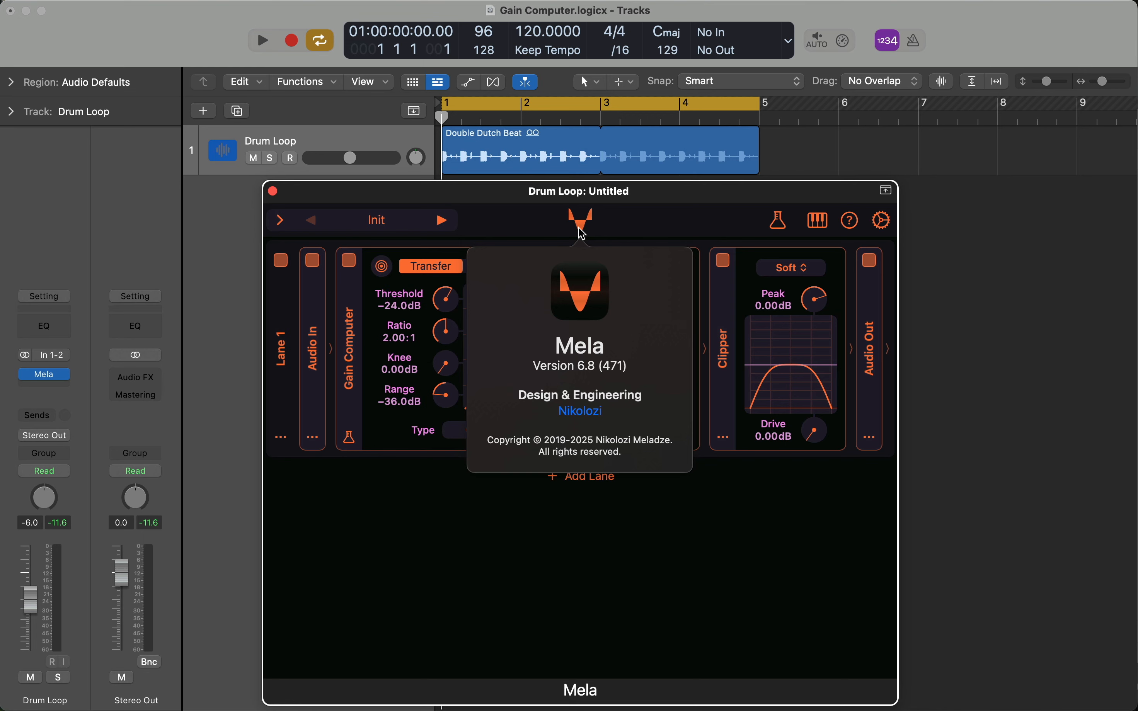
Dismiss the About box and inspect the Audio In and Audio Out modules, expanding and collapsing each one
{"action": "left_click", "coordinate": [655, 233]}
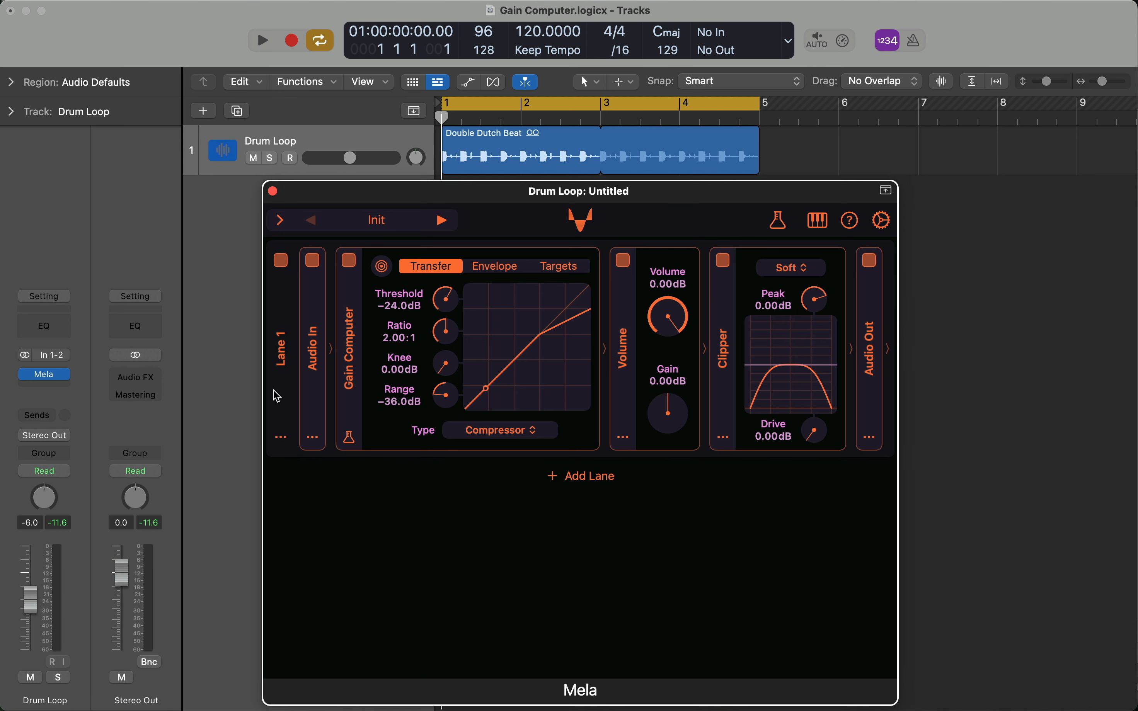
{"action": "left_click", "coordinate": [319, 372]}
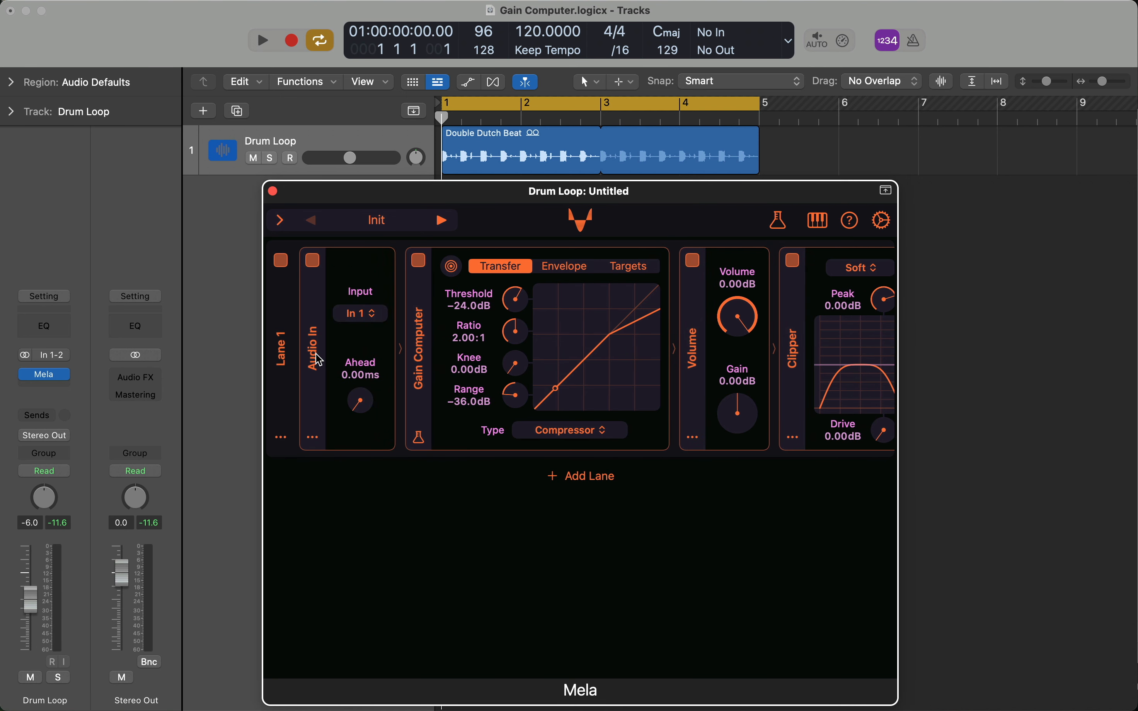
{"action": "left_click", "coordinate": [319, 361]}
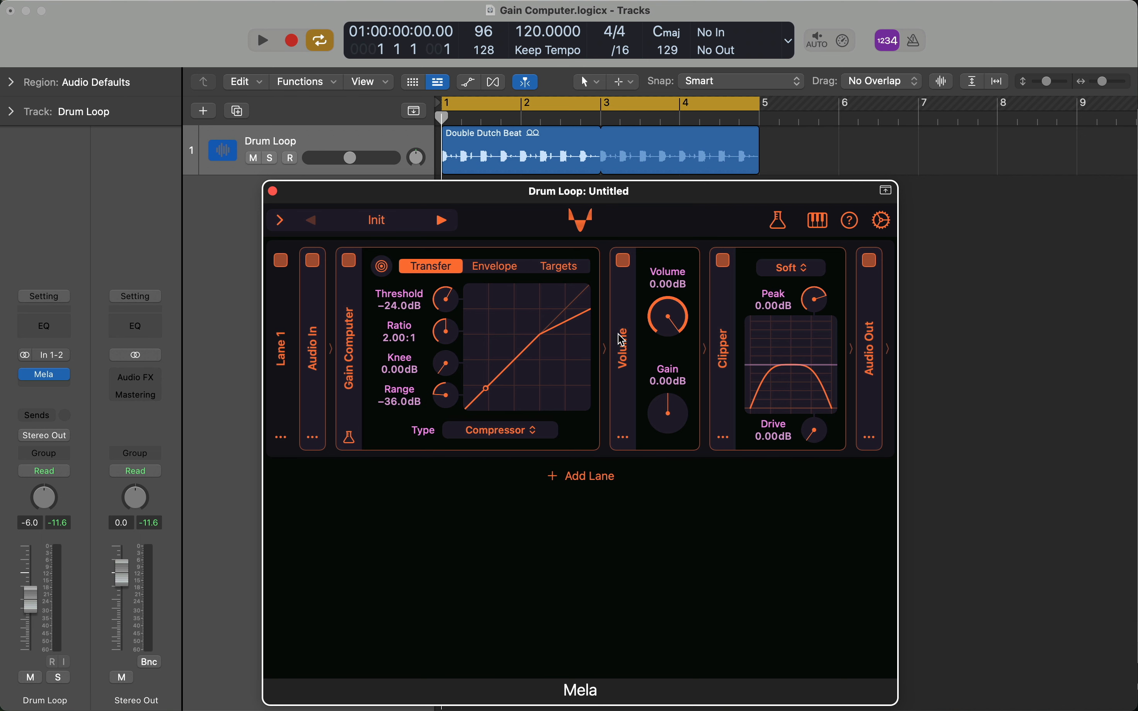
{"action": "scroll", "coordinate": [624, 333], "scroll_direction": "right", "scroll_amount": 3}
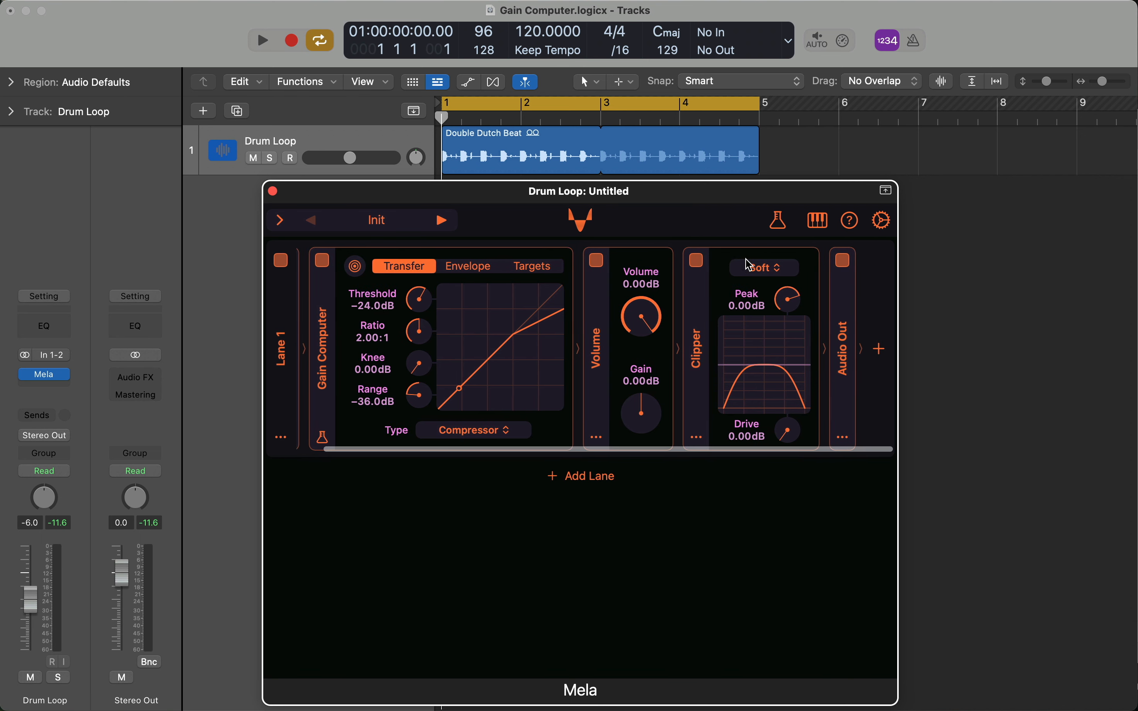
{"action": "left_click", "coordinate": [851, 357]}
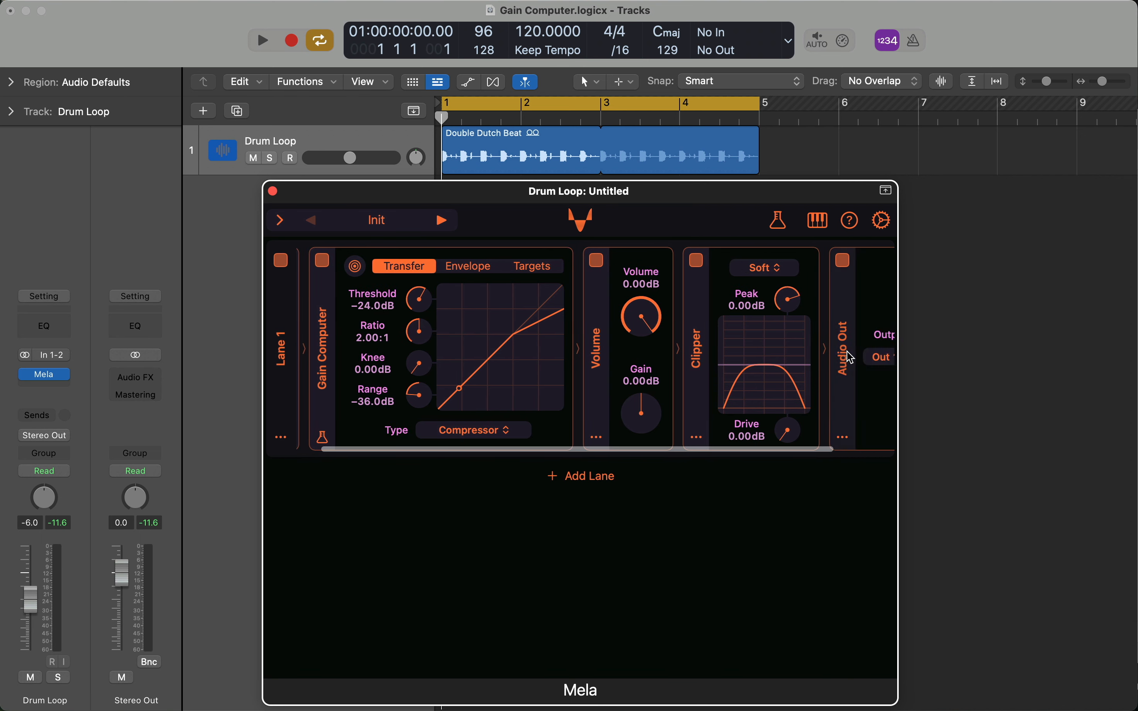
{"action": "left_click", "coordinate": [850, 358]}
{"action": "scroll", "coordinate": [430, 337], "scroll_direction": "left", "scroll_amount": 3}
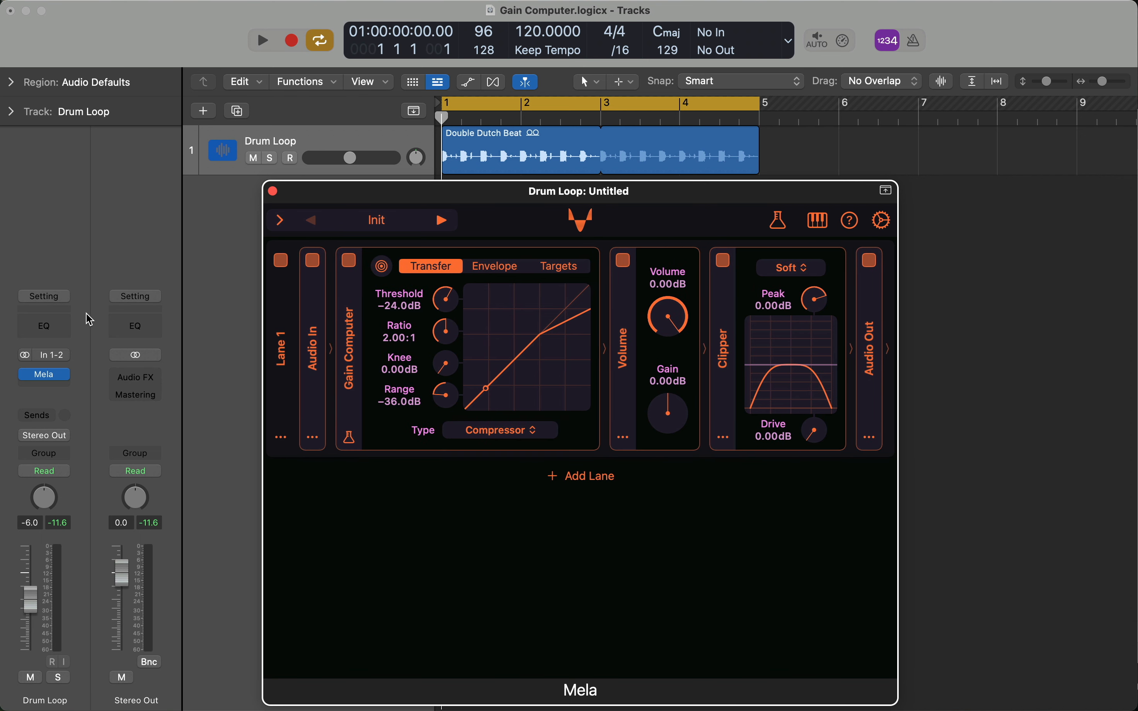
Play the drum loop through the Init preset and stop playback
{"action": "left_click", "coordinate": [1001, 226]}
{"action": "key", "text": "space"}
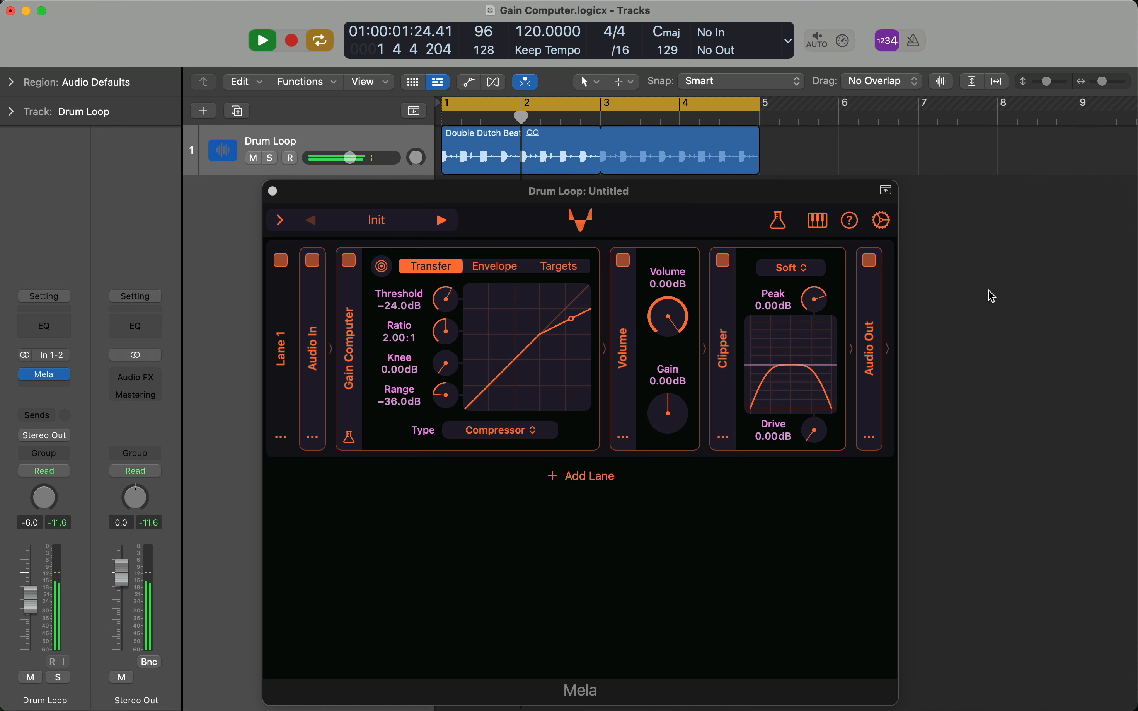
{"action": "key", "text": "space"}
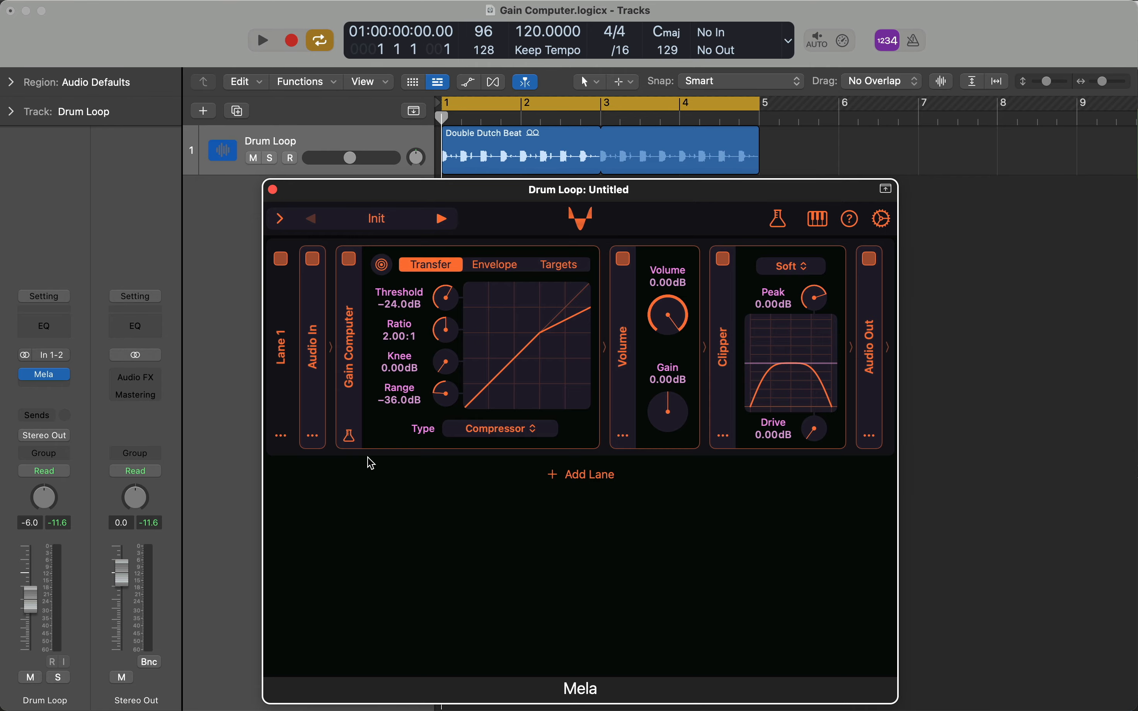
Read through the Gain Computer module's help page and close it
{"action": "left_click", "coordinate": [351, 437]}
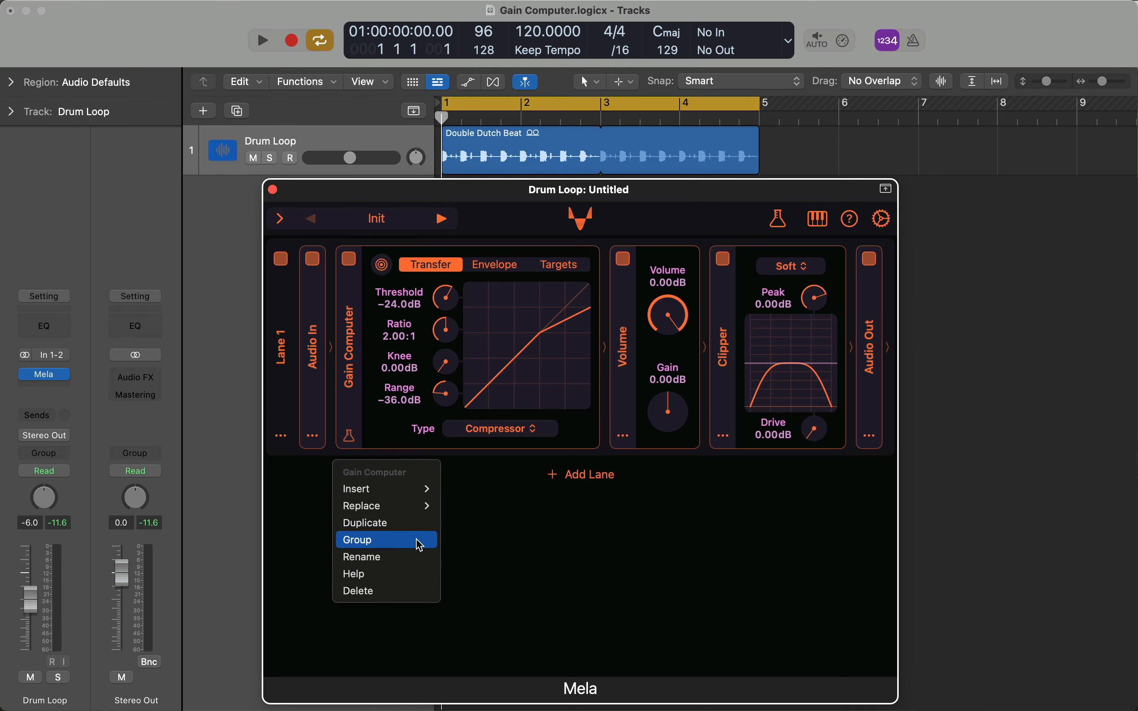
{"action": "left_click", "coordinate": [406, 573]}
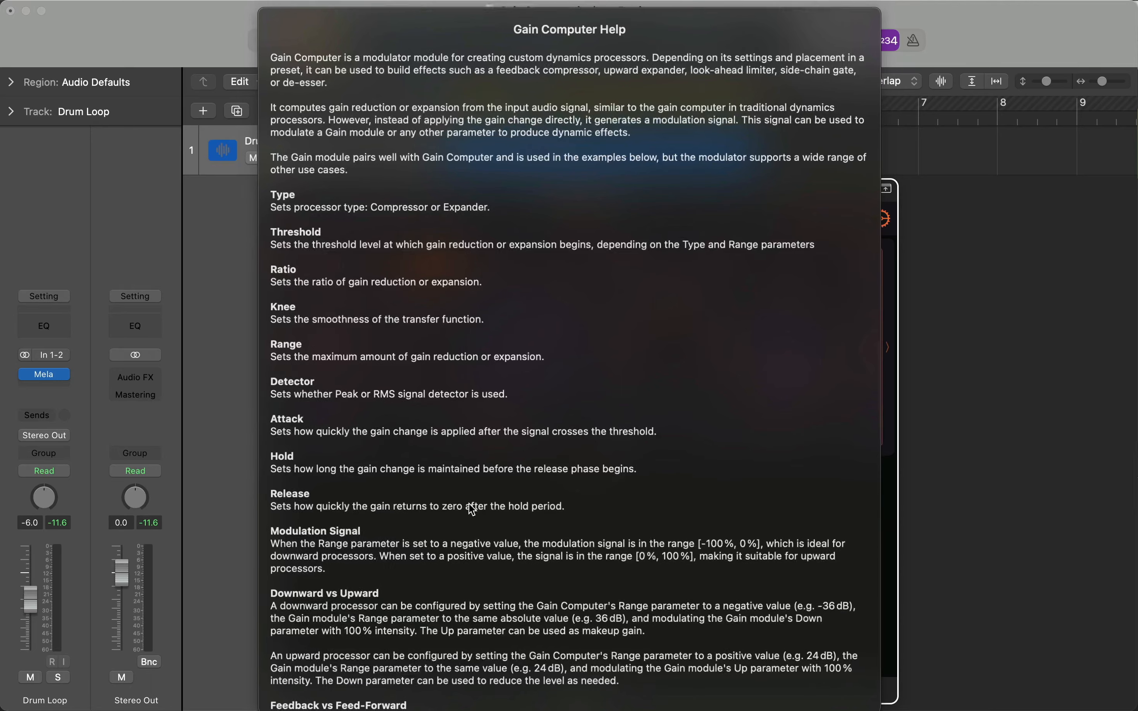
{"action": "scroll", "coordinate": [473, 509], "scroll_direction": "down", "scroll_amount": 10}
{"action": "scroll", "coordinate": [473, 510], "scroll_direction": "up", "scroll_amount": 8}
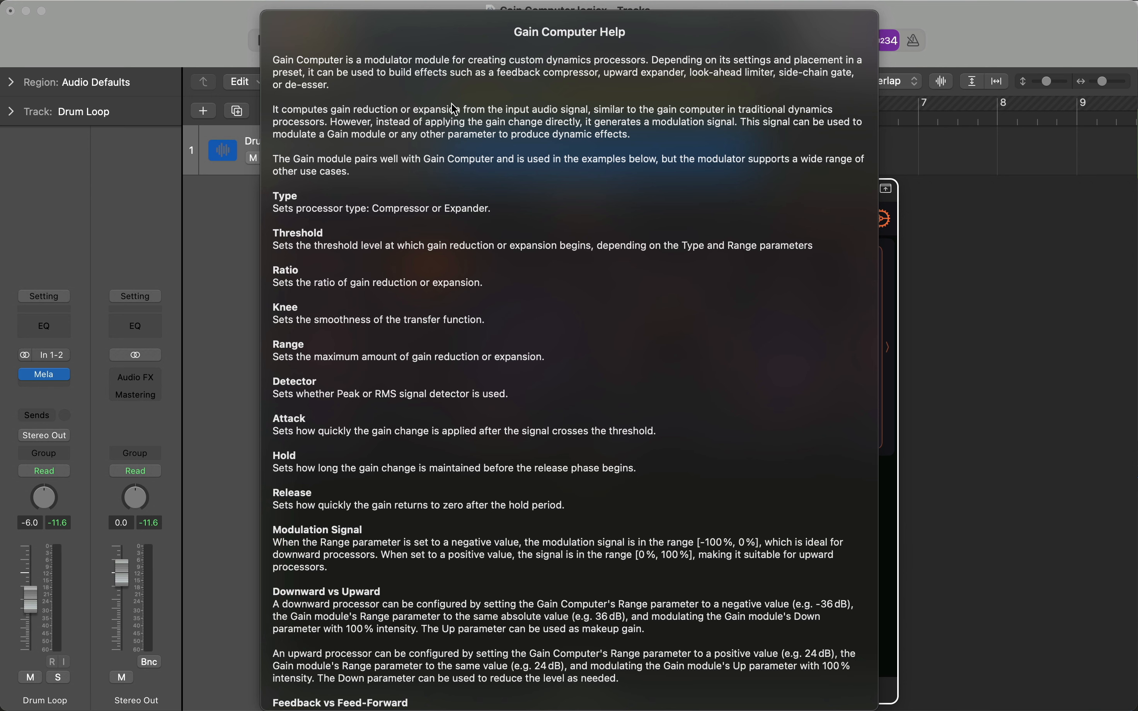
{"action": "left_click", "coordinate": [890, 473]}
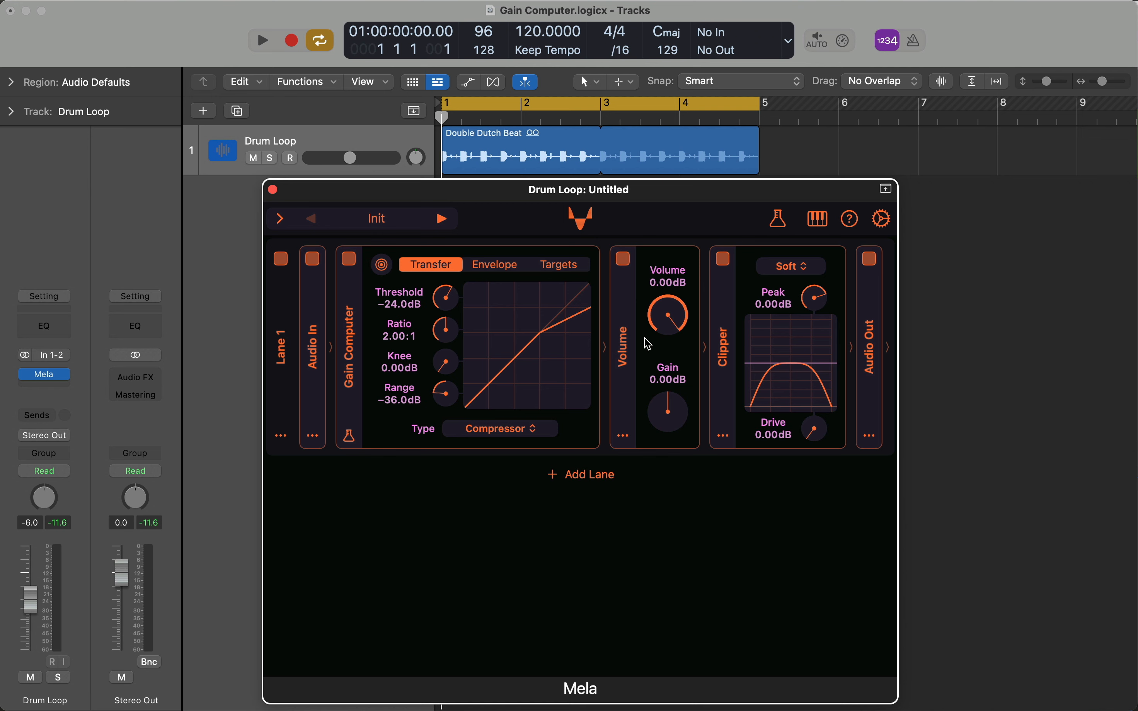
Start loop playback and switch the Gain Computer module off and on twice to compare the sound
{"action": "left_click", "coordinate": [955, 325]}
{"action": "key", "text": "space"}
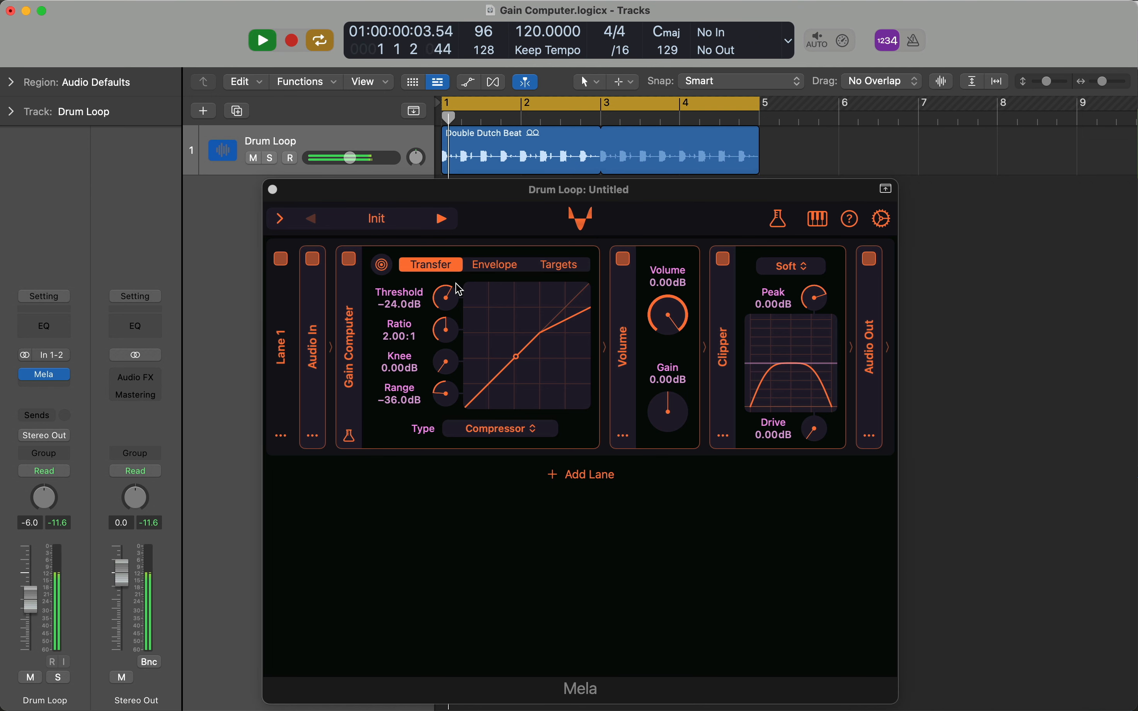
{"action": "left_click", "coordinate": [350, 264]}
{"action": "left_click", "coordinate": [350, 263]}
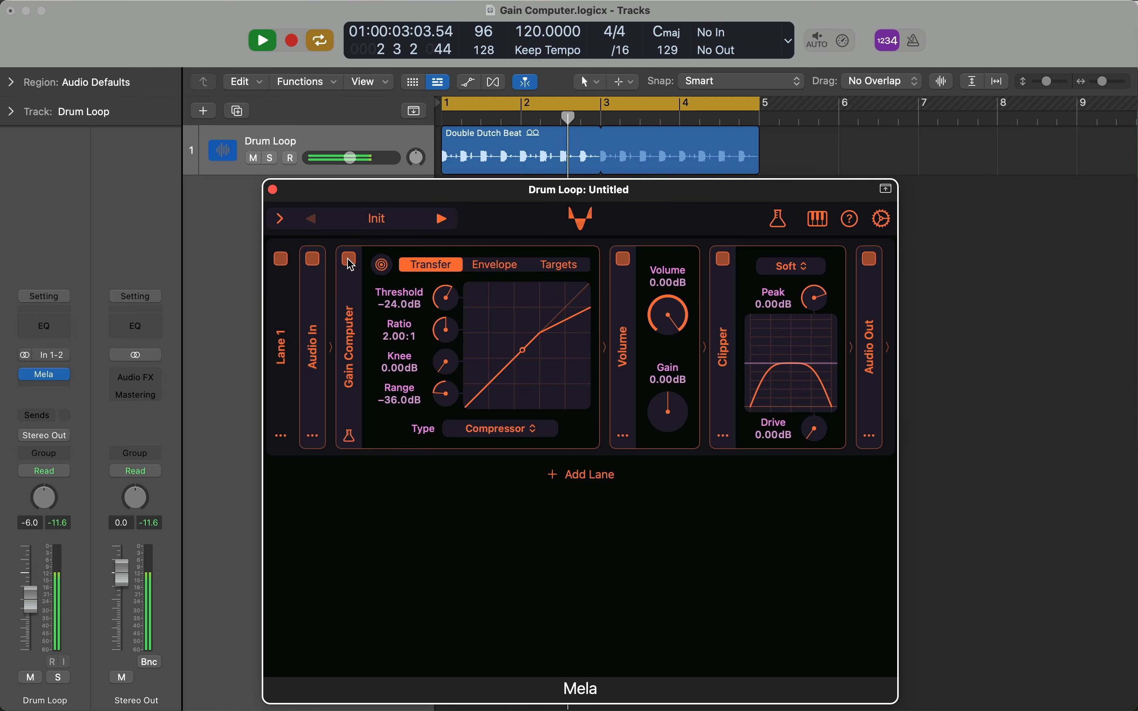
{"action": "left_click", "coordinate": [350, 263]}
{"action": "left_click", "coordinate": [350, 263]}
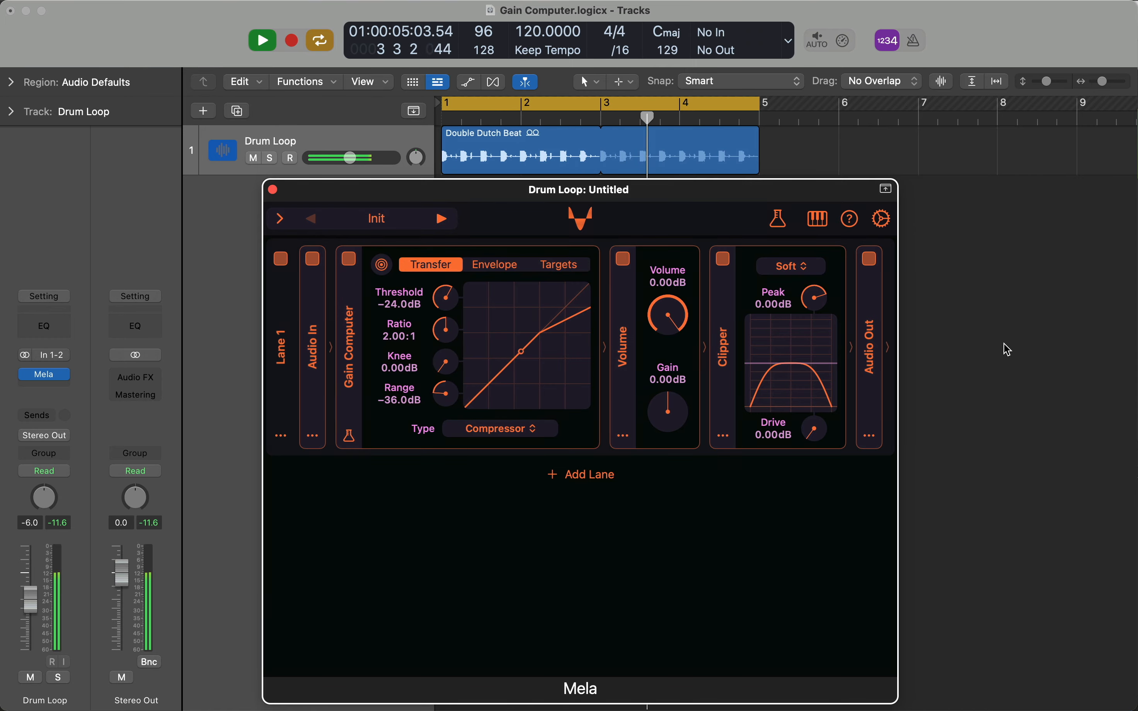
Switch off the Audio Out module and set the Gain Computer to threshold −38.8 dB, ratio 4.02:1 and knee 3.74 dB
{"action": "left_click", "coordinate": [867, 256]}
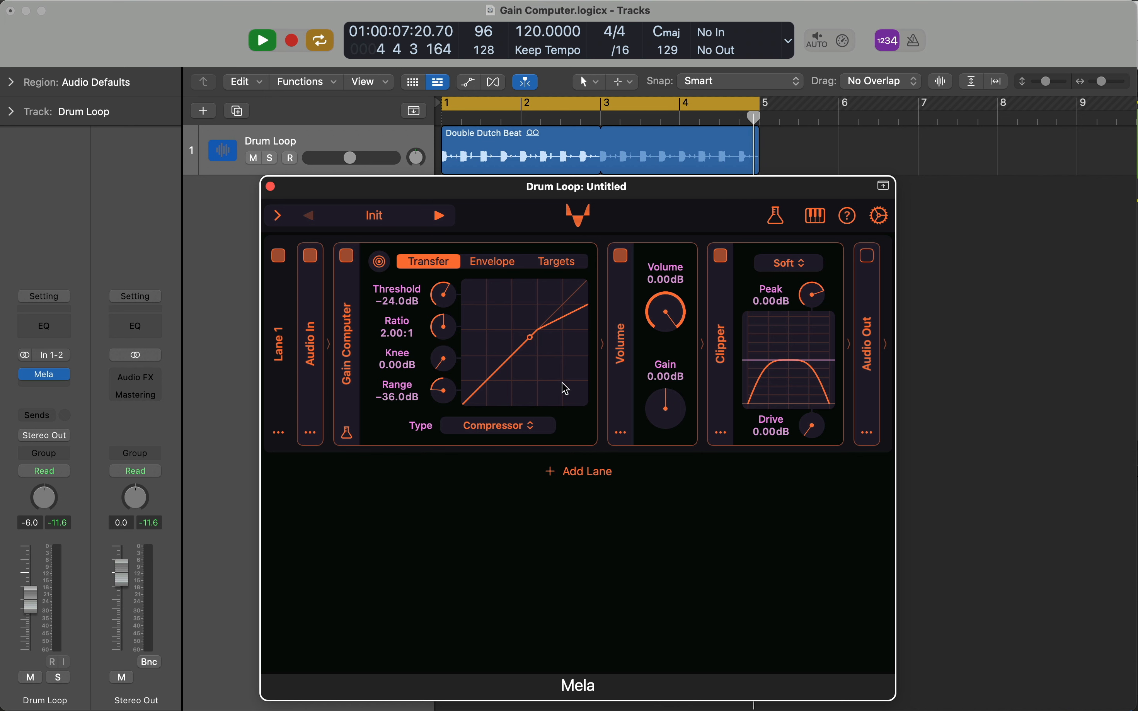
{"action": "left_click_drag", "start_coordinate": [443, 294], "coordinate": [412, 295]}
{"action": "mouse_move", "coordinate": [442, 355]}
{"action": "left_mouse_down"}
{"action": "mouse_move", "coordinate": [438, 302]}
{"action": "mouse_move", "coordinate": [439, 351]}
{"action": "left_mouse_up"}
Try the Expander type on the Gain Computer and return it to Compressor
{"action": "left_click", "coordinate": [497, 425]}
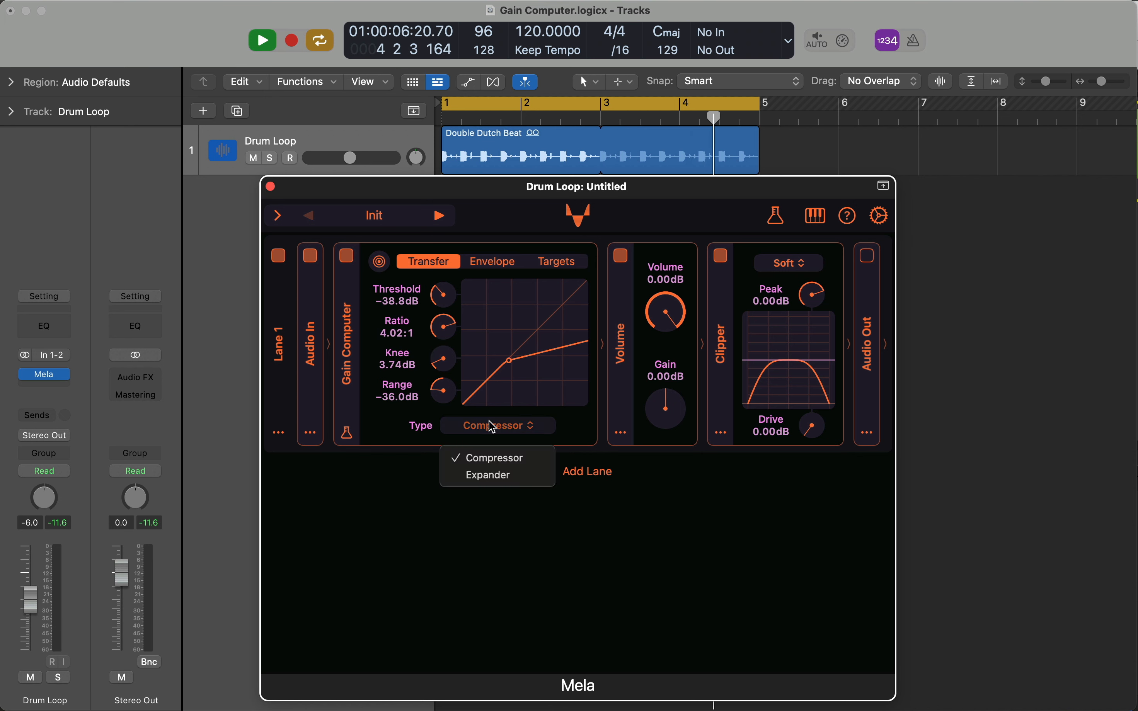
{"action": "left_click", "coordinate": [519, 477]}
{"action": "left_click", "coordinate": [507, 425]}
{"action": "left_click", "coordinate": [516, 456]}
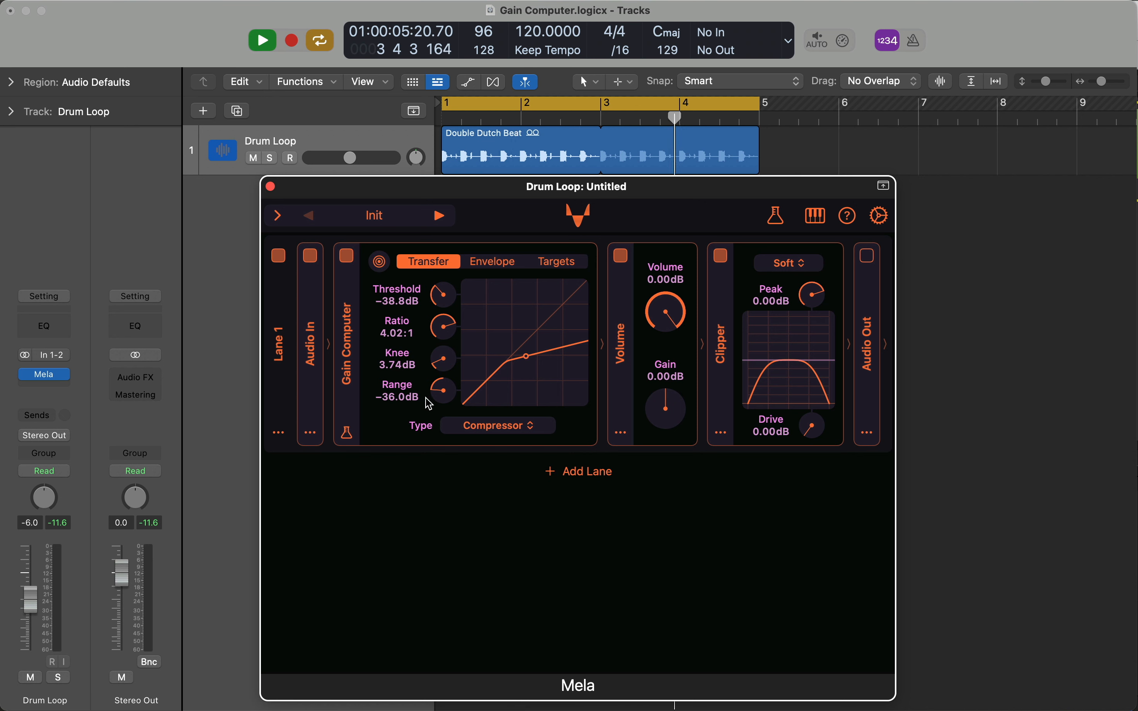
Try Gain Computer ranges of about +27.7 dB and −31.9 dB, and return the range to −36 dB
{"action": "left_click_drag", "start_coordinate": [442, 391], "coordinate": [439, 335]}
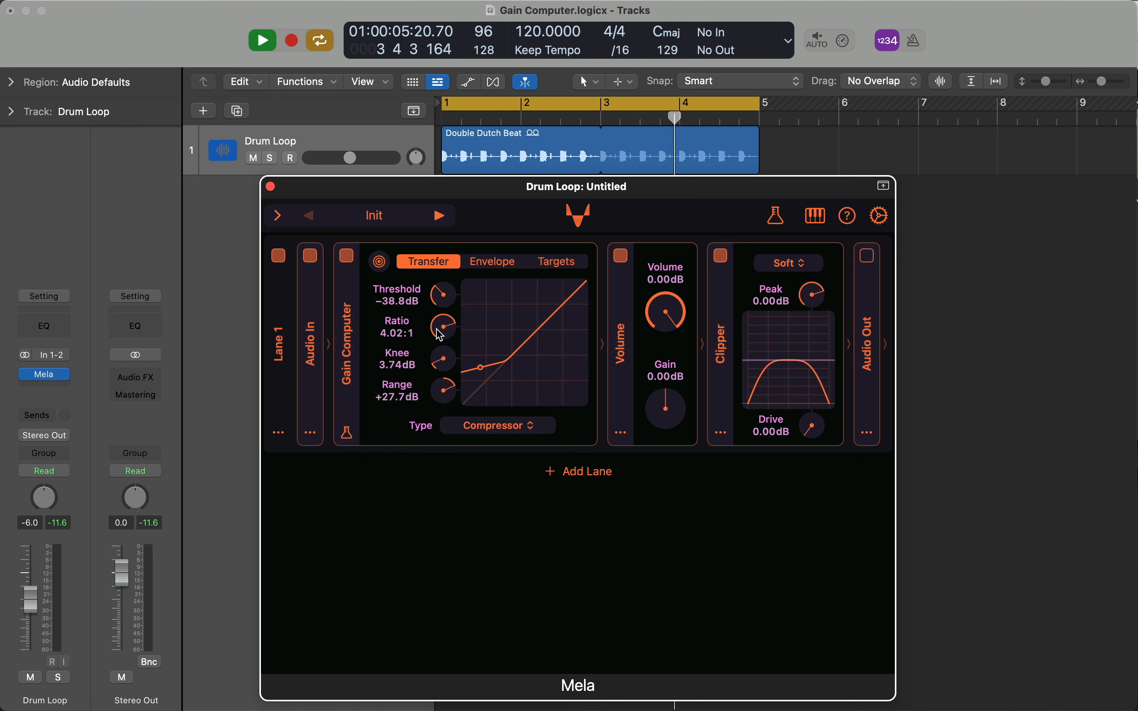
{"action": "left_click_drag", "start_coordinate": [449, 391], "coordinate": [444, 403]}
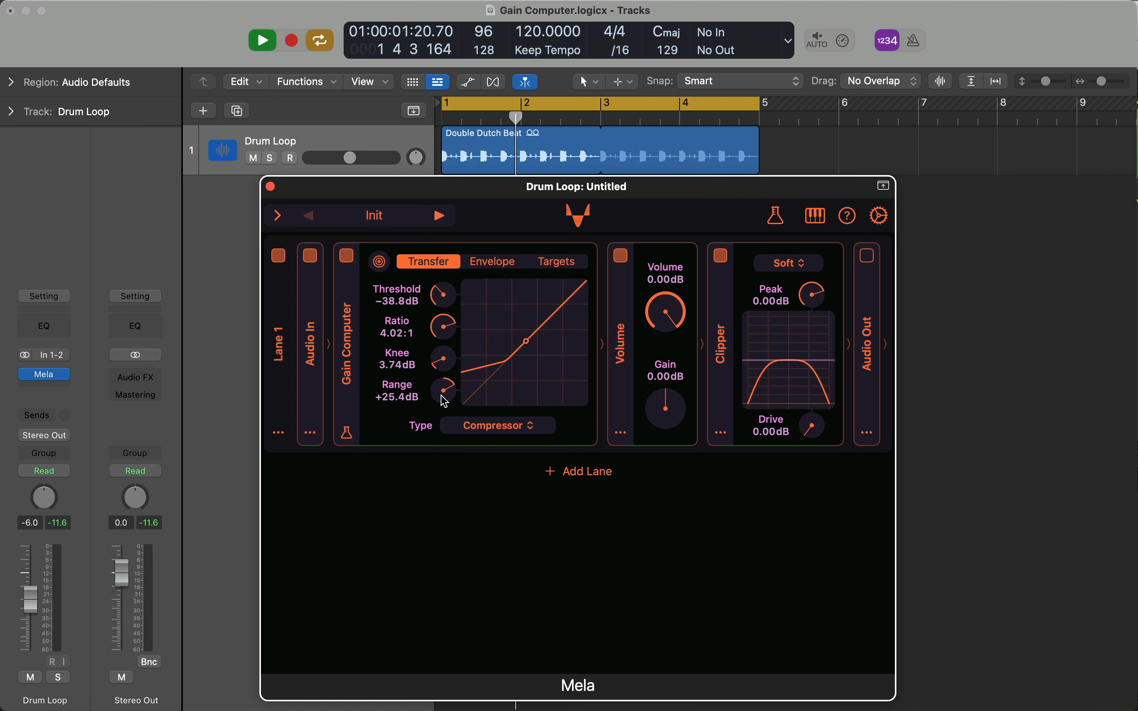
{"action": "left_click_drag", "start_coordinate": [446, 395], "coordinate": [431, 445]}
{"action": "left_click_drag", "start_coordinate": [437, 401], "coordinate": [438, 402]}
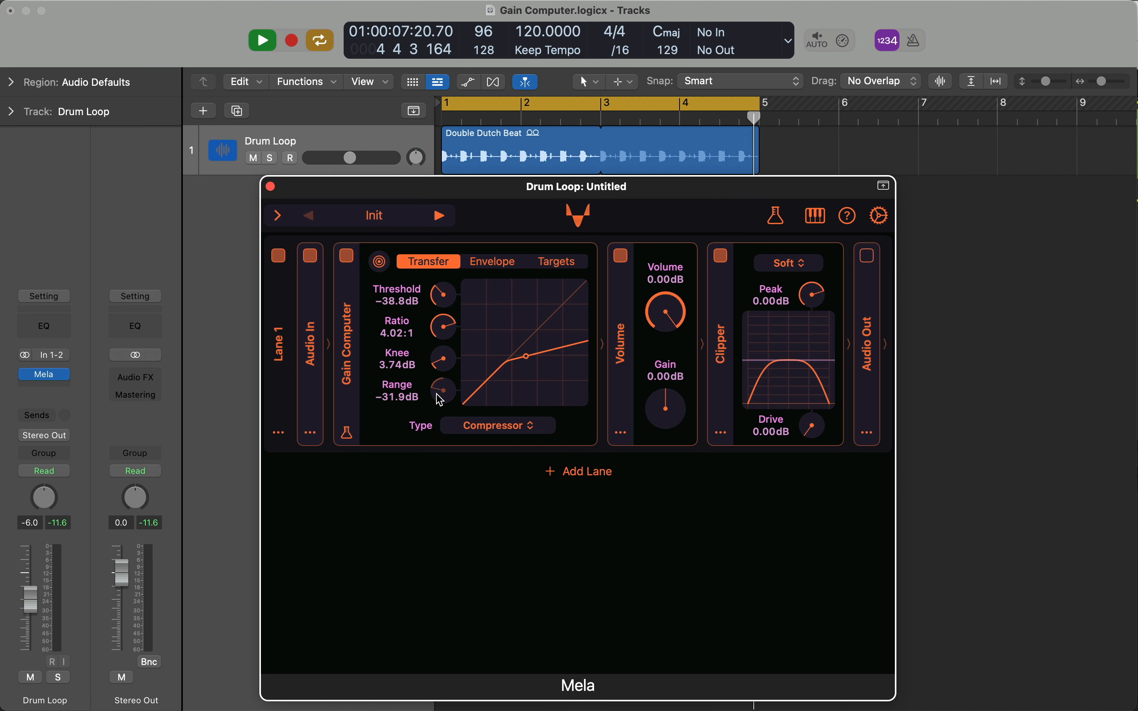
{"action": "right_click", "coordinate": [415, 397]}
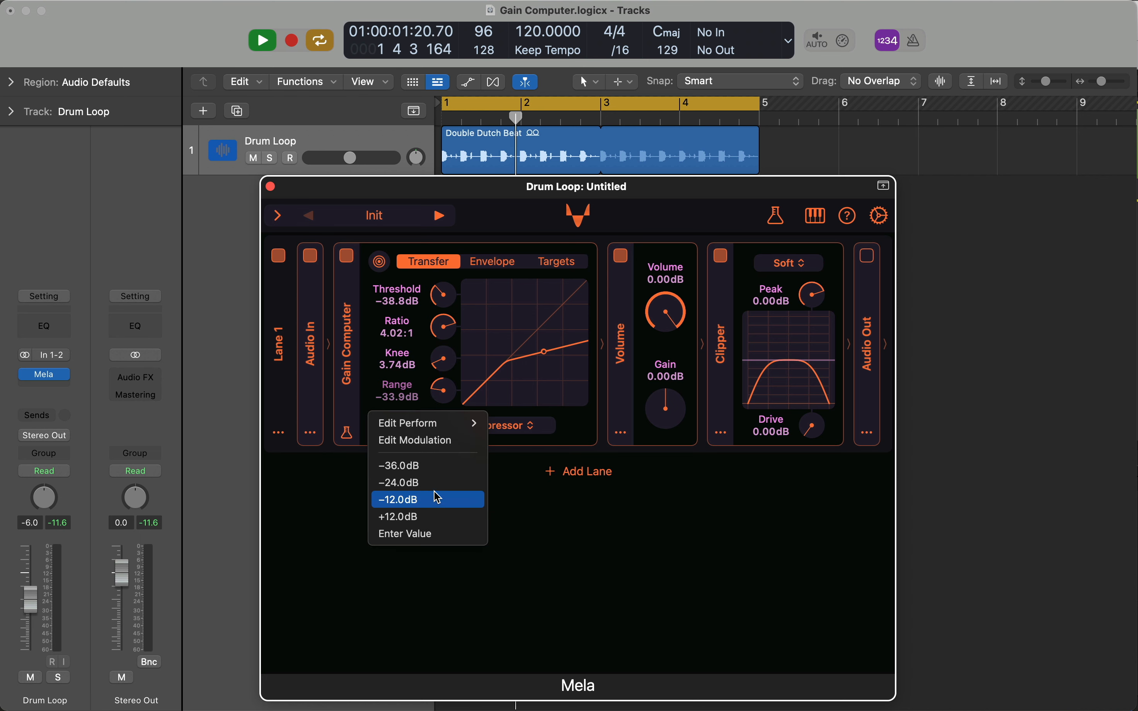
{"action": "left_click", "coordinate": [422, 466]}
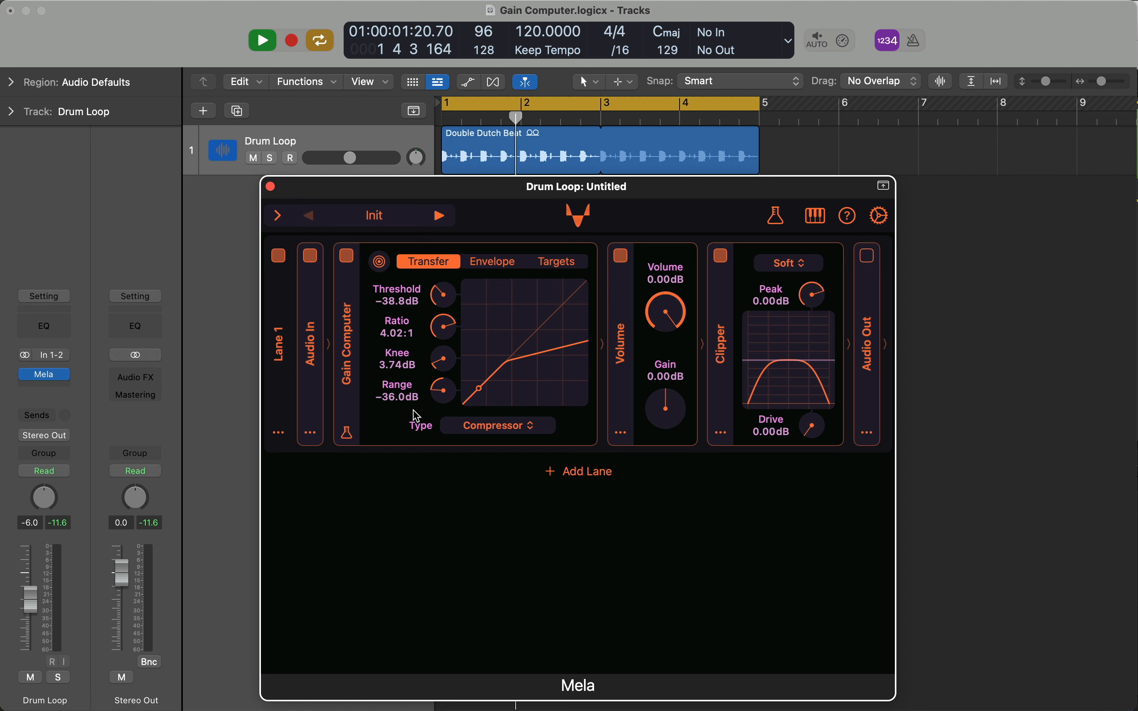
{"action": "right_click", "coordinate": [441, 404]}
{"action": "left_click", "coordinate": [450, 517]}
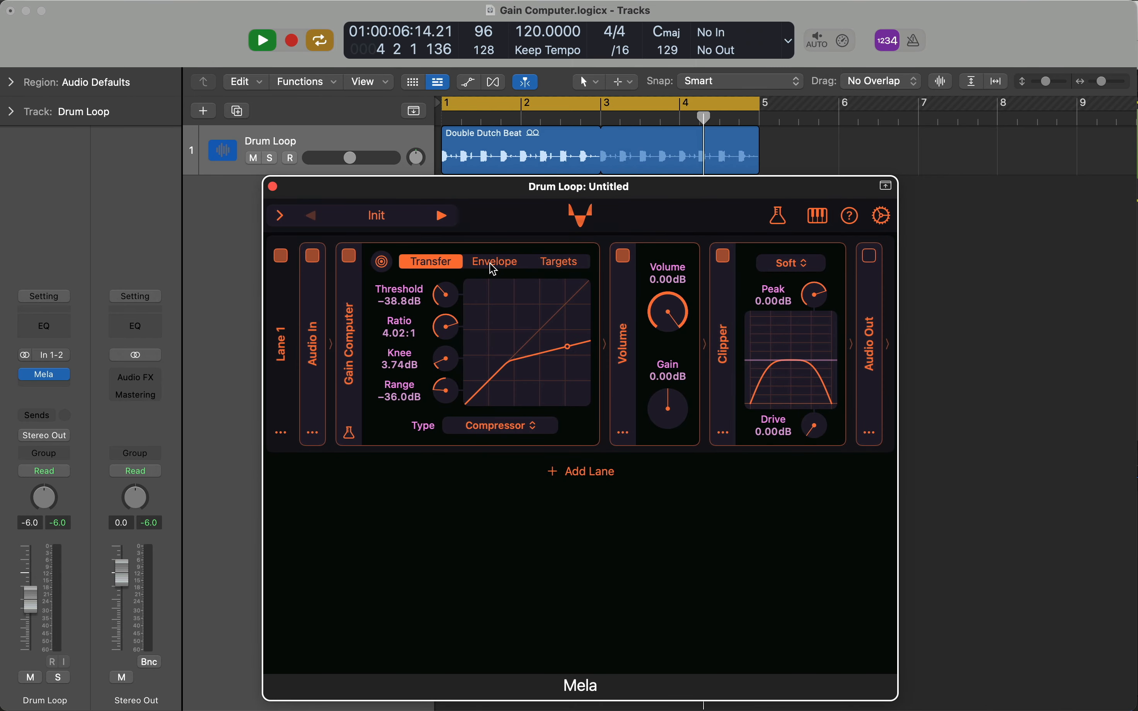
Show the Gain Computer's envelope settings and look through the detector options, keeping Peak
{"action": "left_click", "coordinate": [490, 263]}
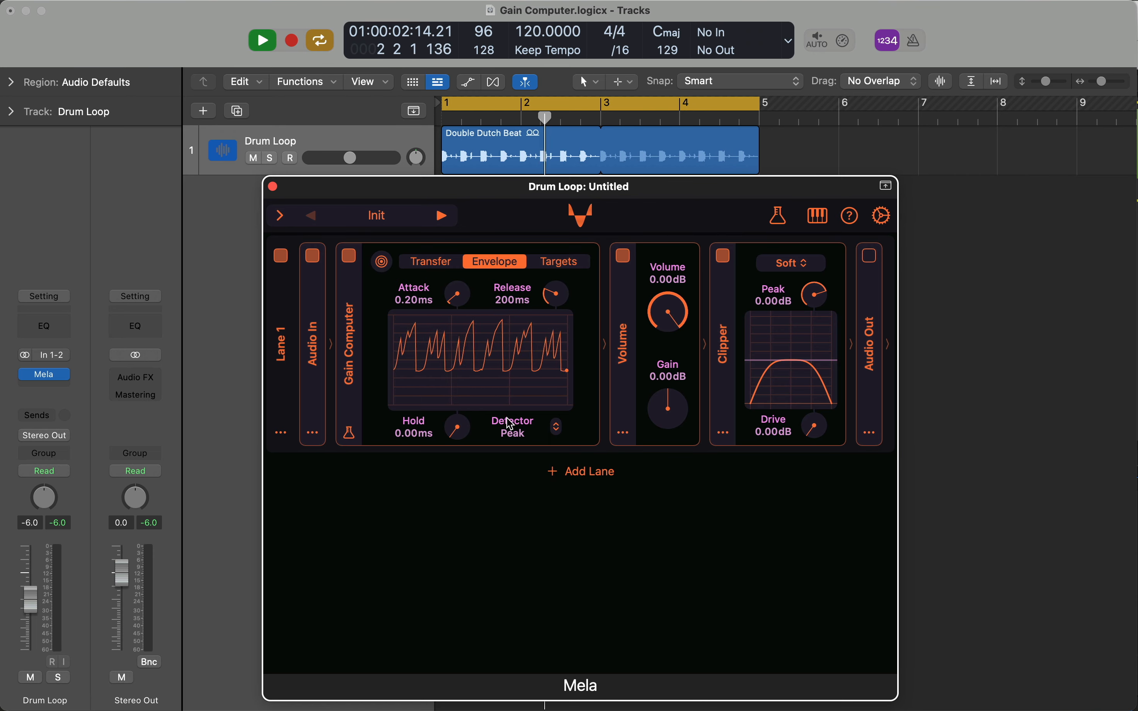
{"action": "left_click", "coordinate": [516, 435]}
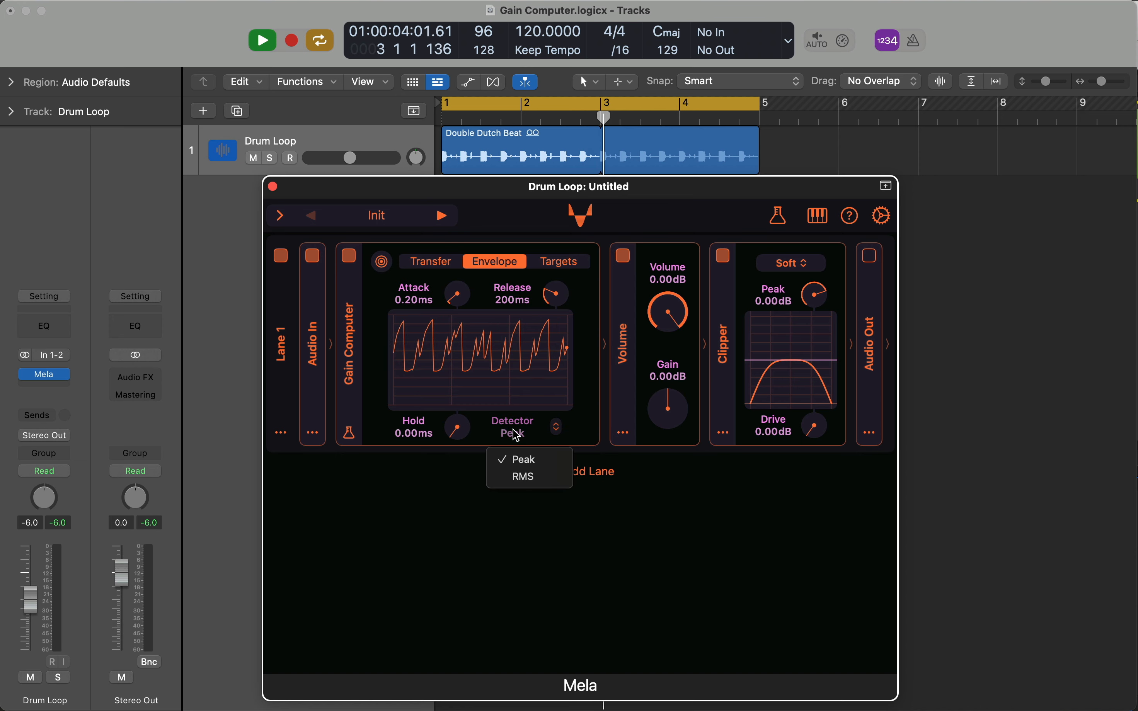
{"action": "left_click", "coordinate": [431, 506]}
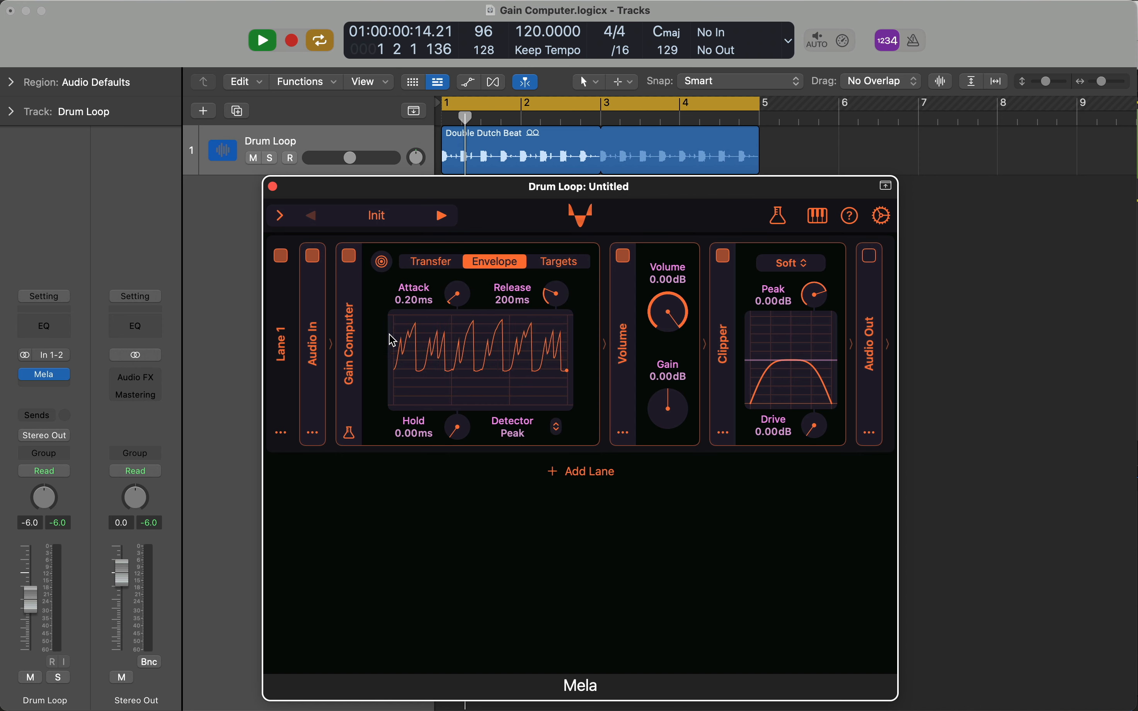
Compare the Gain Computer's Transfer, Envelope and Targets views, ending on the envelope display
{"action": "left_click", "coordinate": [428, 261]}
{"action": "left_click", "coordinate": [503, 262]}
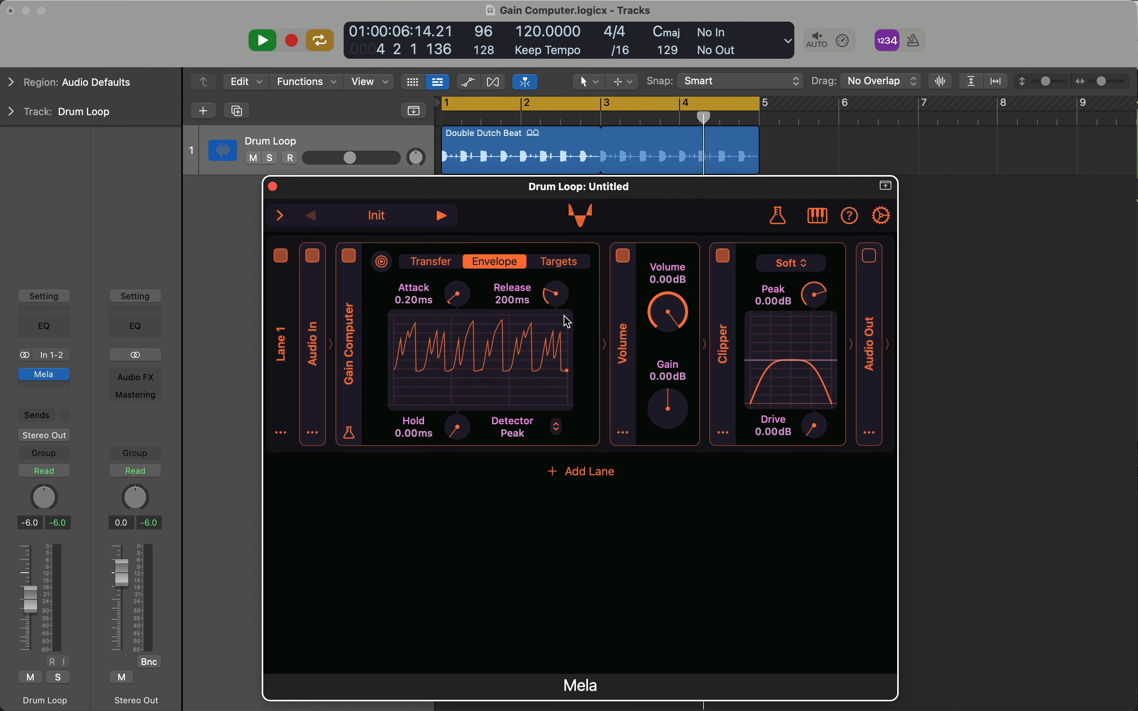
{"action": "left_click", "coordinate": [545, 264]}
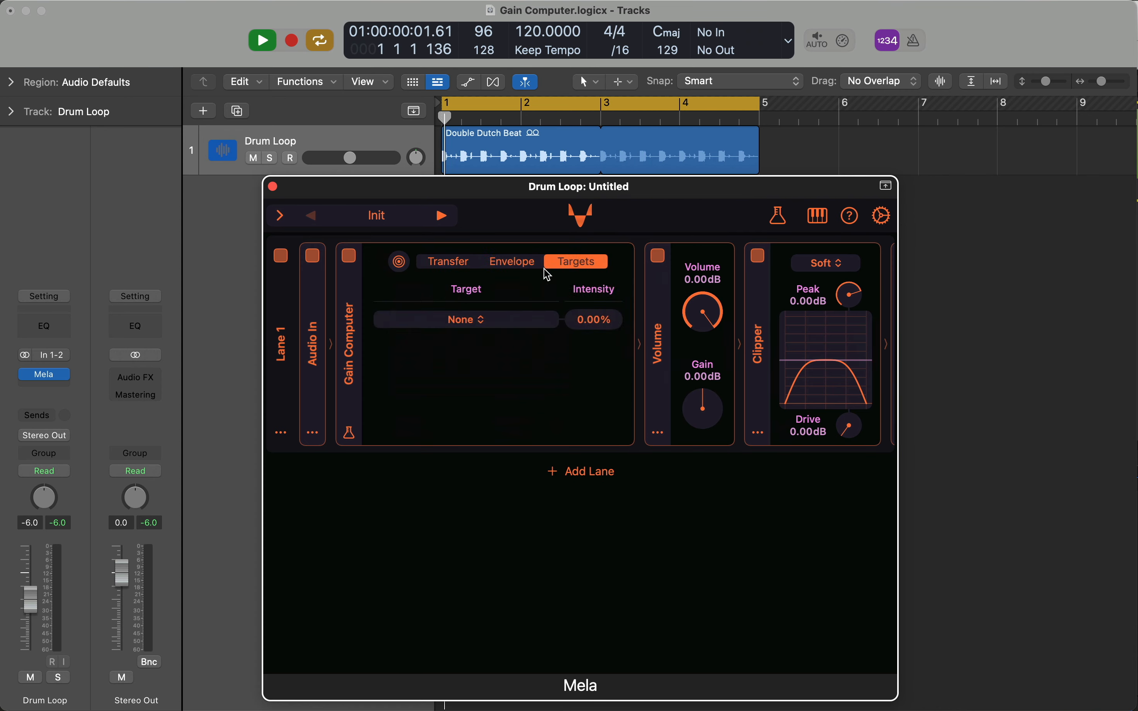
{"action": "left_click", "coordinate": [519, 265]}
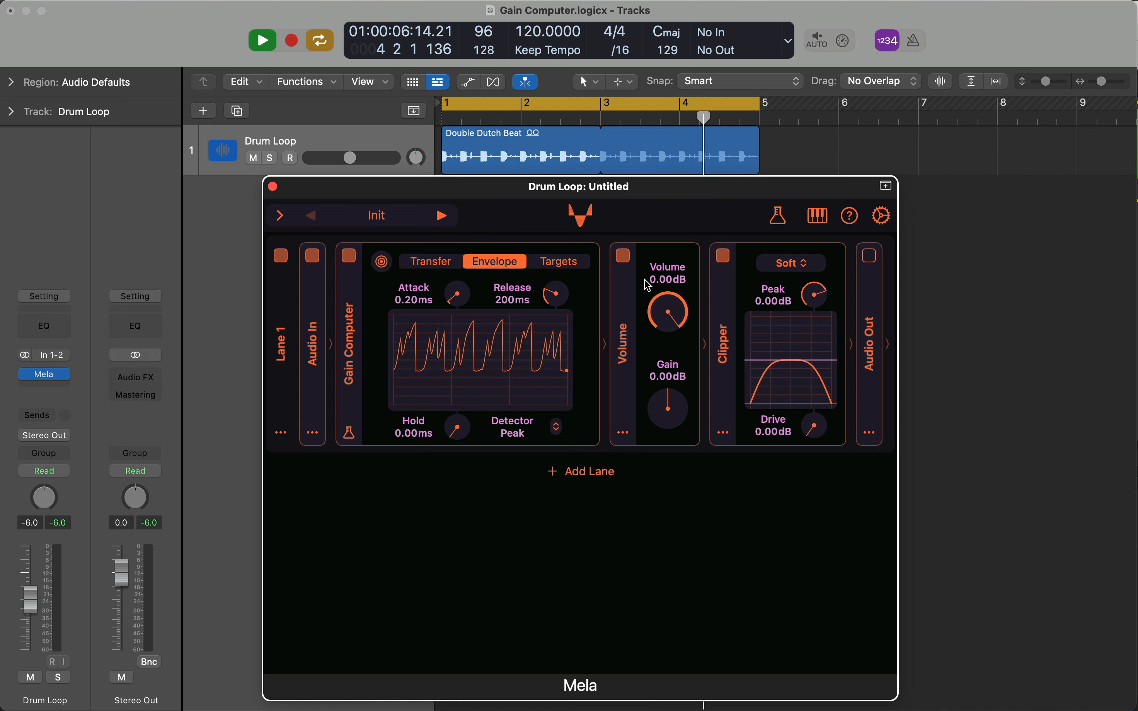
{"action": "left_click", "coordinate": [419, 263]}
{"action": "left_click", "coordinate": [505, 264]}
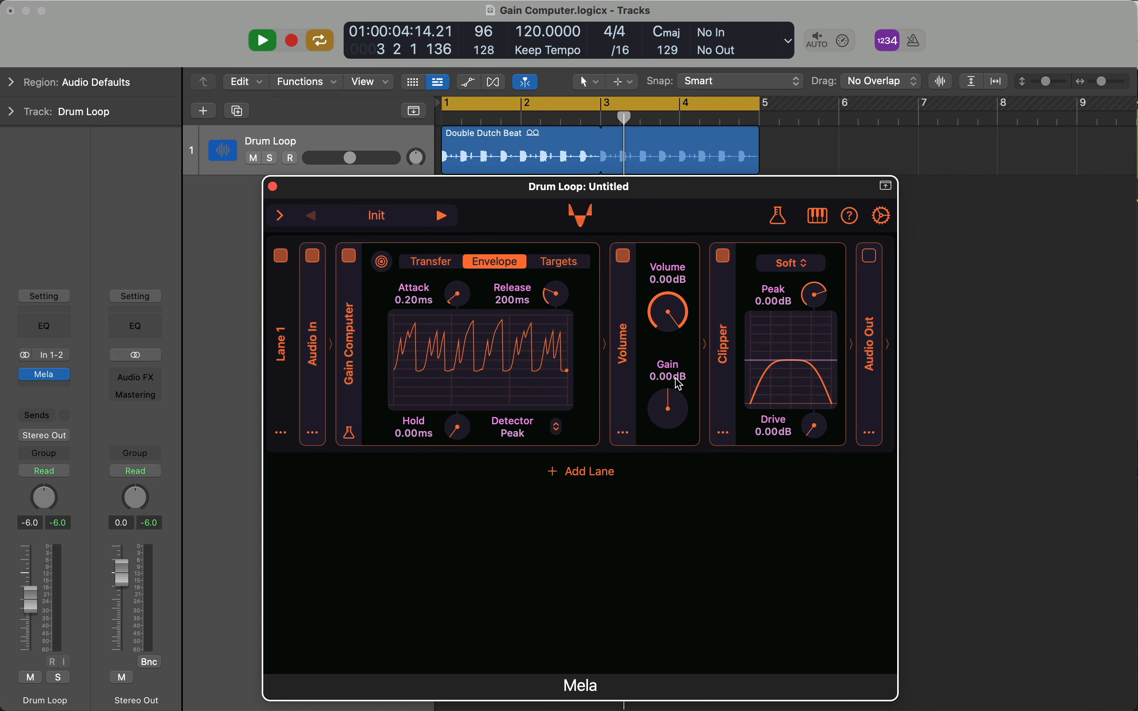
Try lowering the Volume module's gain and raising it to +36 dB with the transfer curve shown, resetting it to 0 dB each time
{"action": "left_click_drag", "start_coordinate": [686, 403], "coordinate": [673, 448]}
{"action": "double_click", "coordinate": [670, 408]}
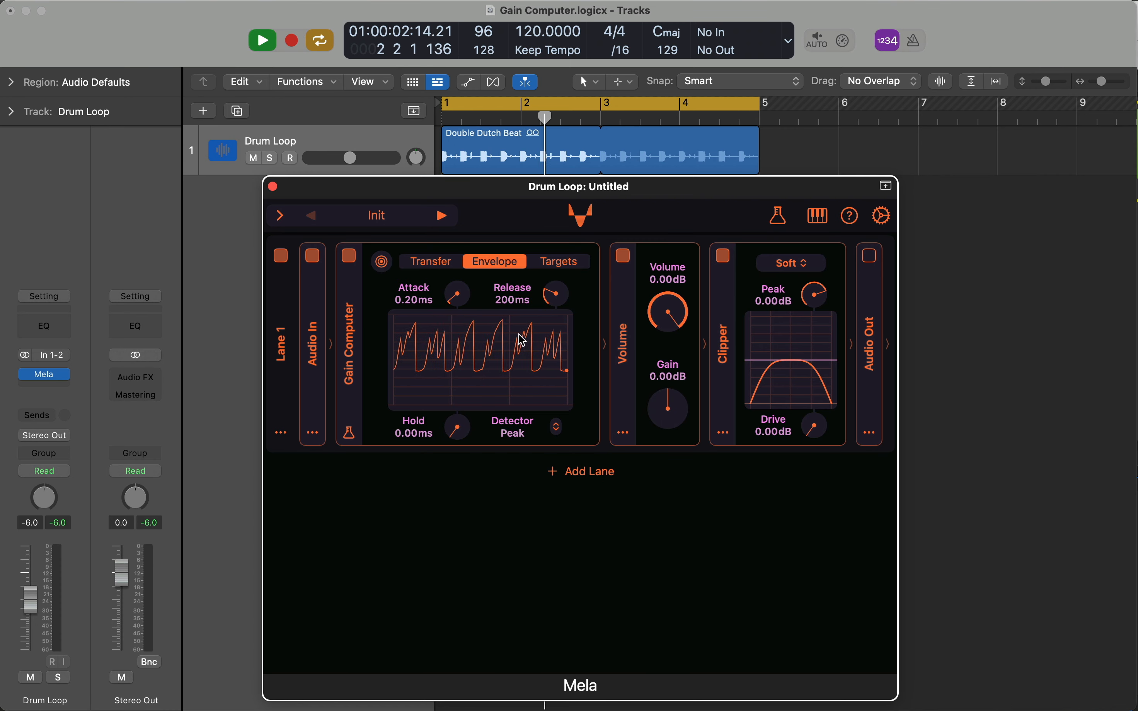
{"action": "left_click", "coordinate": [430, 261]}
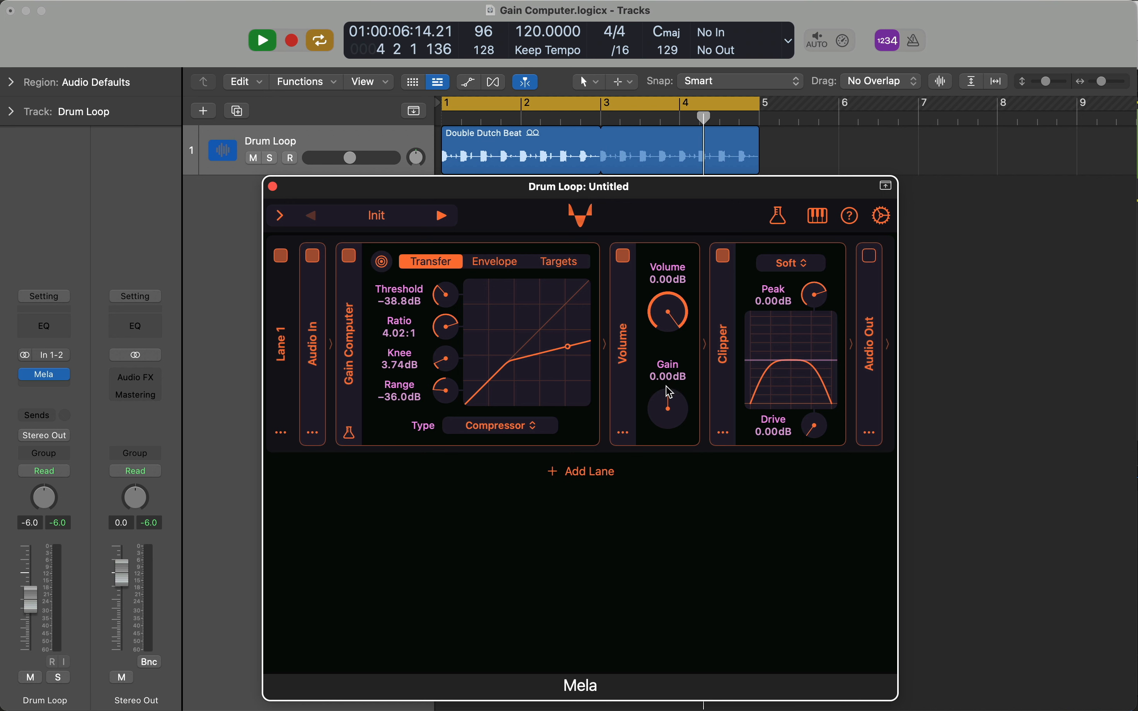
{"action": "left_click_drag", "start_coordinate": [671, 397], "coordinate": [649, 325]}
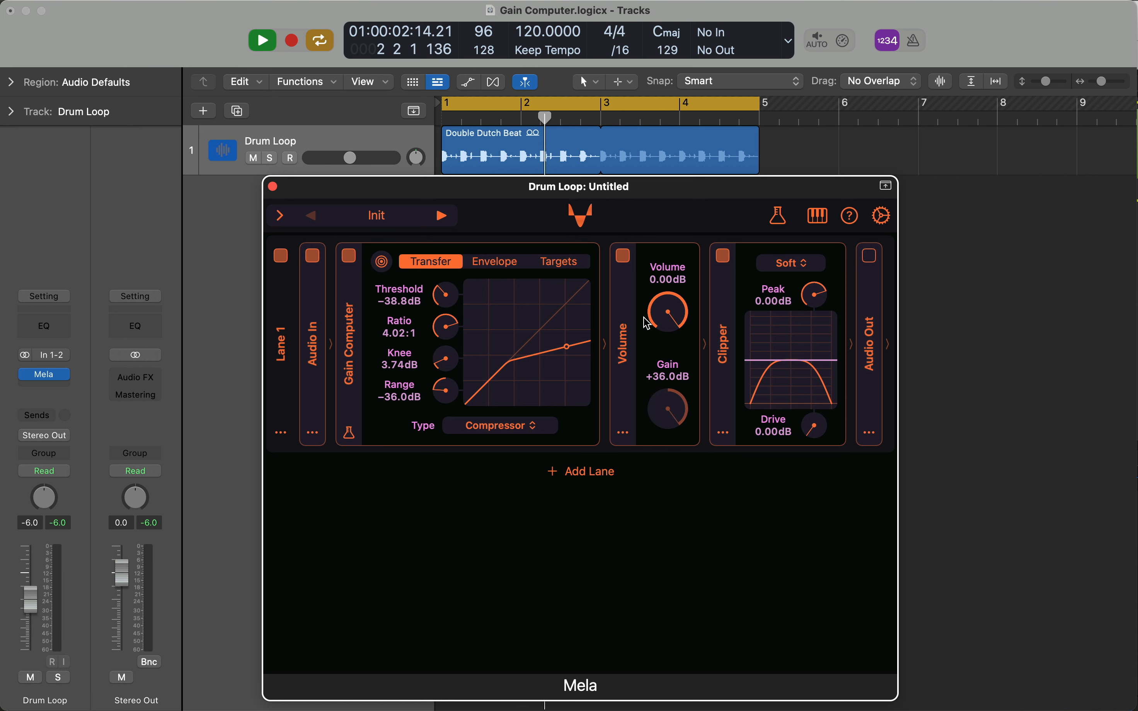
{"action": "double_click", "coordinate": [665, 421]}
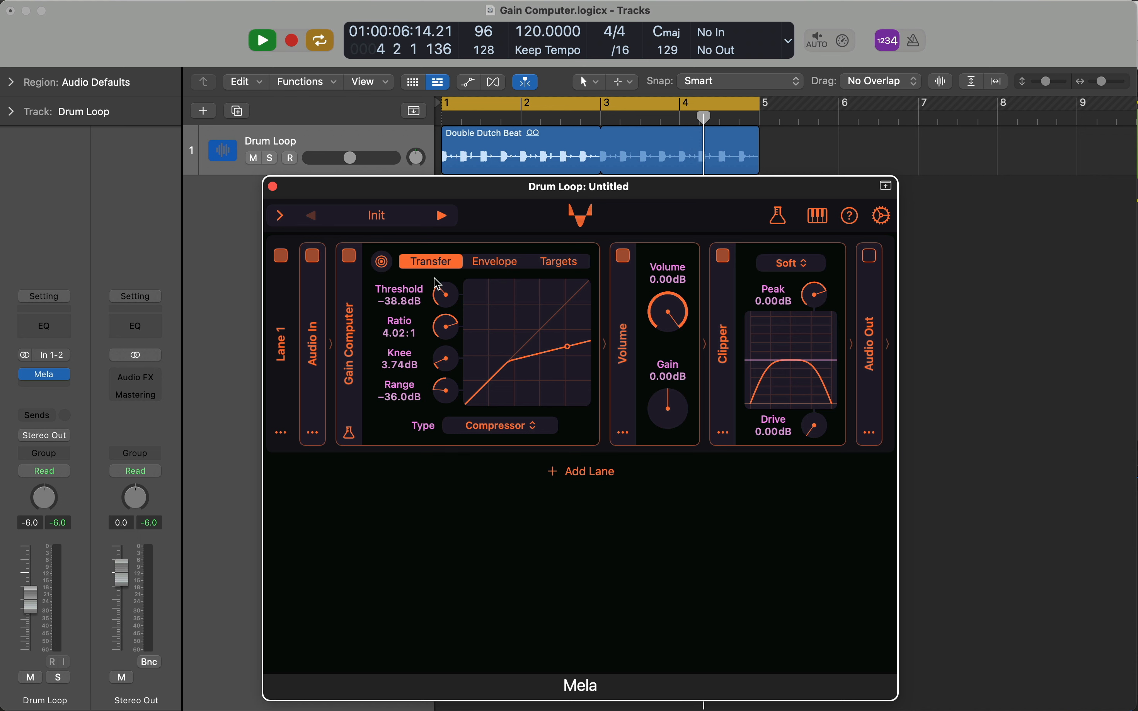
Assign the Gain Computer to modulate the Volume module's Gain at 50% intensity, and enable Audio Out with the envelope display shown
{"action": "left_click_drag", "start_coordinate": [383, 264], "coordinate": [669, 408]}
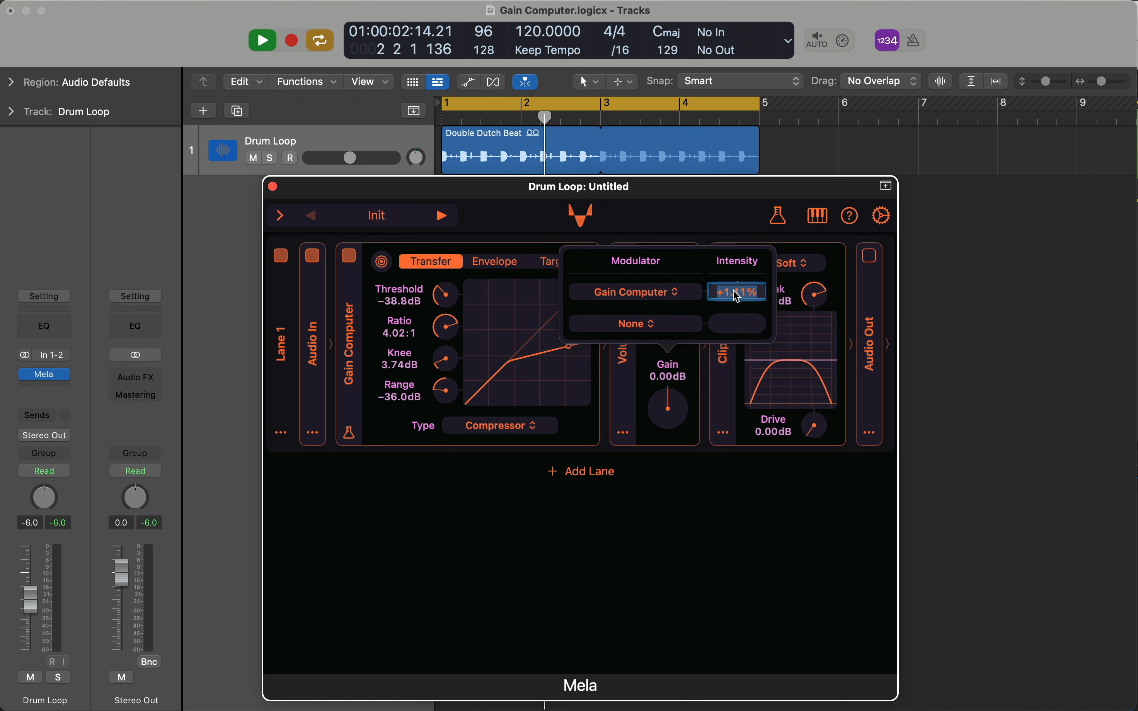
{"action": "type", "text": "50"}
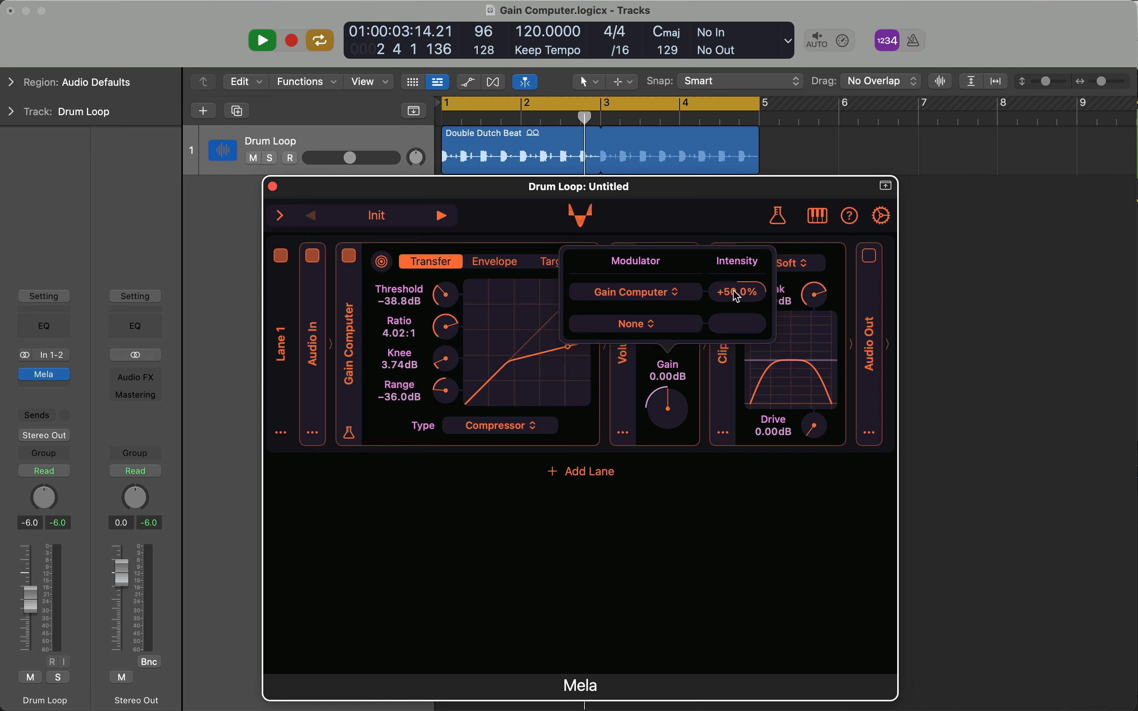
{"action": "left_click", "coordinate": [706, 494]}
{"action": "left_click", "coordinate": [506, 266]}
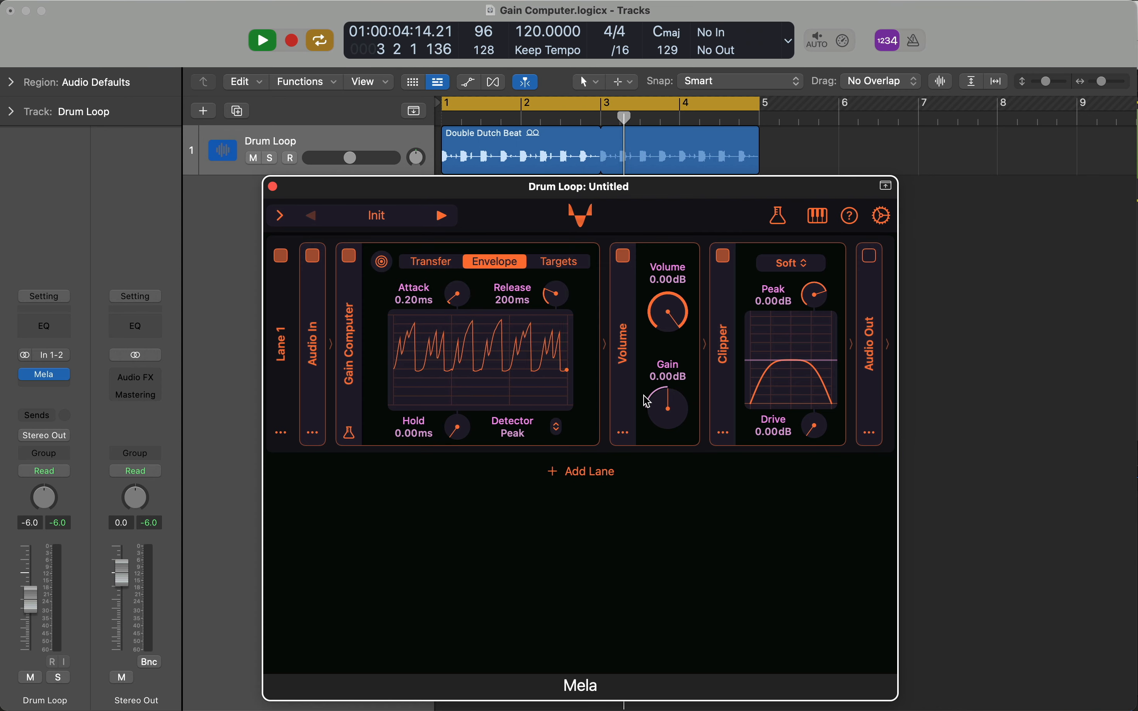
{"action": "left_click", "coordinate": [871, 256]}
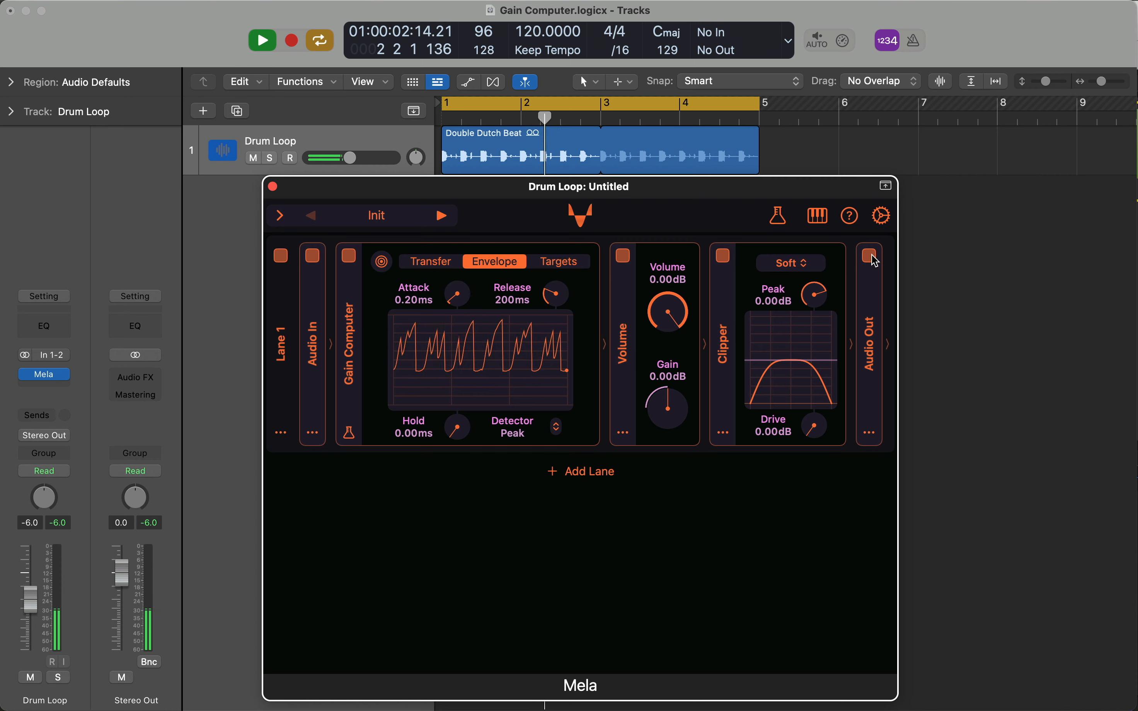
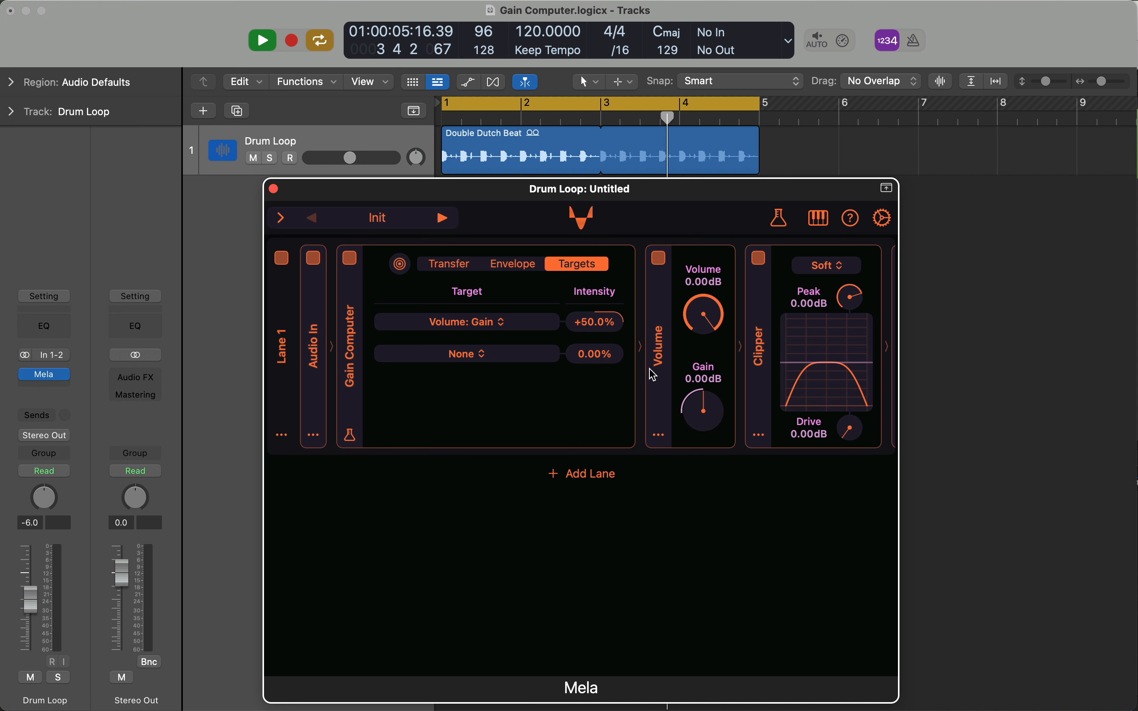
Set the intensity of the Gain Computer's Volume: Gain target to 16.6667%
{"action": "double_click", "coordinate": [607, 325]}
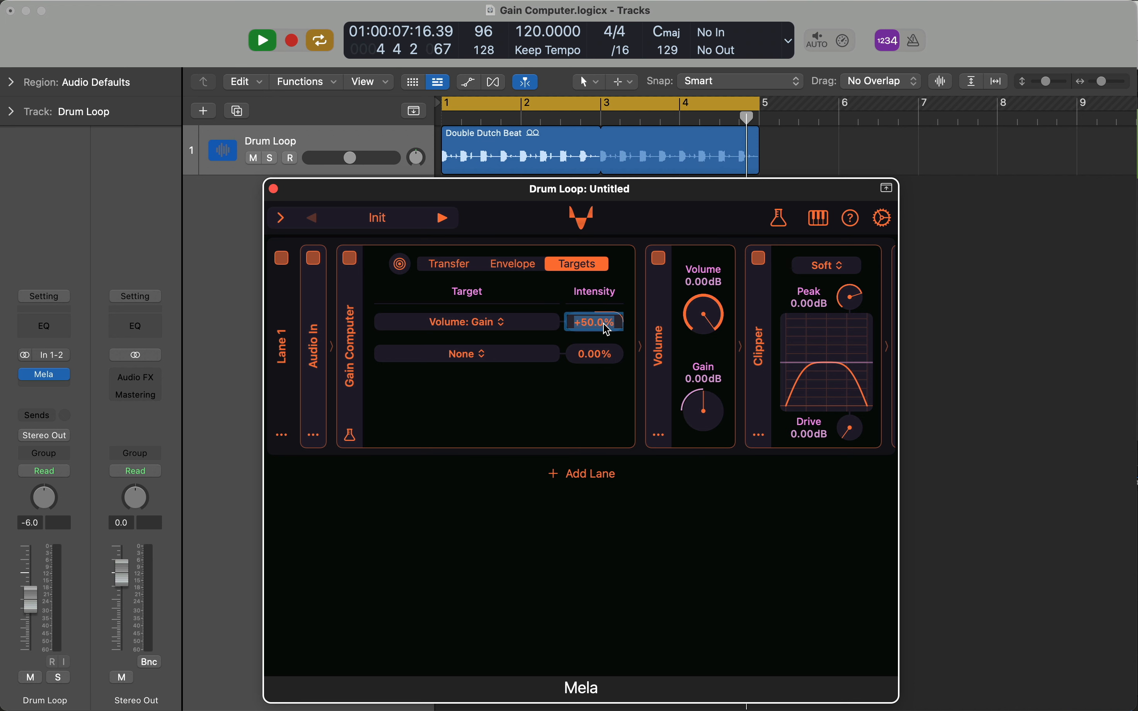
{"action": "type", "text": "1"}
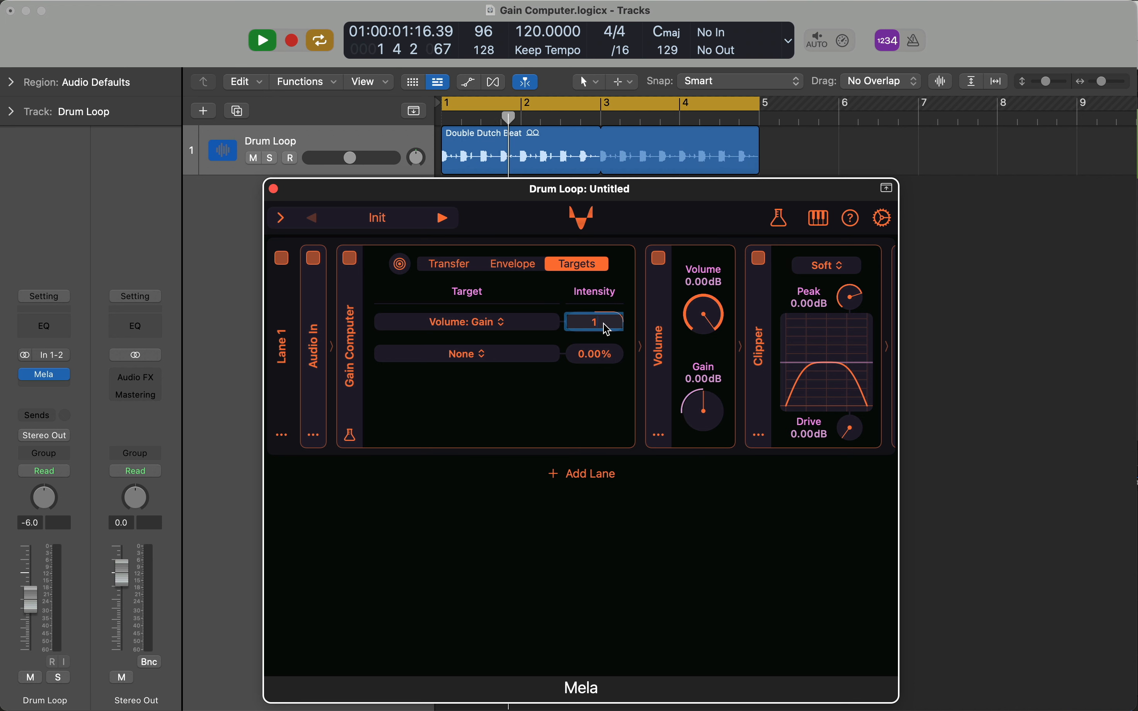
{"action": "type", "text": "6.6667"}
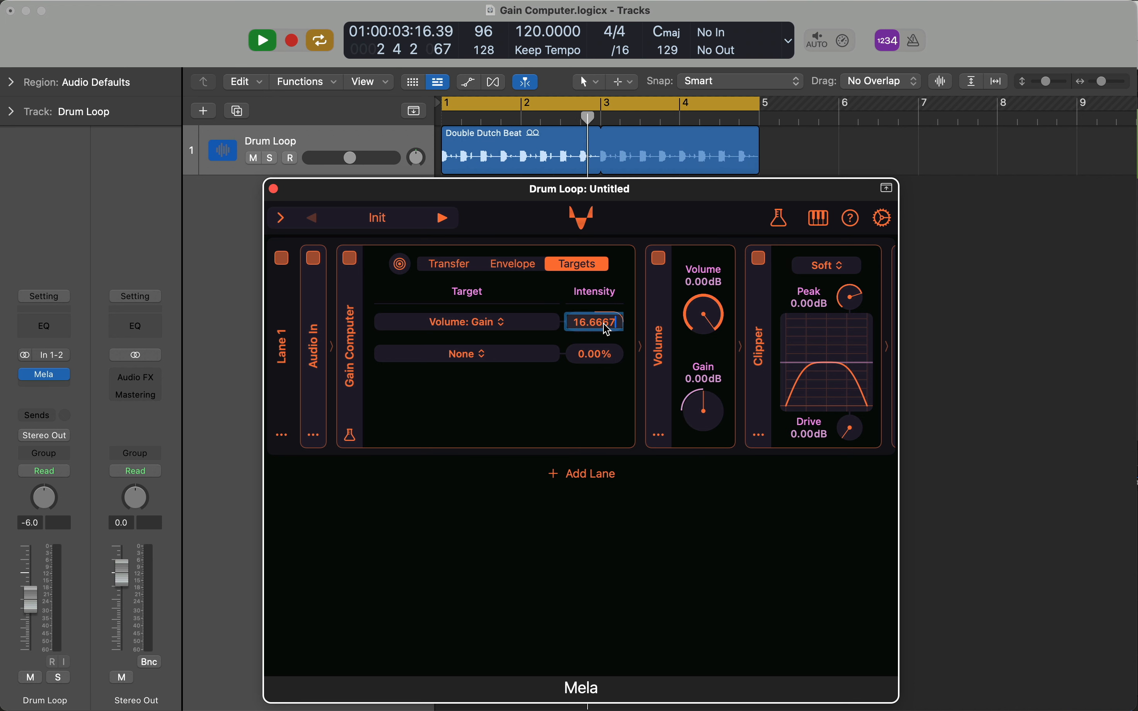
{"action": "key", "text": "Return"}
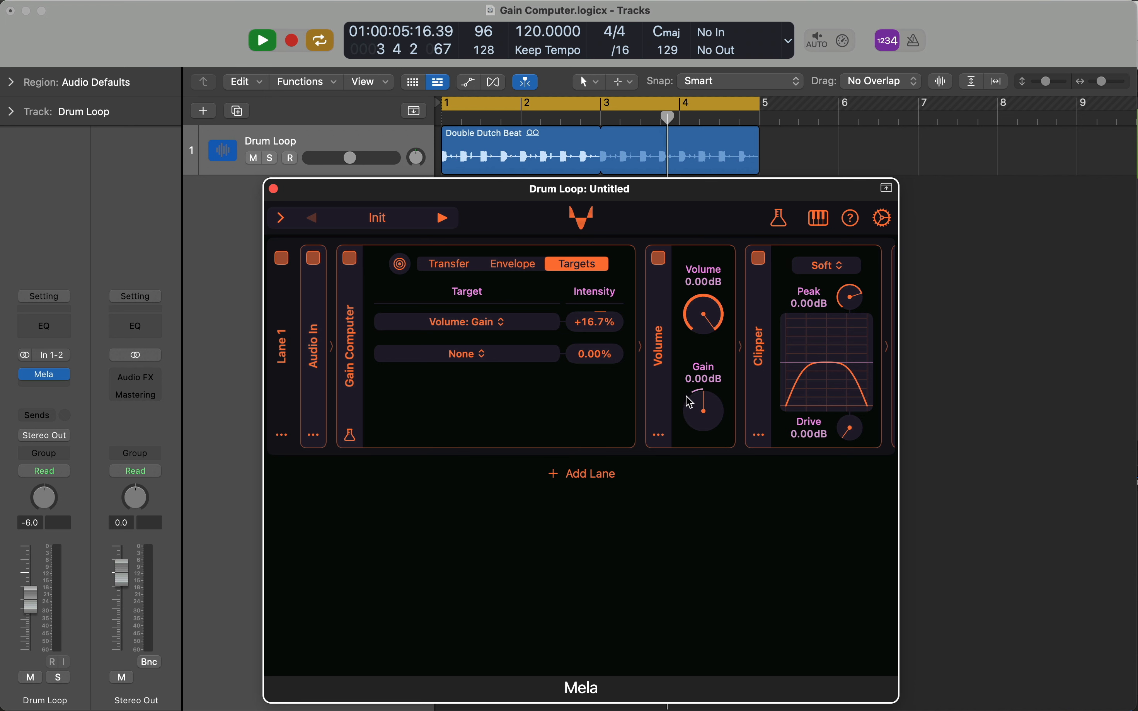
Audition the expander through Audio Out and compare the Gain Computer's Envelope, Transfer and Targets views, ending on the transfer curve
{"action": "left_click", "coordinate": [504, 266]}
{"action": "left_click", "coordinate": [439, 265]}
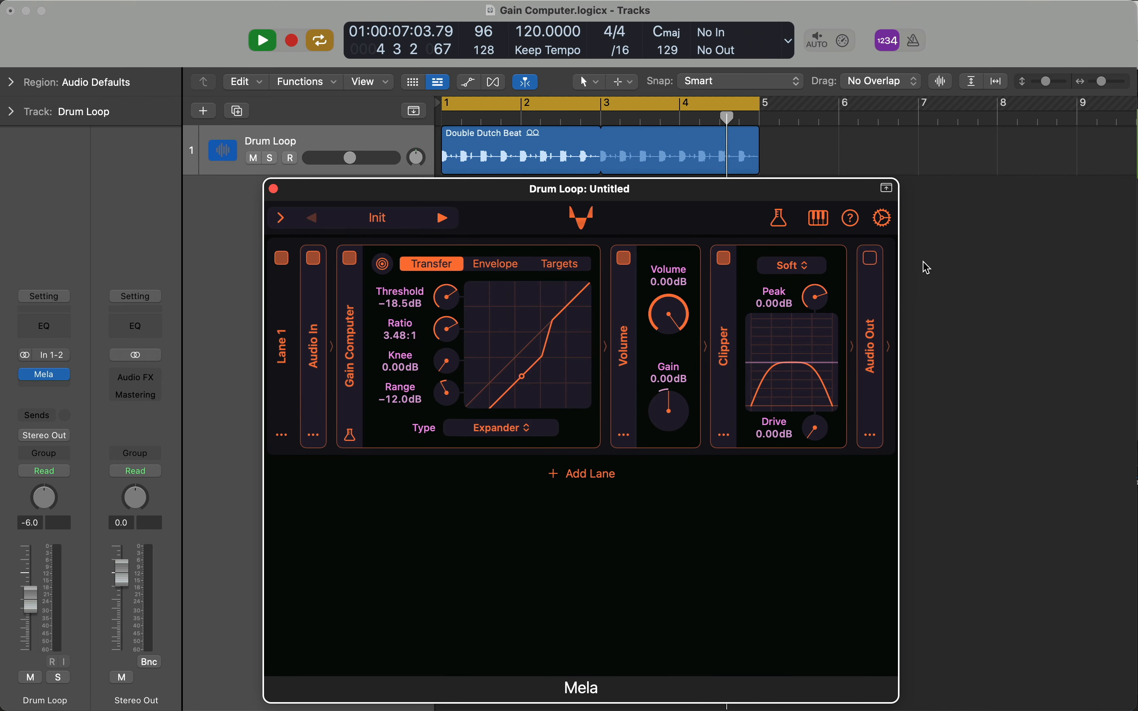
{"action": "left_click", "coordinate": [873, 262]}
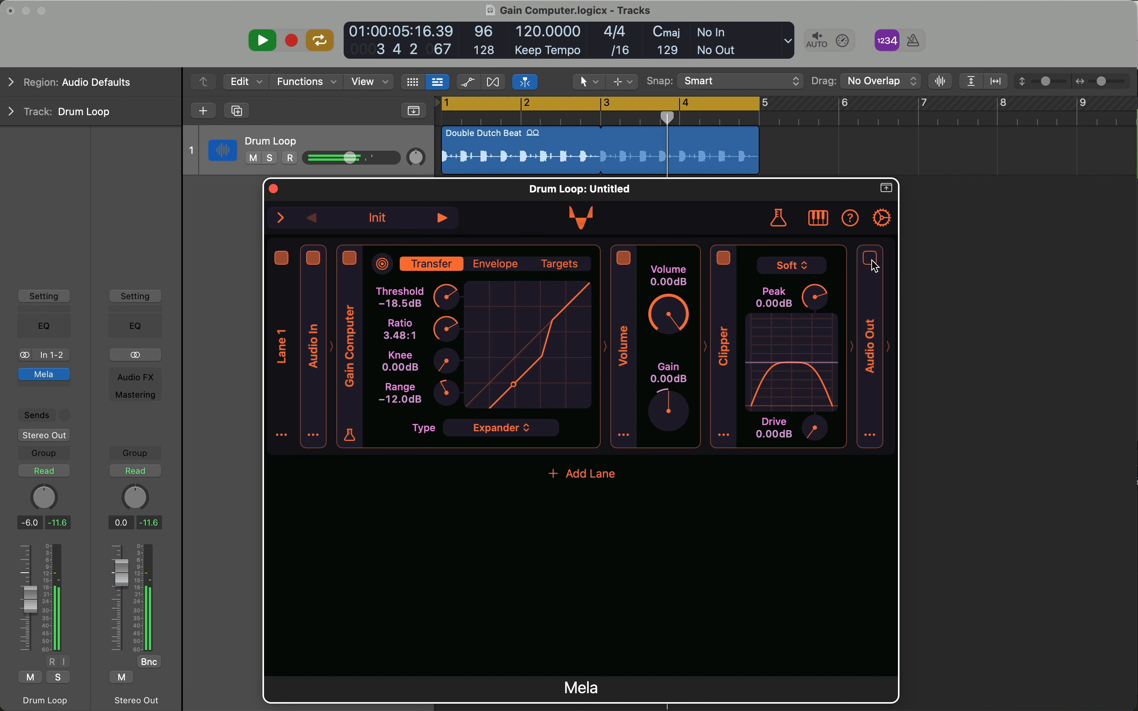
{"action": "left_click", "coordinate": [549, 271]}
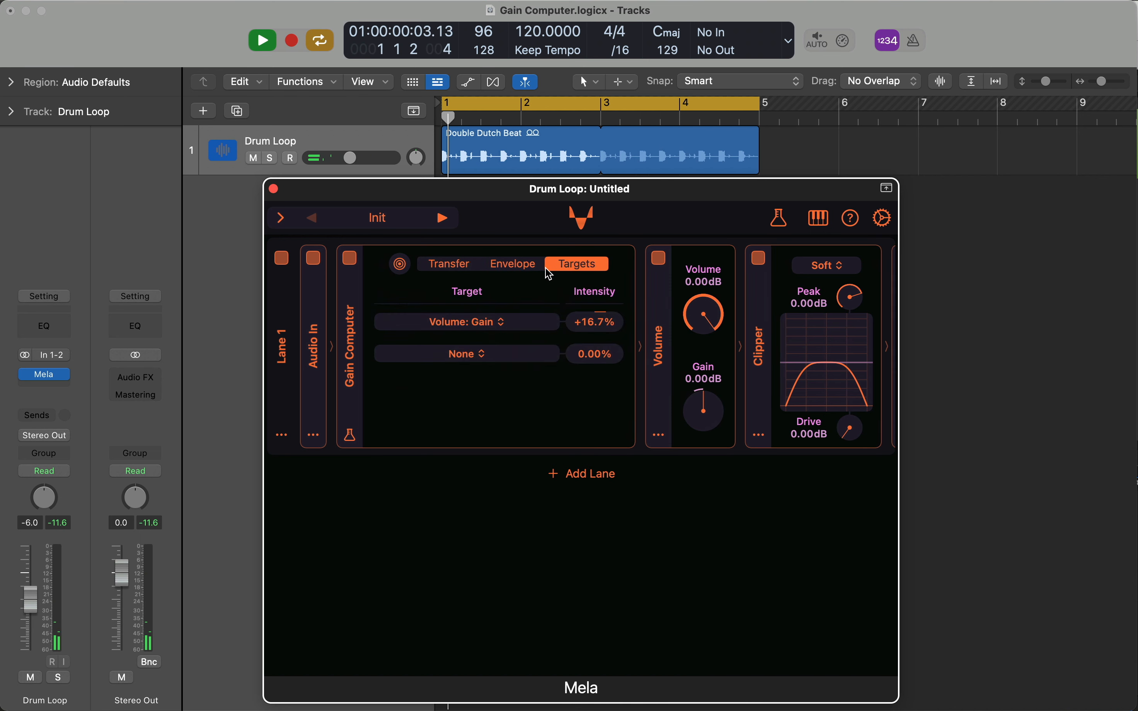
{"action": "left_click", "coordinate": [445, 266]}
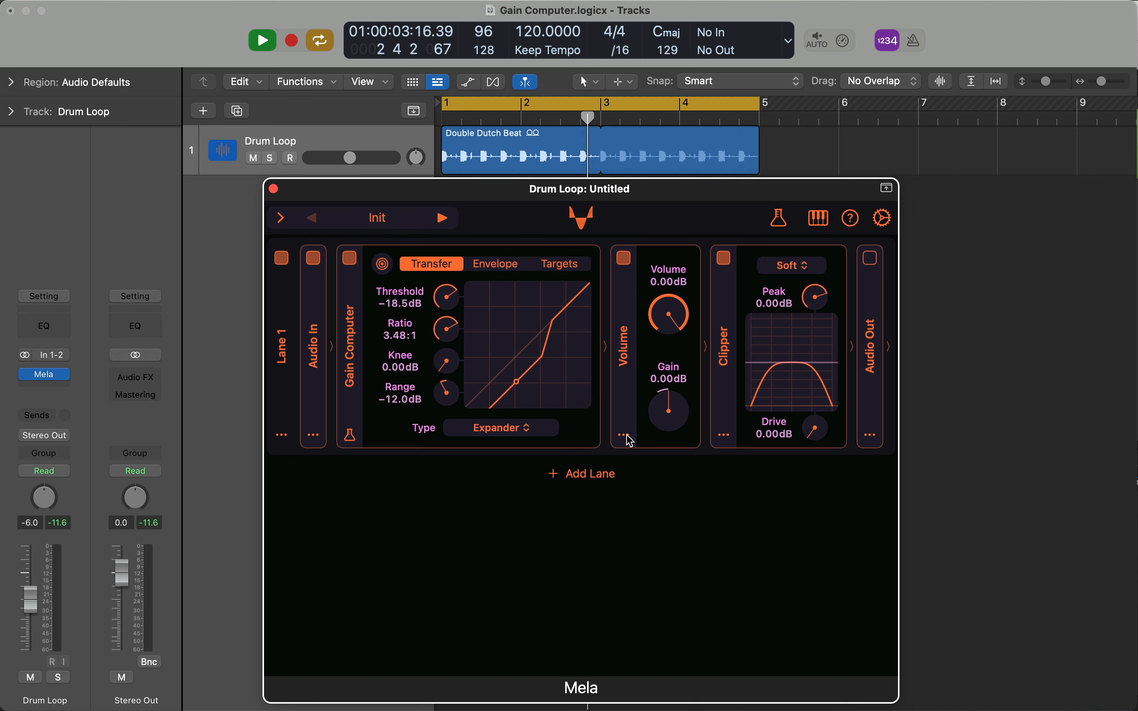
Insert a Mela Lab Gain module before the Volume module
{"action": "right_click", "coordinate": [654, 455]}
{"action": "mouse_move", "coordinate": [677, 488]}
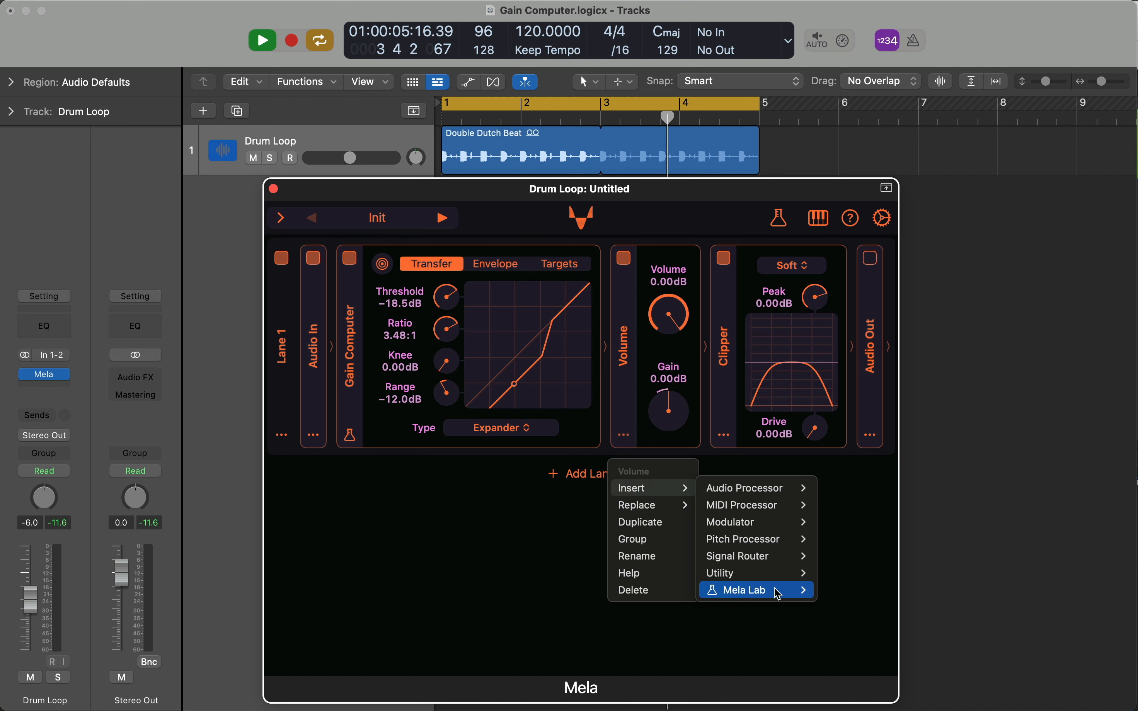
{"action": "mouse_move", "coordinate": [776, 590]}
{"action": "left_click", "coordinate": [840, 624]}
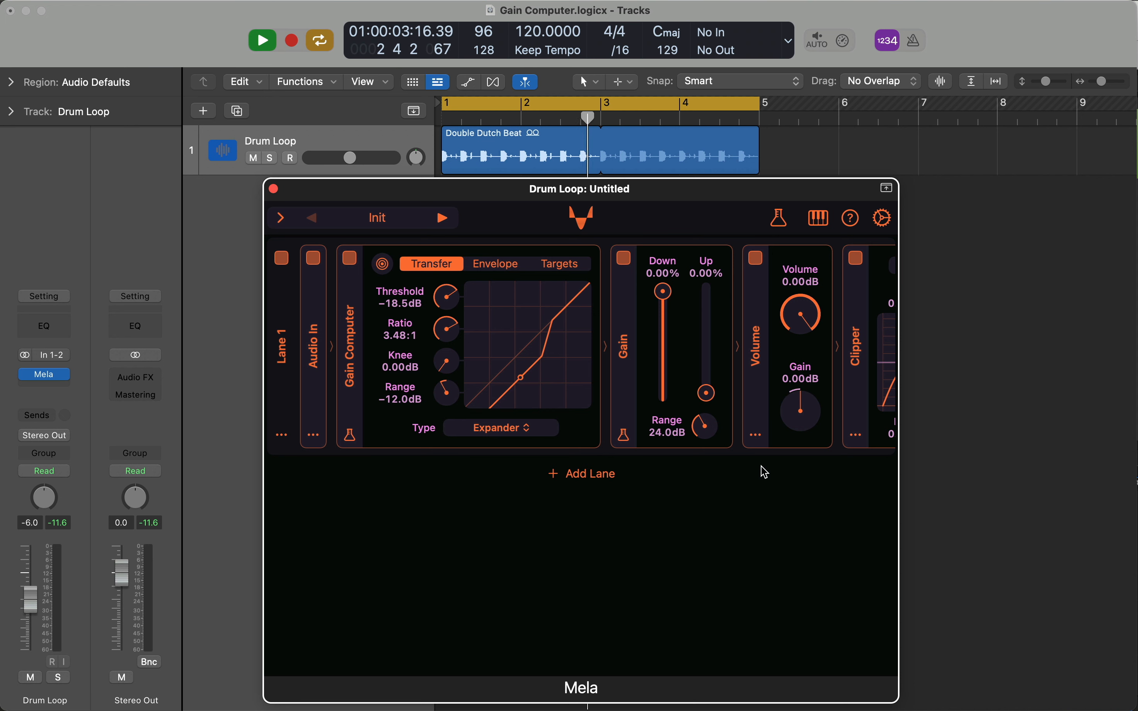
Disable the Gain Computer and Volume modules in Lane 1
{"action": "left_click", "coordinate": [349, 259]}
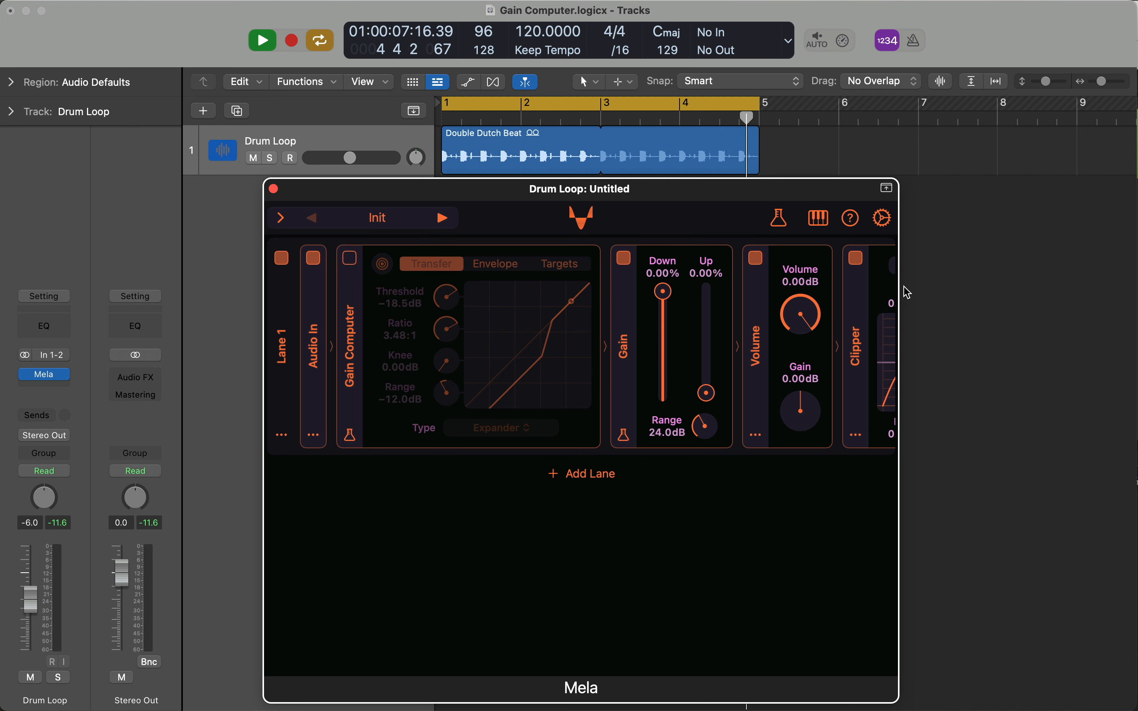
{"action": "left_click", "coordinate": [756, 258]}
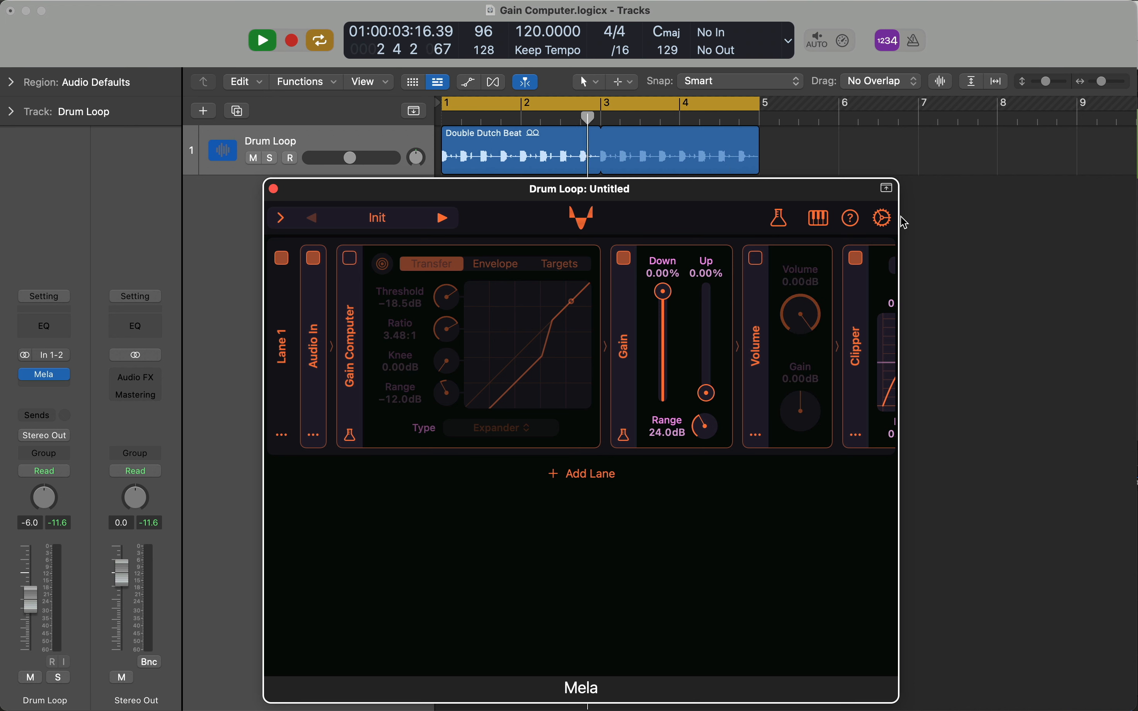
{"action": "scroll", "coordinate": [860, 312], "scroll_direction": "right", "scroll_amount": 5}
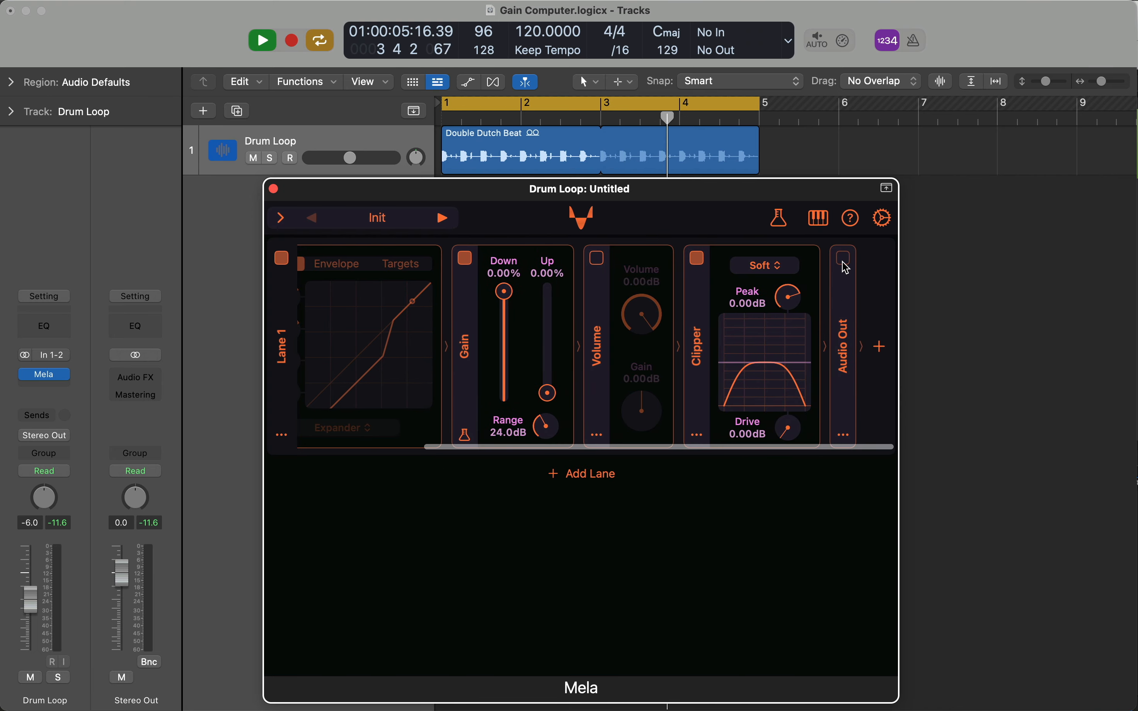
{"action": "scroll", "coordinate": [687, 317], "scroll_direction": "left", "scroll_amount": 4}
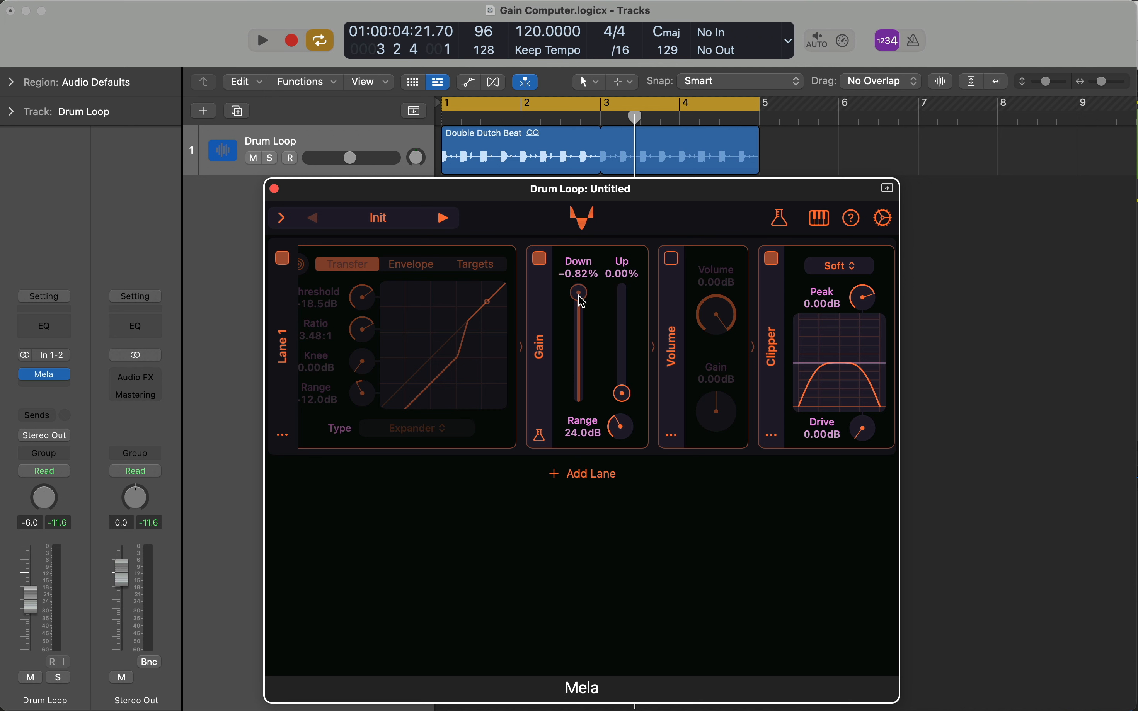
Try the Gain module's Down and Up sliders over their travel, returning each to 0%
{"action": "mouse_move", "coordinate": [580, 371]}
{"action": "left_mouse_down"}
{"action": "mouse_move", "coordinate": [579, 403]}
{"action": "mouse_move", "coordinate": [570, 285]}
{"action": "mouse_move", "coordinate": [582, 350]}
{"action": "left_mouse_up"}
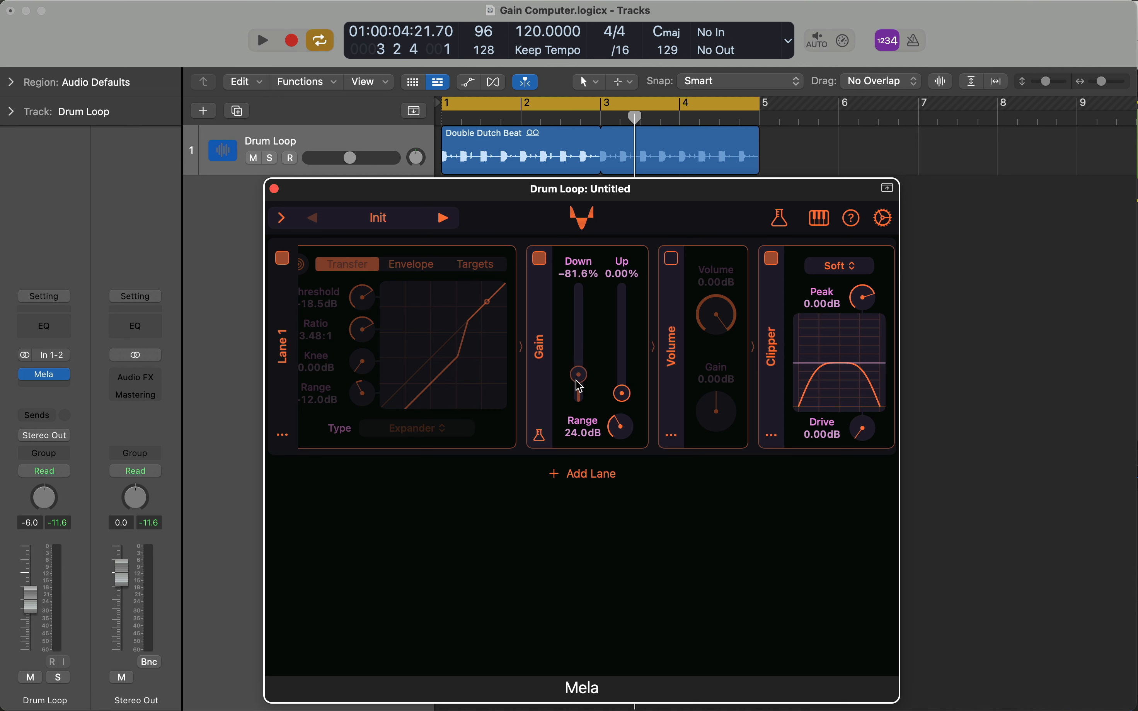
{"action": "left_click_drag", "start_coordinate": [579, 405], "coordinate": [579, 292]}
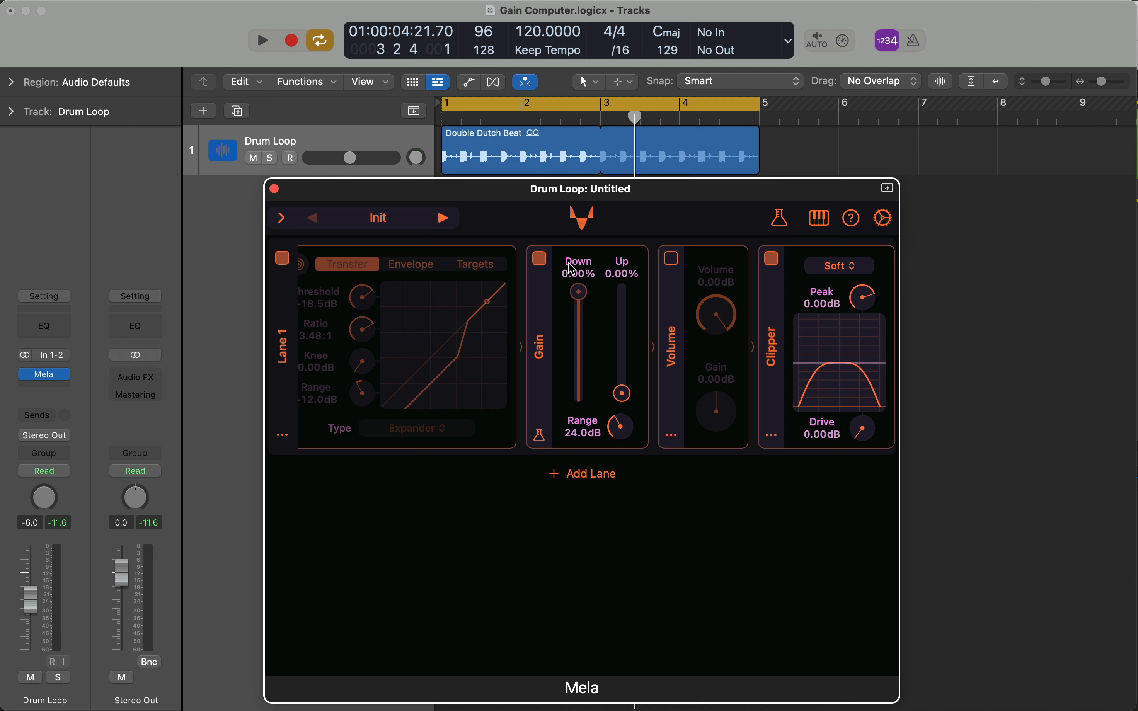
{"action": "mouse_move", "coordinate": [625, 406]}
{"action": "left_mouse_down"}
{"action": "mouse_move", "coordinate": [624, 288]}
{"action": "mouse_move", "coordinate": [644, 409]}
{"action": "left_mouse_up"}
{"action": "left_click_drag", "start_coordinate": [625, 404], "coordinate": [625, 366]}
{"action": "left_click_drag", "start_coordinate": [625, 308], "coordinate": [632, 417]}
Set the Gain module's Range to 12 dB
{"action": "right_click", "coordinate": [603, 434]}
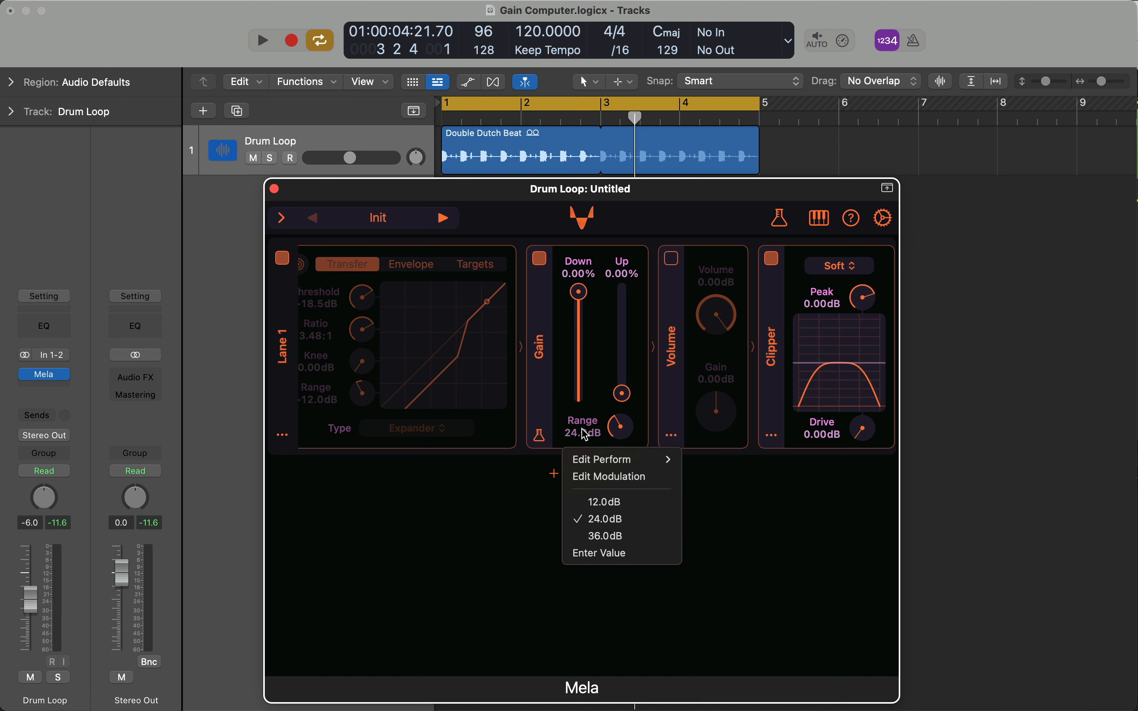
{"action": "left_click", "coordinate": [585, 500]}
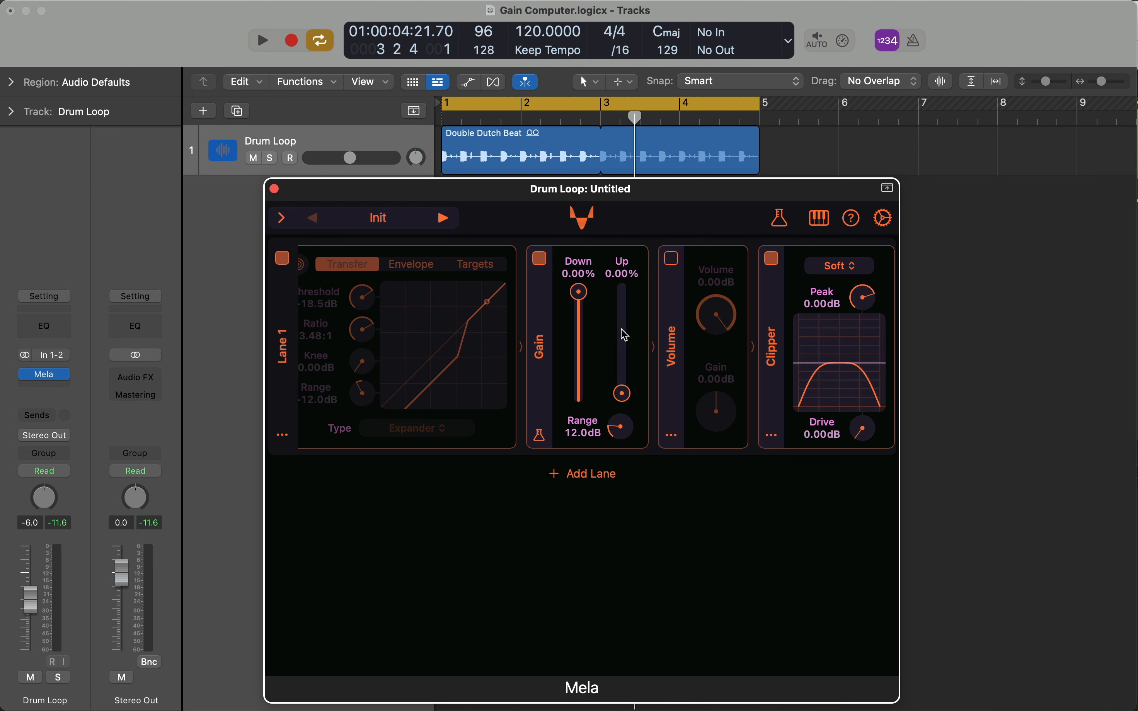
Play the loop and set the Gain module's Down to −100% and Up to +100%
{"action": "left_click", "coordinate": [958, 392]}
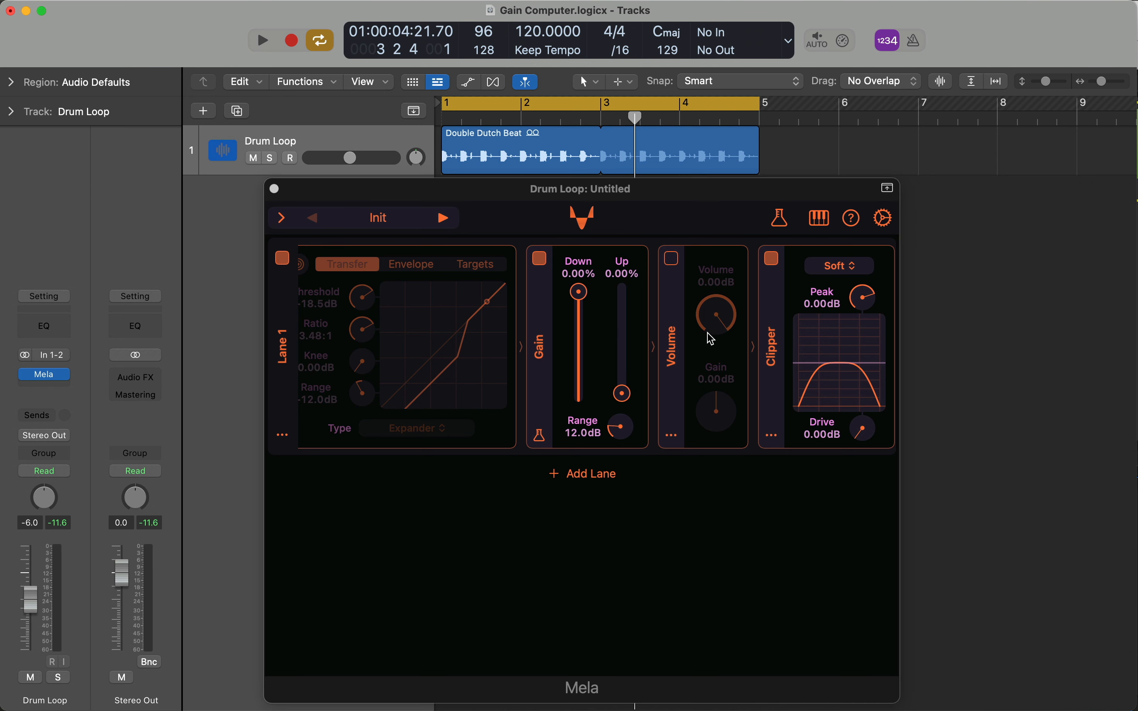
{"action": "key", "text": "space"}
{"action": "left_click", "coordinate": [587, 307]}
{"action": "left_click_drag", "start_coordinate": [587, 307], "coordinate": [621, 287]}
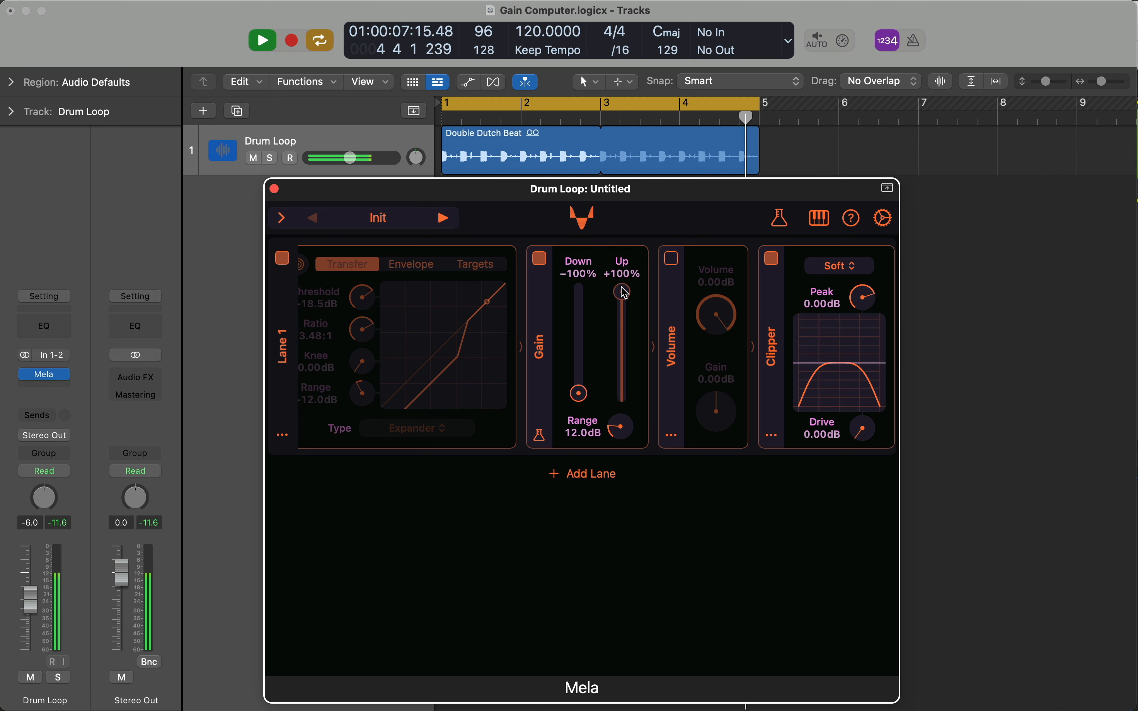
Compare the loop with the Gain module off and on, leaving it enabled, and stop playback
{"action": "left_click", "coordinate": [542, 255]}
{"action": "left_click", "coordinate": [543, 256]}
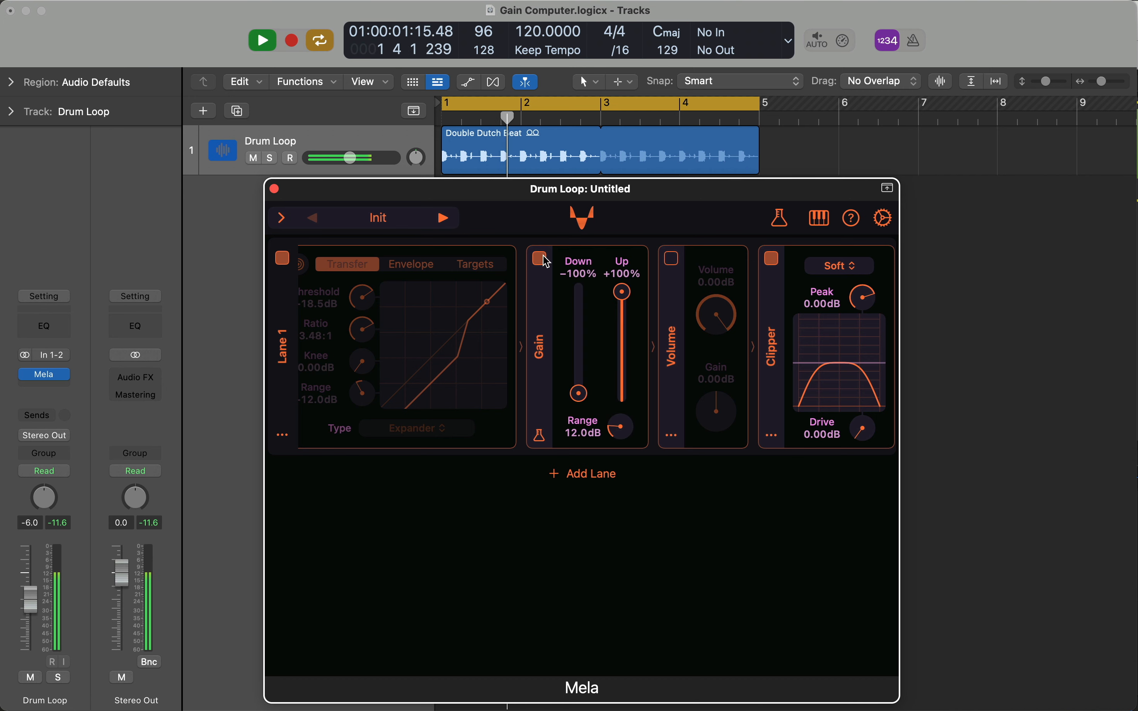
{"action": "left_click", "coordinate": [542, 255]}
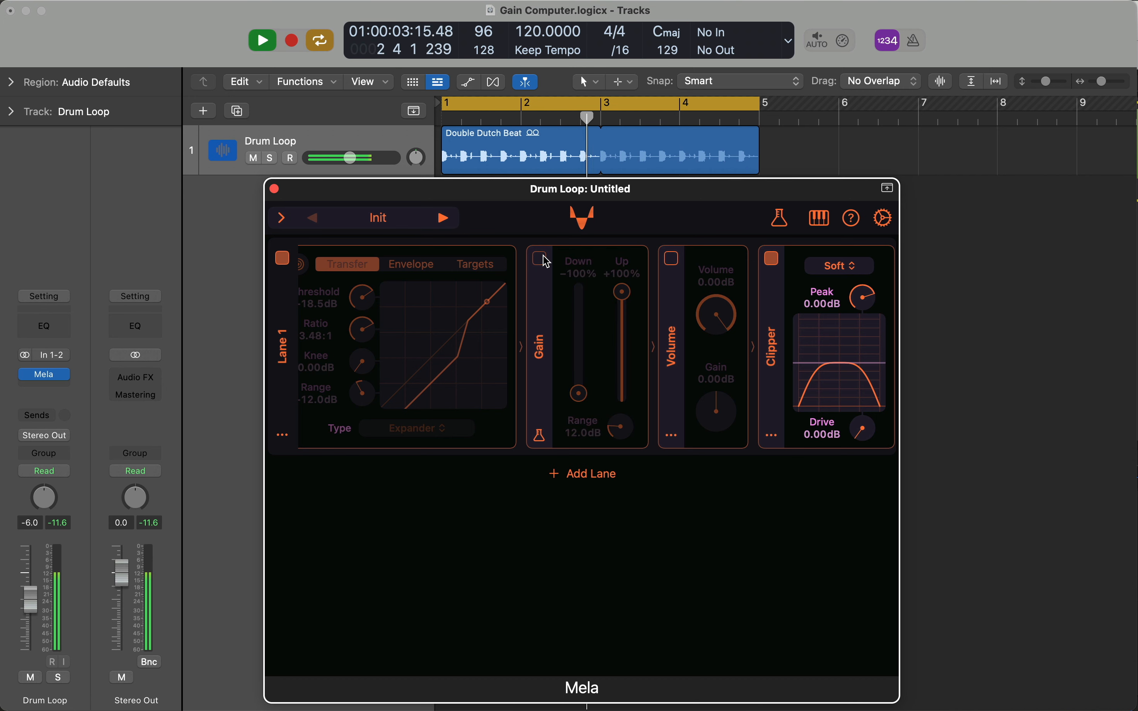
{"action": "left_click", "coordinate": [543, 256]}
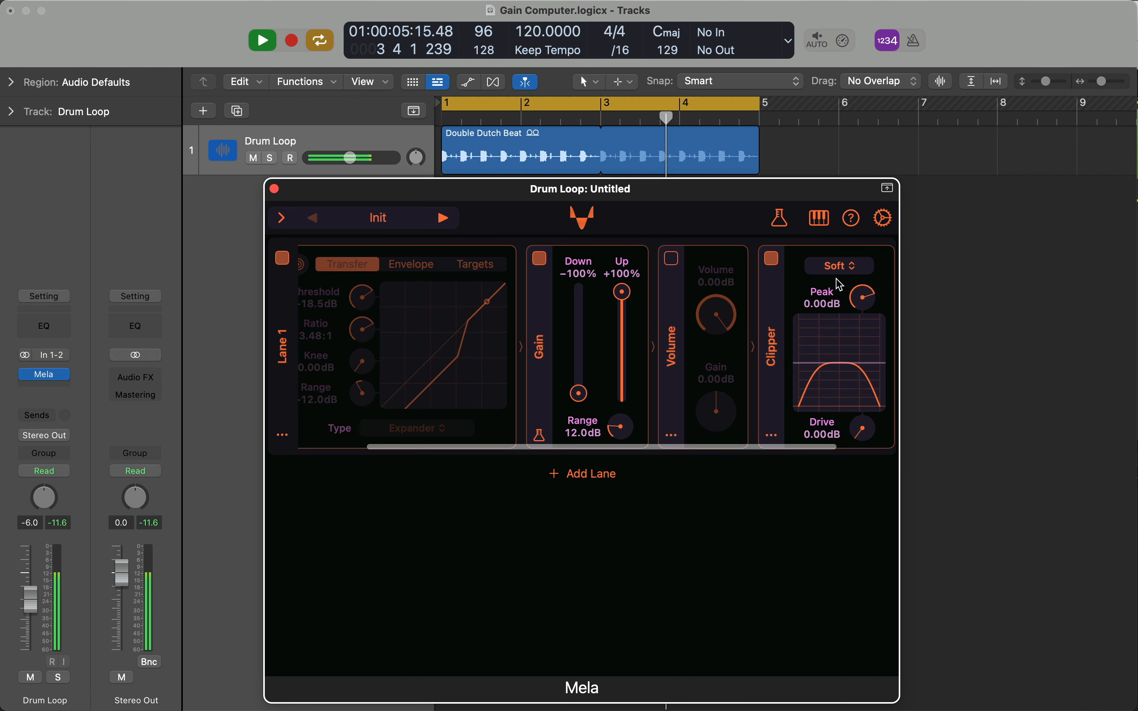
{"action": "scroll", "coordinate": [836, 278], "scroll_direction": "right", "scroll_amount": 1}
{"action": "left_click", "coordinate": [1016, 330]}
{"action": "key", "text": "space"}
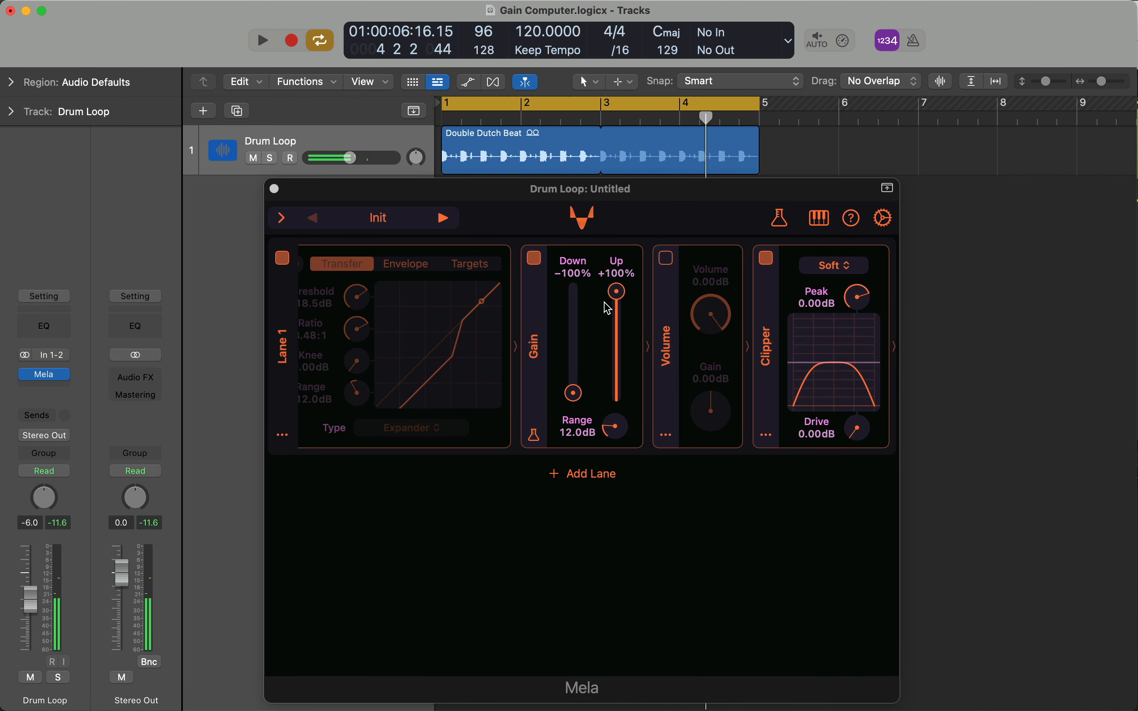
Reset the Gain module's Up and Down amounts to 0%
{"action": "left_click", "coordinate": [619, 297]}
{"action": "left_click_drag", "start_coordinate": [619, 297], "coordinate": [591, 393]}
{"action": "double_click", "coordinate": [576, 400]}
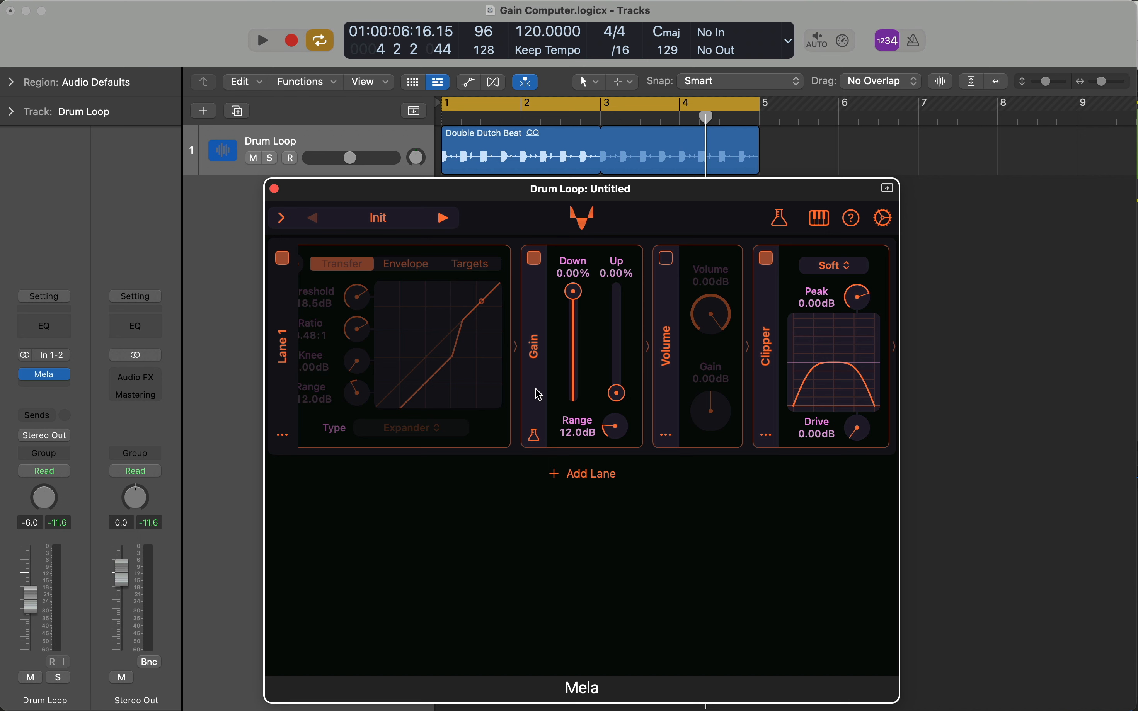
Re-enable the Gain Computer and set its Range to −15 dB
{"action": "scroll", "coordinate": [539, 394], "scroll_direction": "left", "scroll_amount": 4}
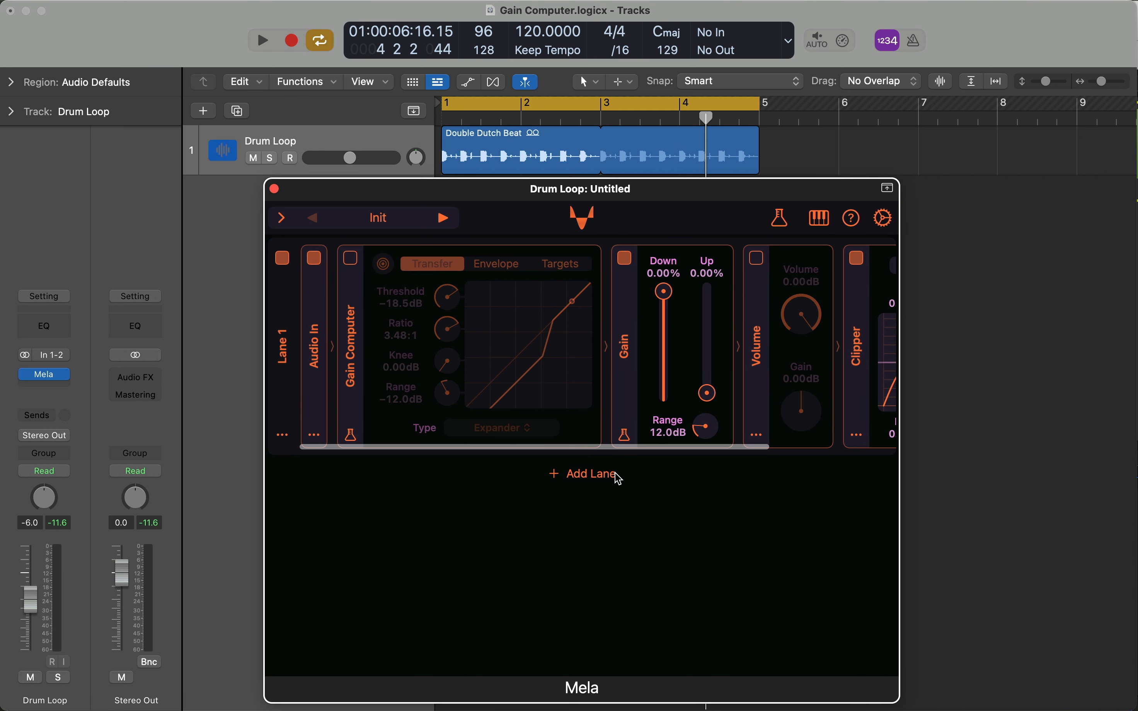
{"action": "left_click", "coordinate": [352, 262]}
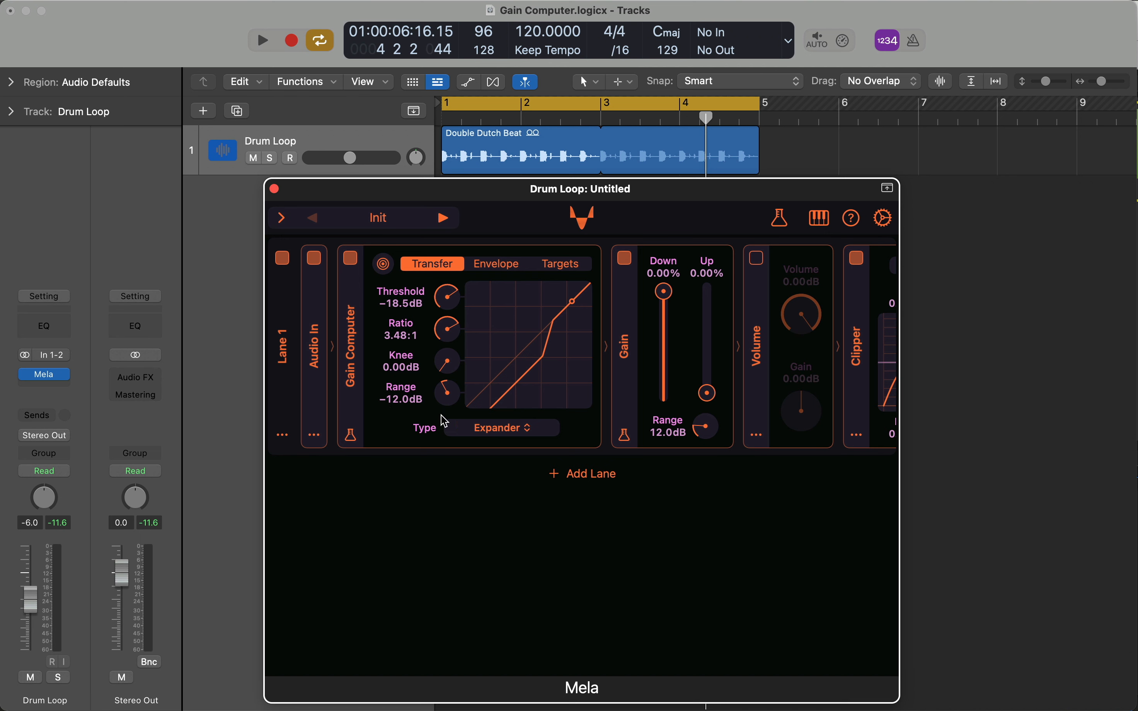
{"action": "right_click", "coordinate": [402, 397]}
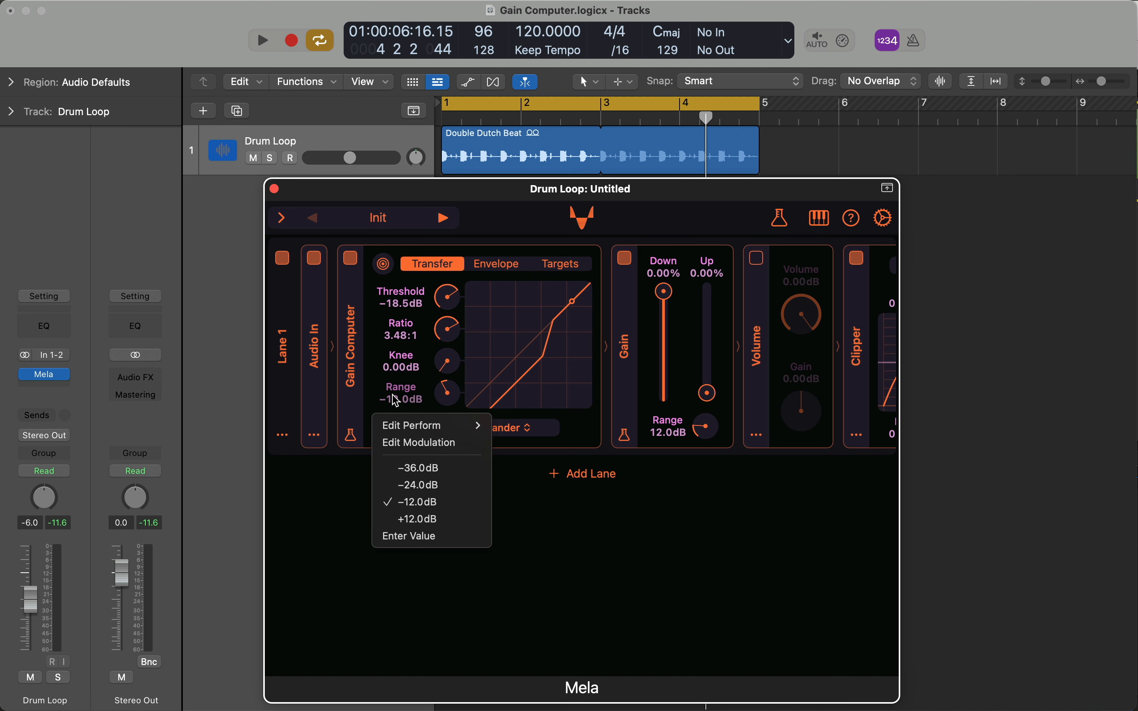
{"action": "left_click", "coordinate": [440, 537]}
{"action": "type", "text": "-"}
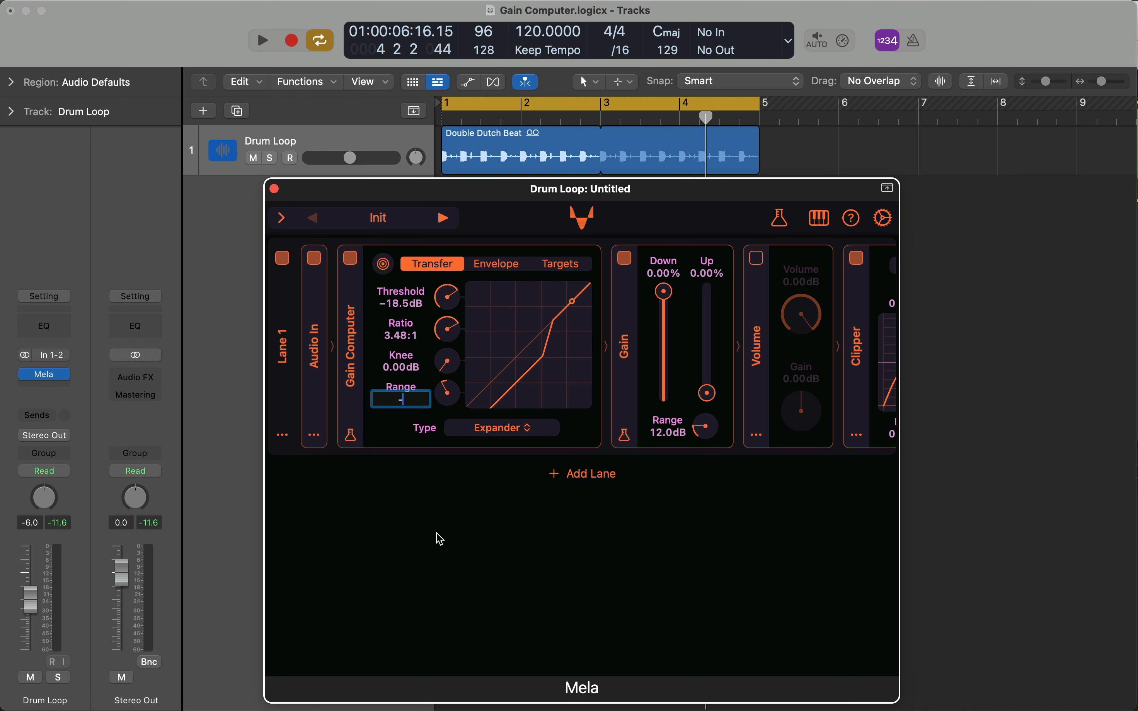
{"action": "key", "text": "Return"}
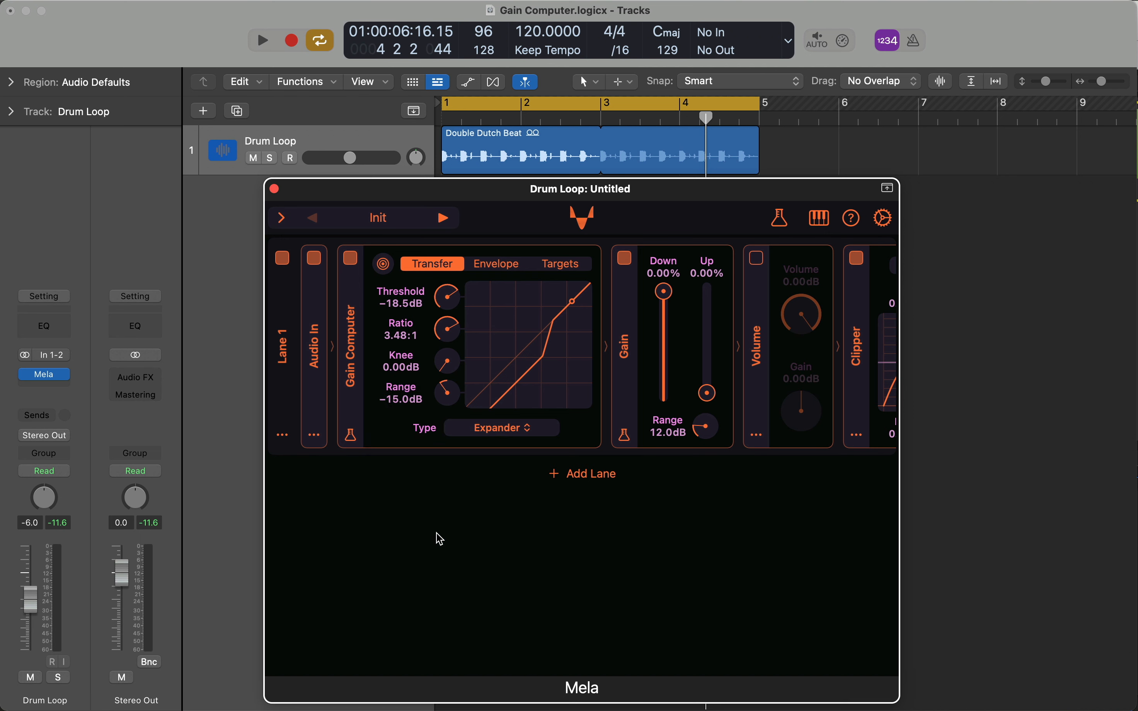
Set the Gain module's Range to 15 dB
{"action": "right_click", "coordinate": [661, 446]}
{"action": "left_click", "coordinate": [699, 552]}
{"action": "type", "text": "1"}
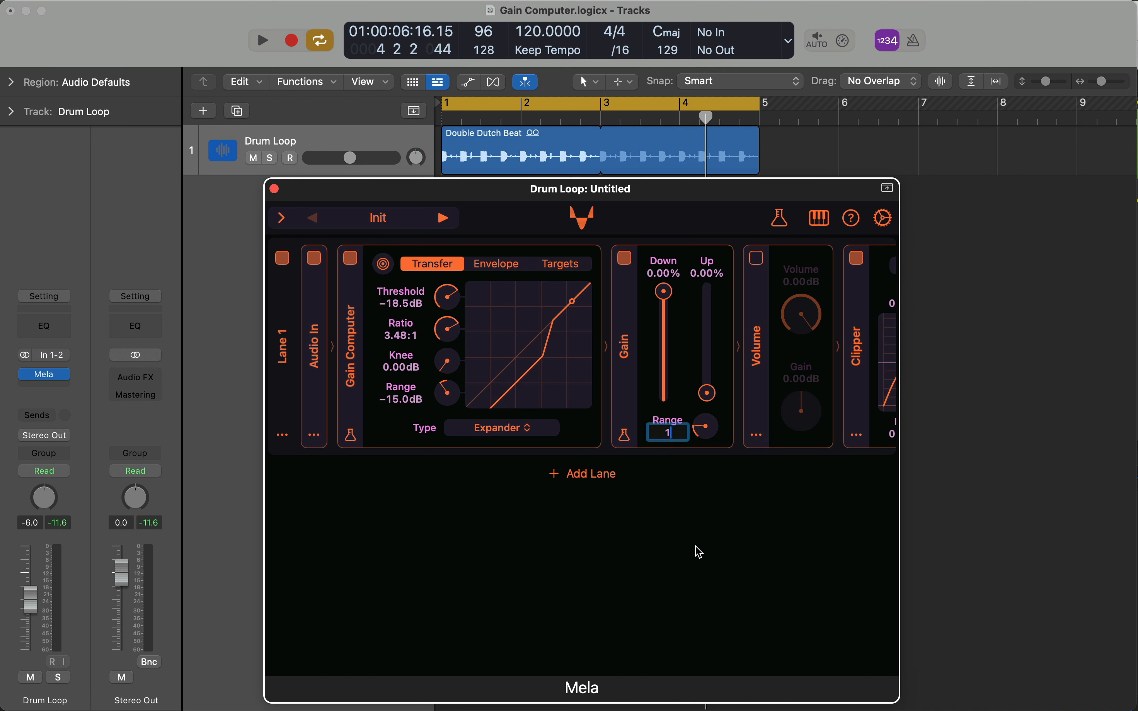
{"action": "type", "text": "5"}
{"action": "key", "text": "Return"}
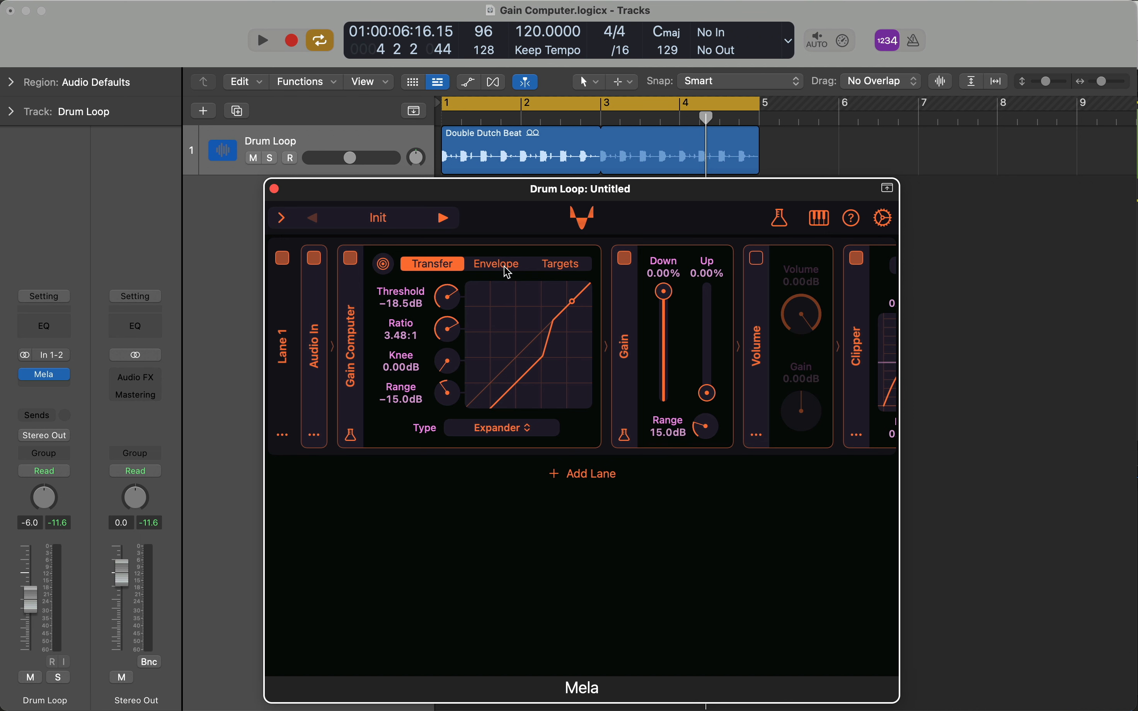
Route the Gain Computer's first target to the Gain module's Down parameter with +100% intensity
{"action": "left_click", "coordinate": [555, 266]}
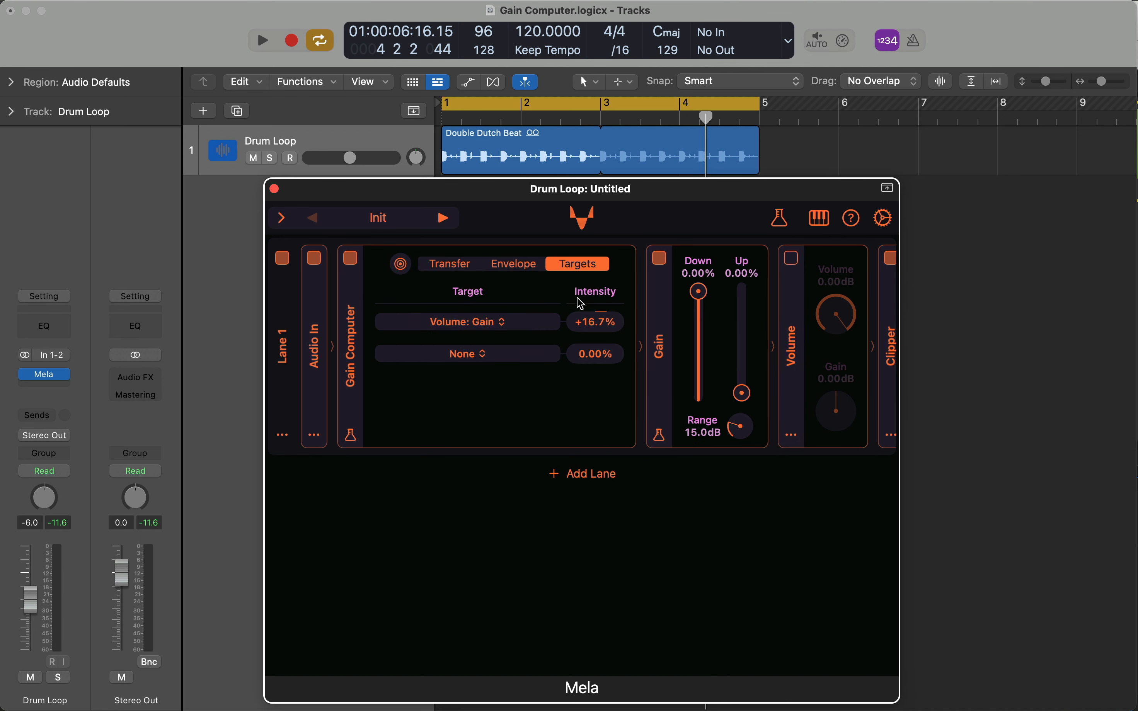
{"action": "left_click", "coordinate": [540, 326]}
{"action": "left_click", "coordinate": [477, 353]}
{"action": "left_click_drag", "start_coordinate": [400, 264], "coordinate": [699, 266]}
{"action": "left_click_drag", "start_coordinate": [767, 188], "coordinate": [773, 65]}
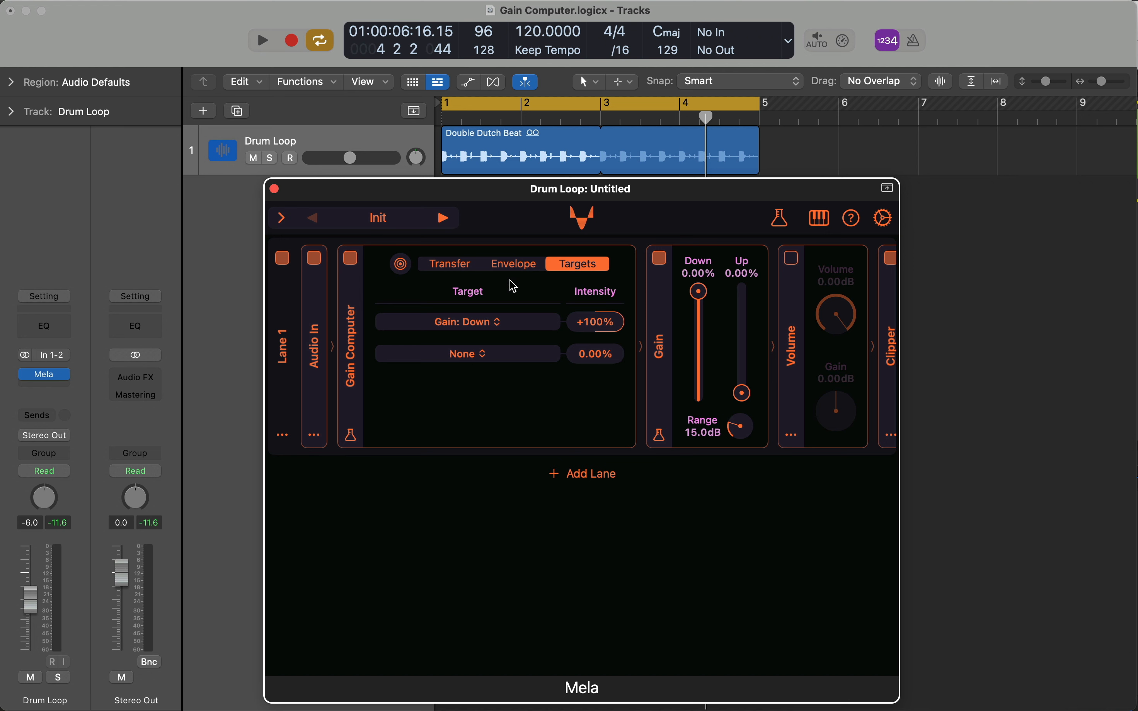
Review the Gain Computer's transfer curve, envelope and target settings
{"action": "left_click", "coordinate": [449, 267]}
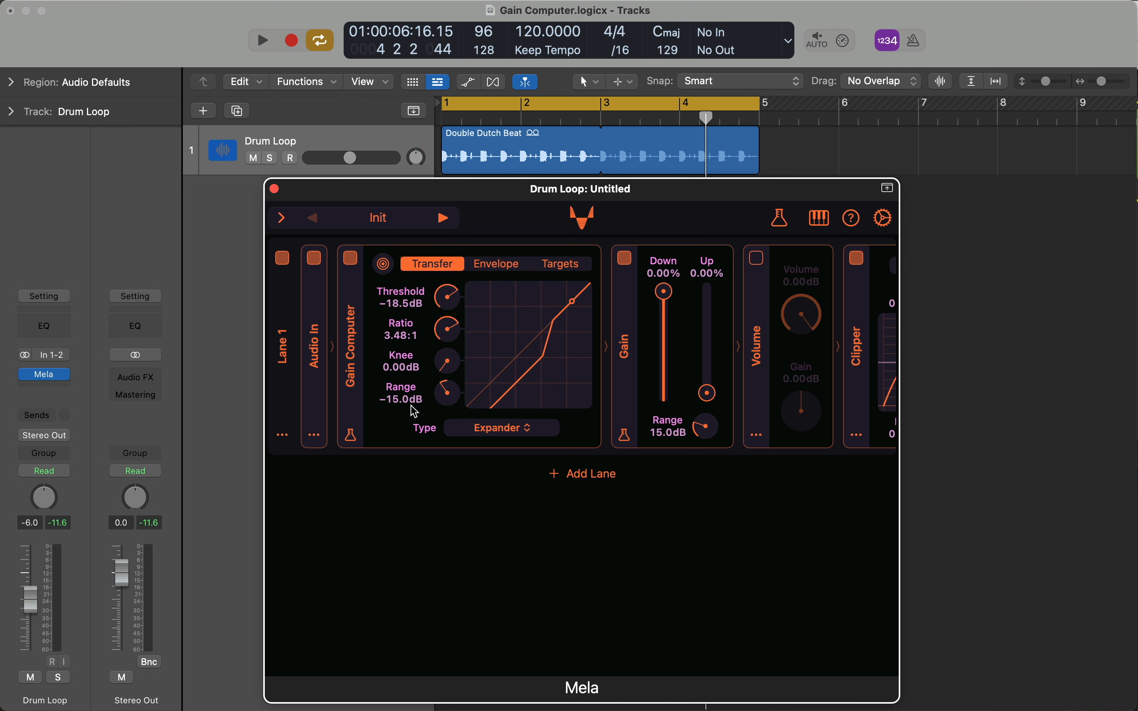
{"action": "left_click", "coordinate": [478, 266]}
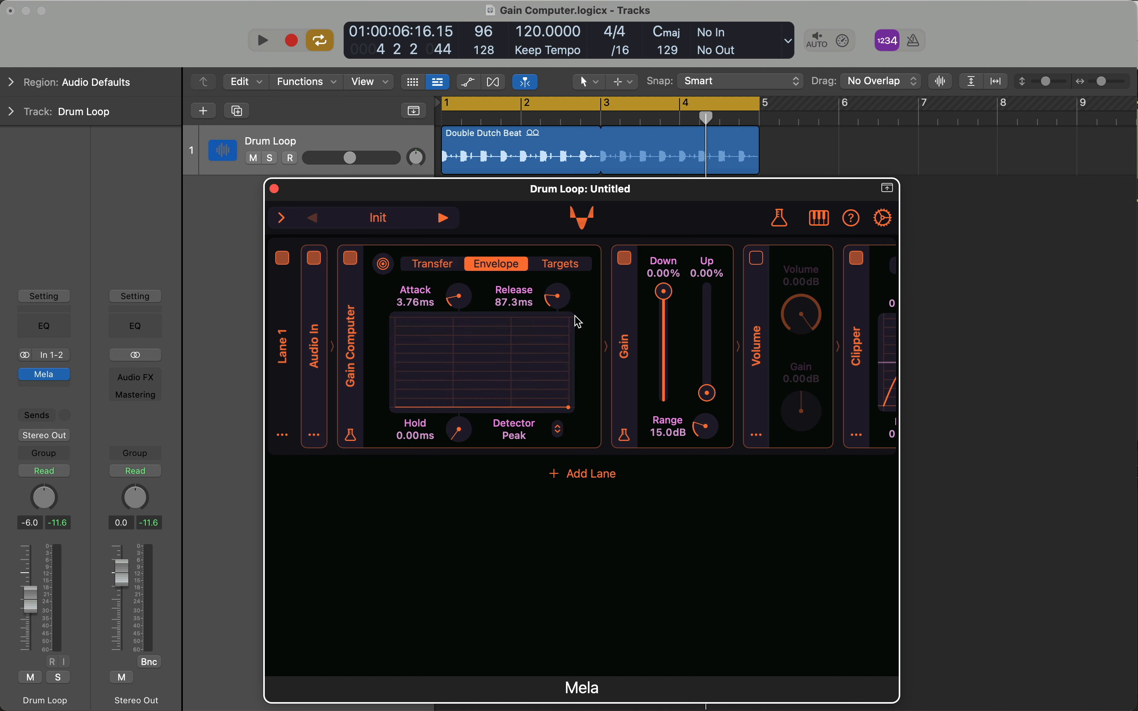
{"action": "left_click", "coordinate": [562, 266]}
{"action": "left_click", "coordinate": [521, 265]}
{"action": "left_click", "coordinate": [449, 266]}
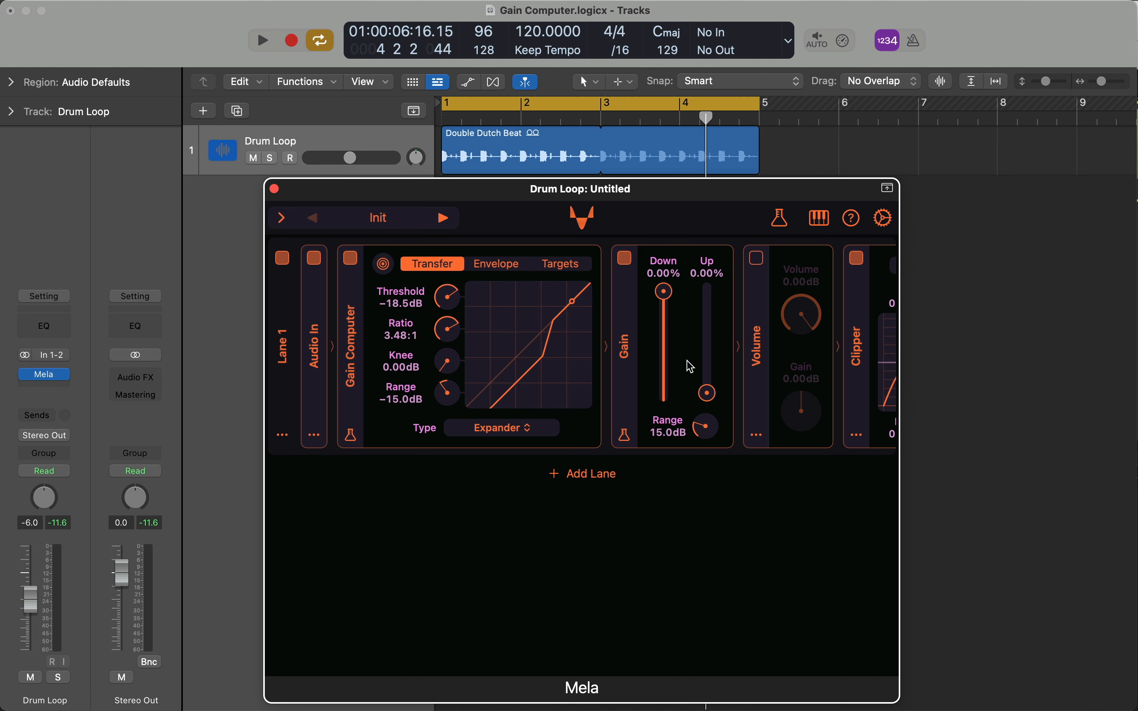
During loop playback, switch the Gain Computer's Type to Compressor and lower its Threshold to −28.6 dB, stopping playback at the end
{"action": "left_click", "coordinate": [978, 376]}
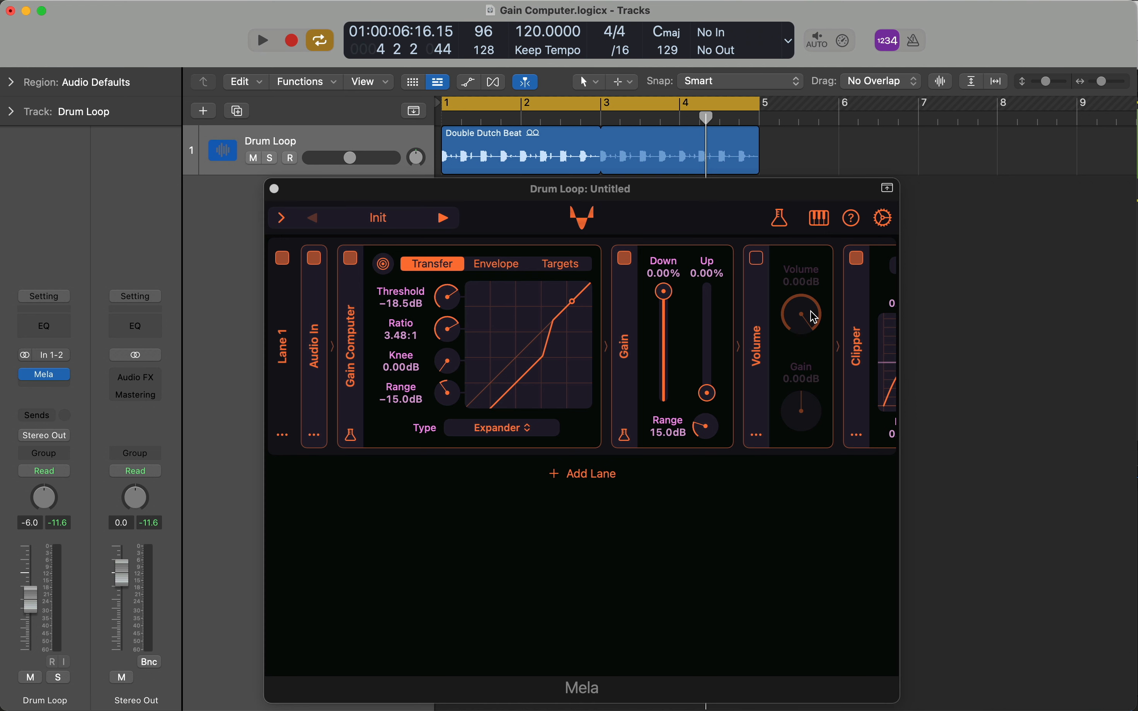
{"action": "key", "text": "space"}
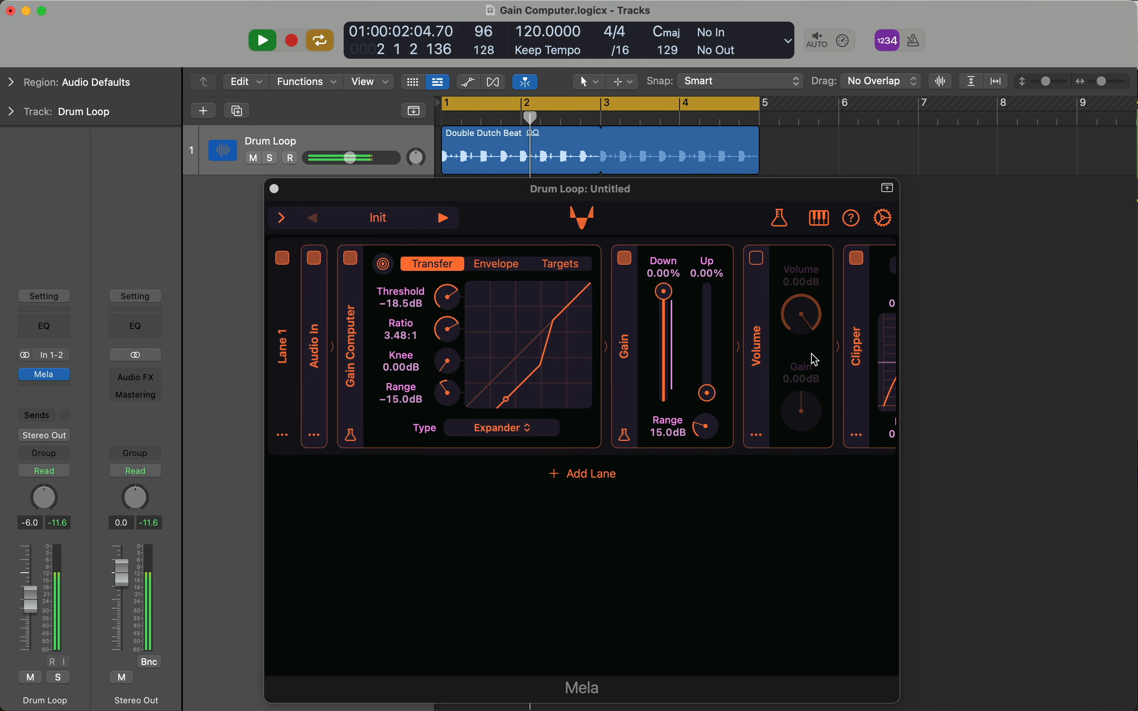
{"action": "left_click", "coordinate": [520, 429]}
{"action": "left_click", "coordinate": [522, 461]}
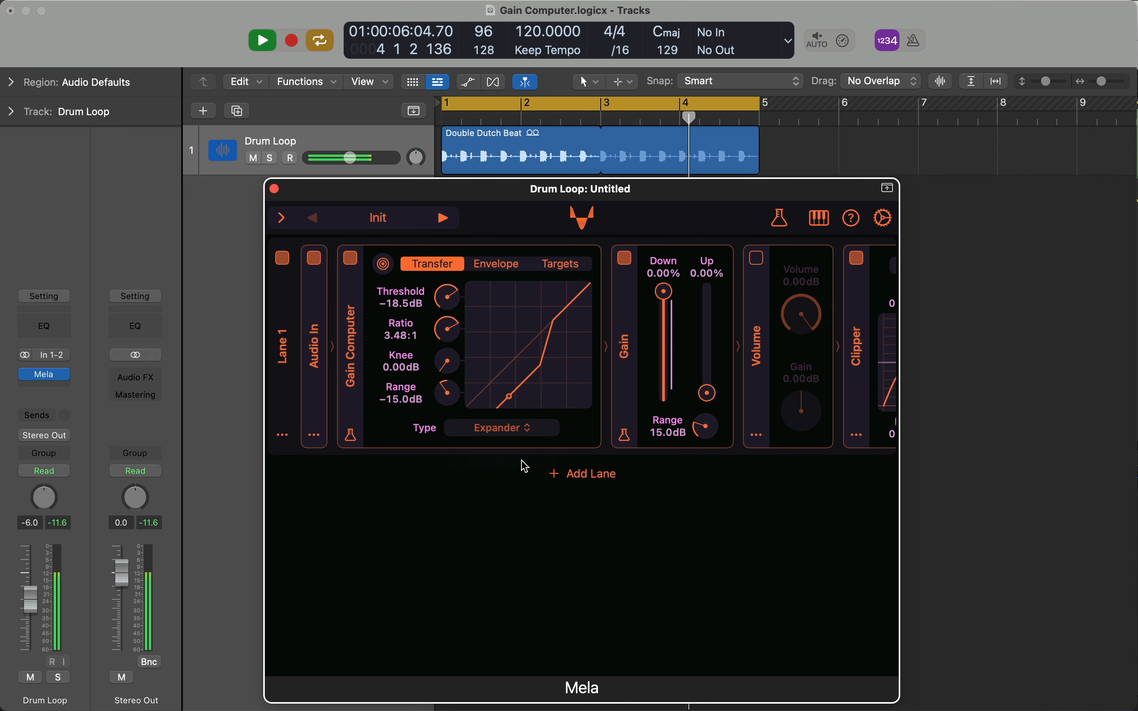
{"action": "left_click", "coordinate": [491, 265]}
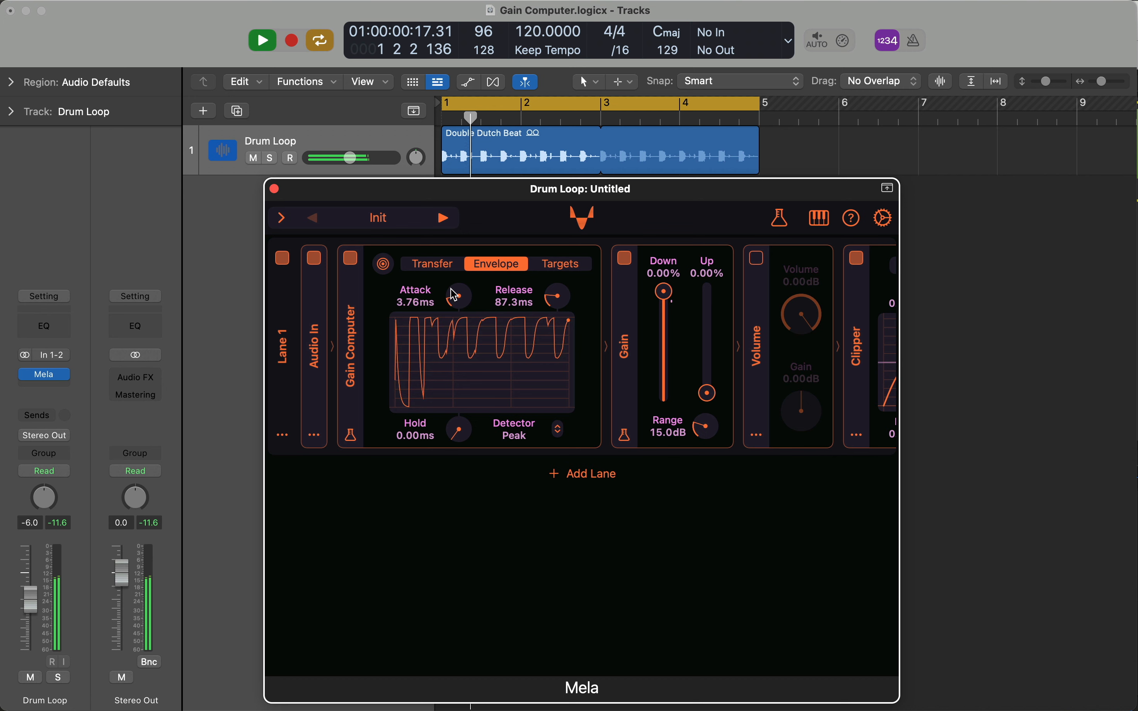
{"action": "left_click", "coordinate": [433, 264]}
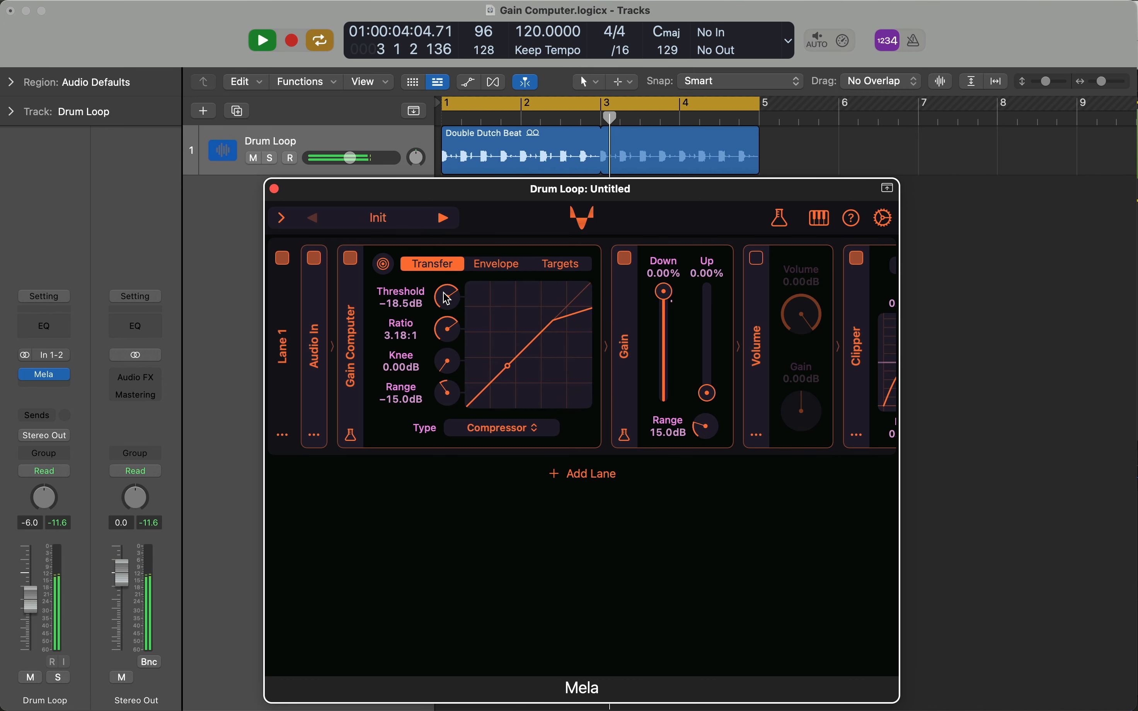
{"action": "left_click_drag", "start_coordinate": [447, 297], "coordinate": [447, 316]}
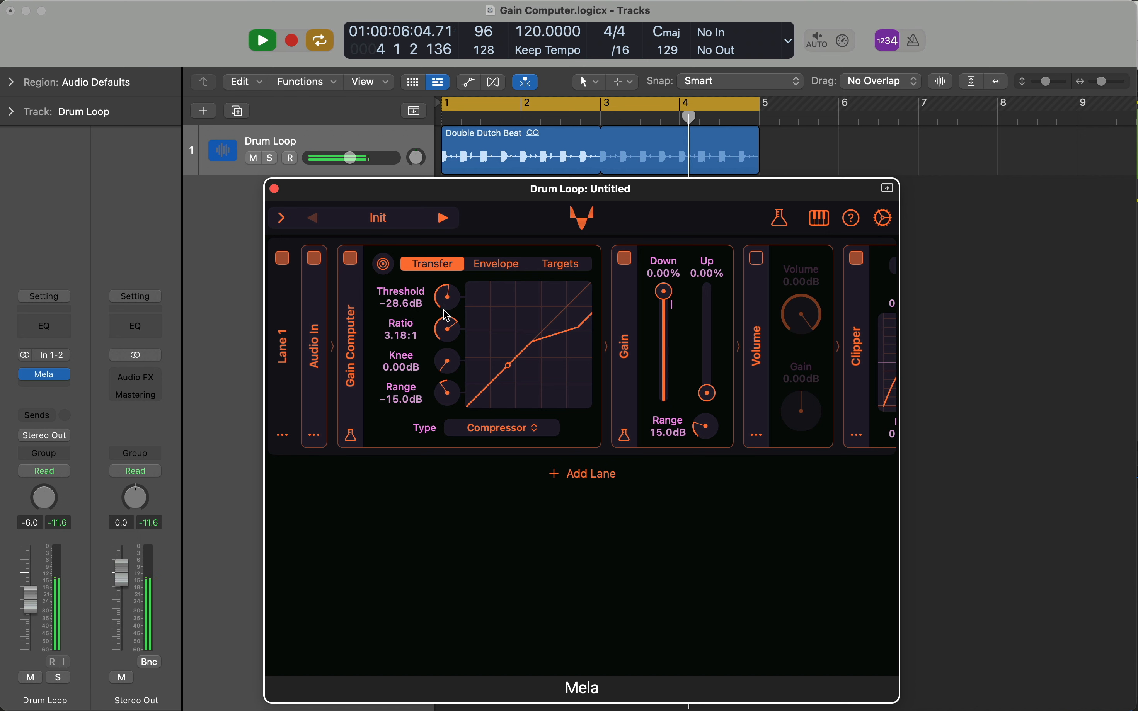
{"action": "left_click", "coordinate": [993, 413]}
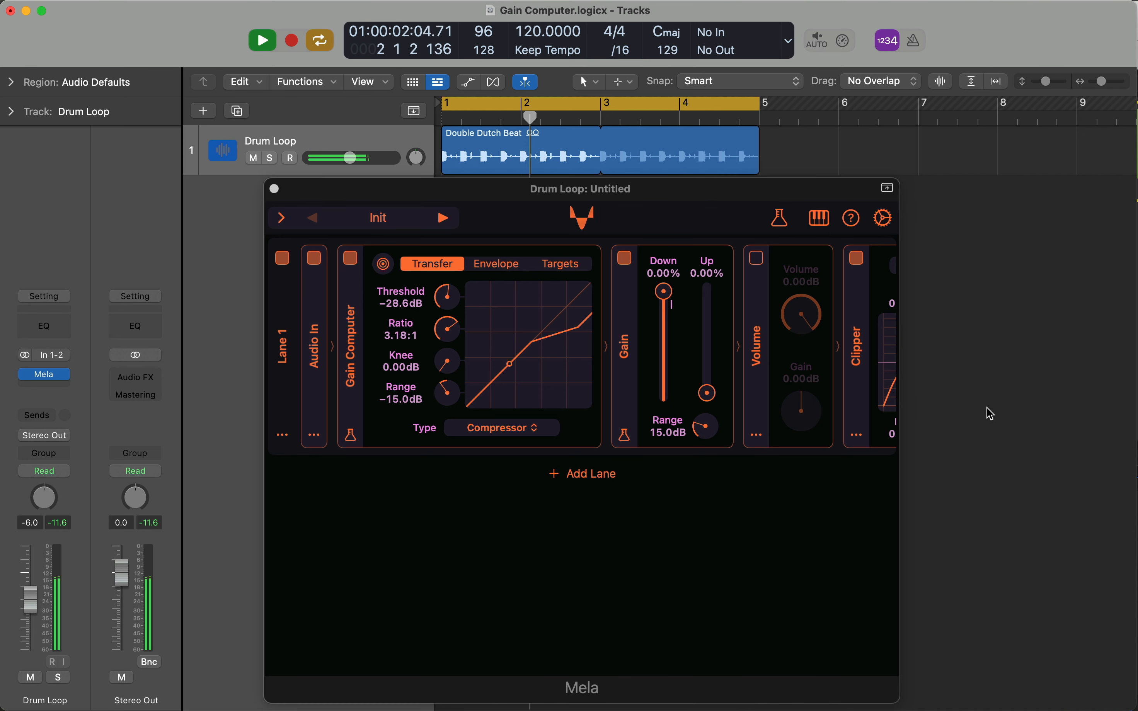
{"action": "key", "text": "space"}
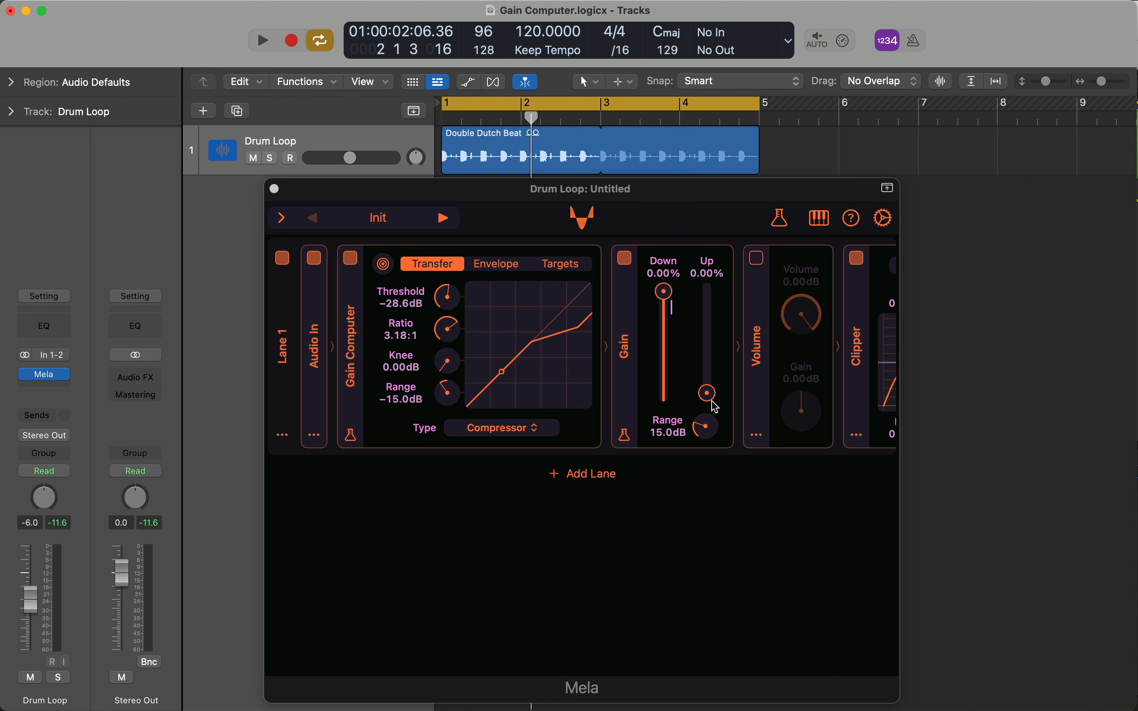
Restart the loop and raise the Gain module's Up amount to +50.7%
{"action": "key", "text": "space"}
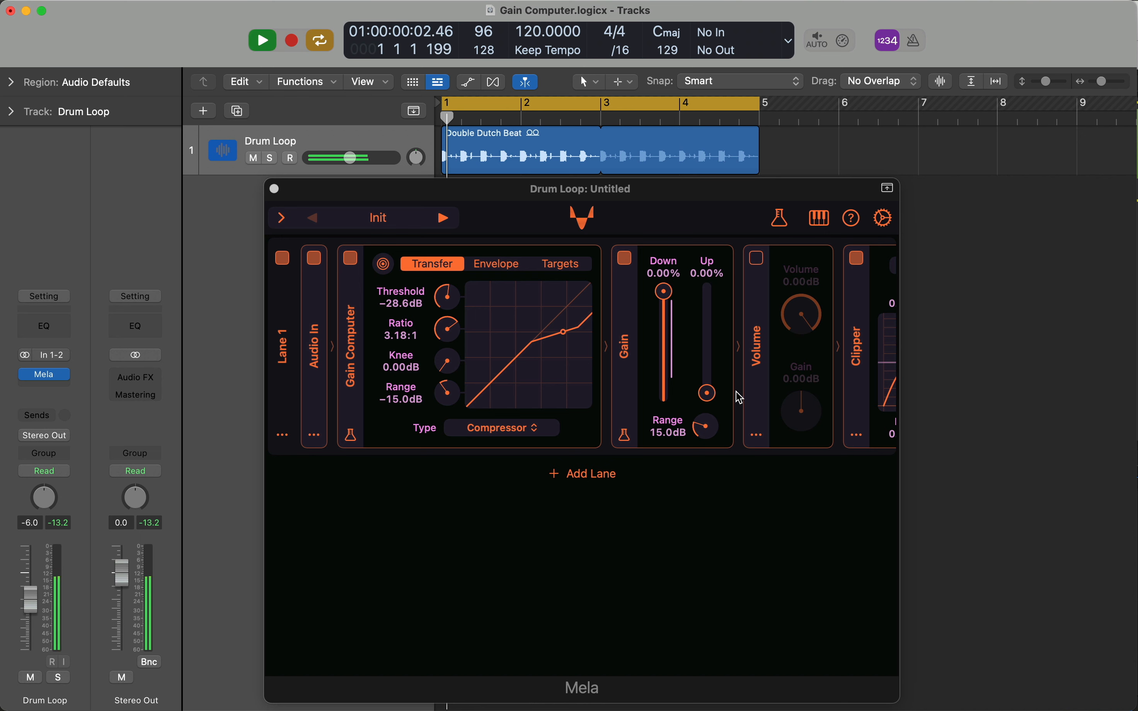
{"action": "left_click", "coordinate": [714, 384]}
{"action": "left_click_drag", "start_coordinate": [714, 385], "coordinate": [709, 342]}
Compare the loop with the Gain module off and on, leaving it enabled, and stop playback
{"action": "left_click", "coordinate": [621, 262]}
{"action": "left_click", "coordinate": [621, 261]}
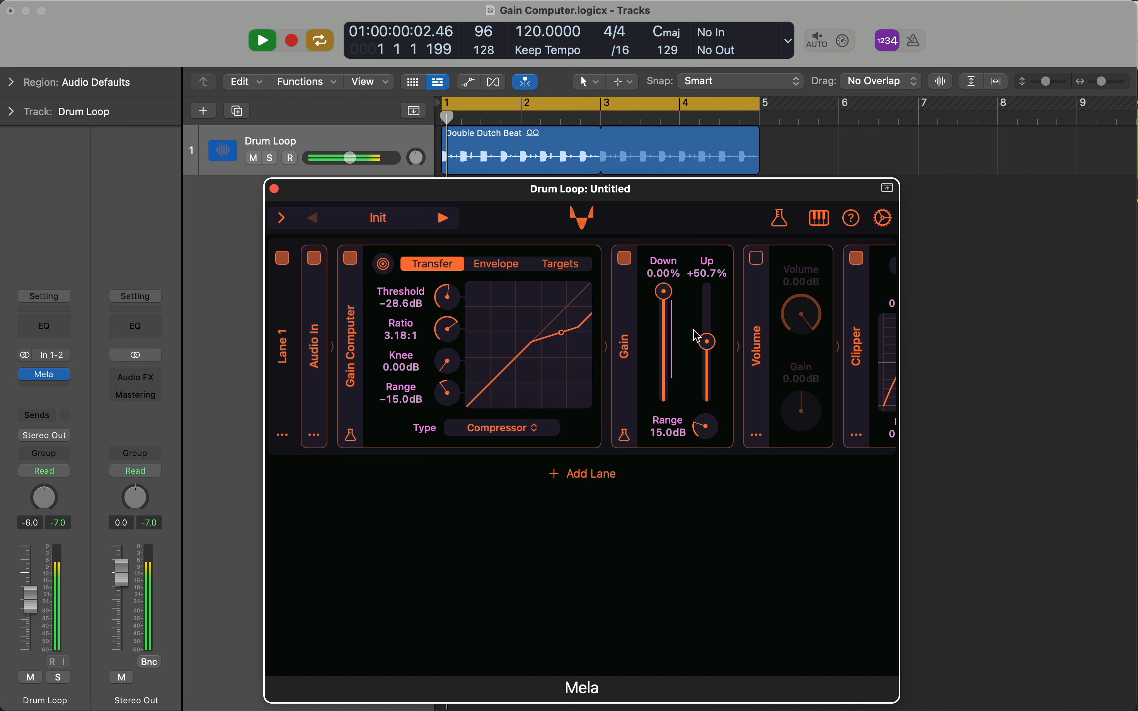
{"action": "left_click", "coordinate": [630, 261]}
{"action": "left_click", "coordinate": [630, 262]}
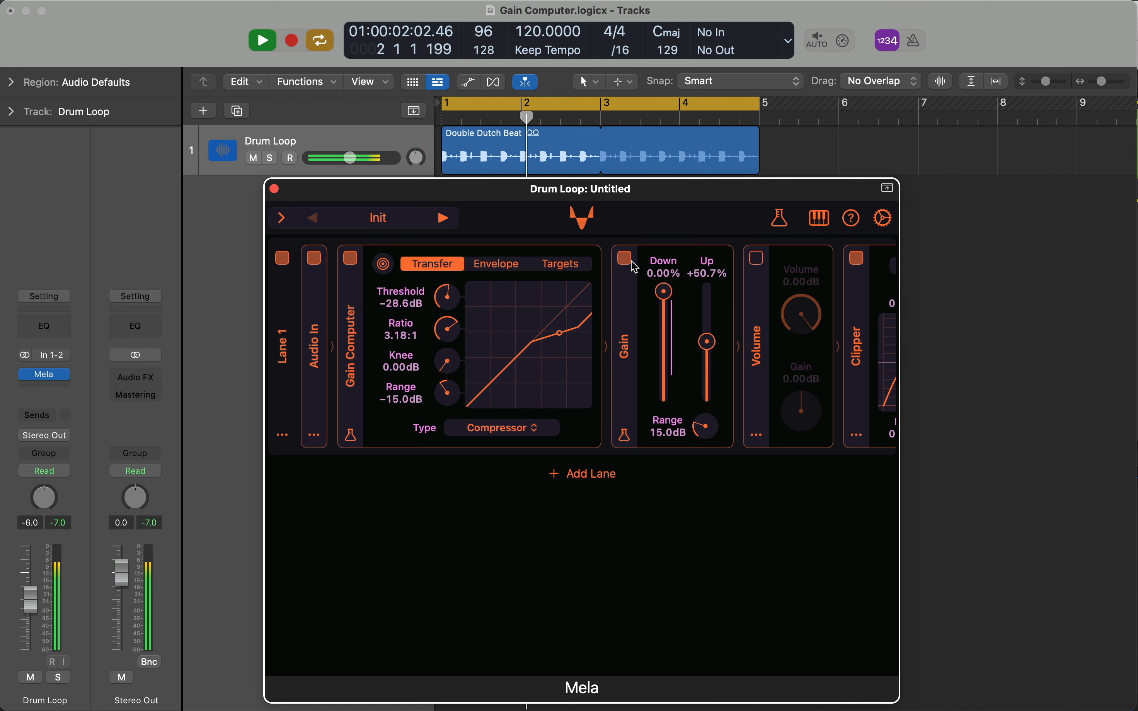
{"action": "left_click", "coordinate": [980, 361]}
{"action": "key", "text": "space"}
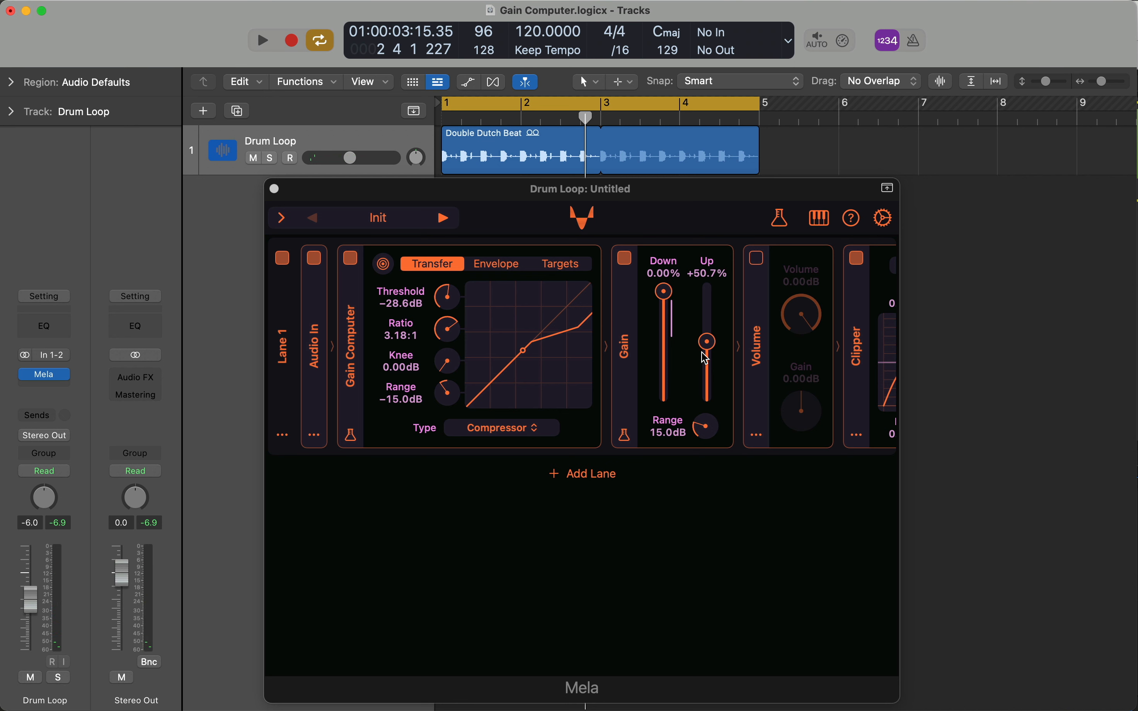
Set the Gain Computer's Range to +6 dB and its Type to Expander
{"action": "right_click", "coordinate": [402, 404]}
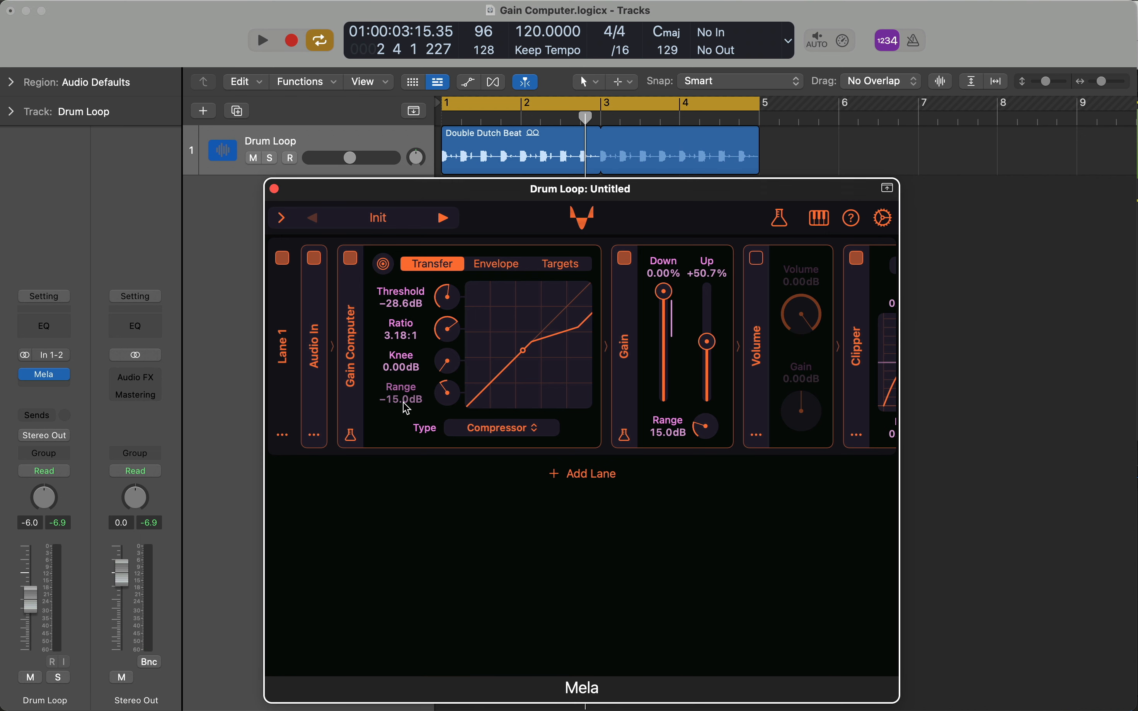
{"action": "left_click", "coordinate": [426, 539]}
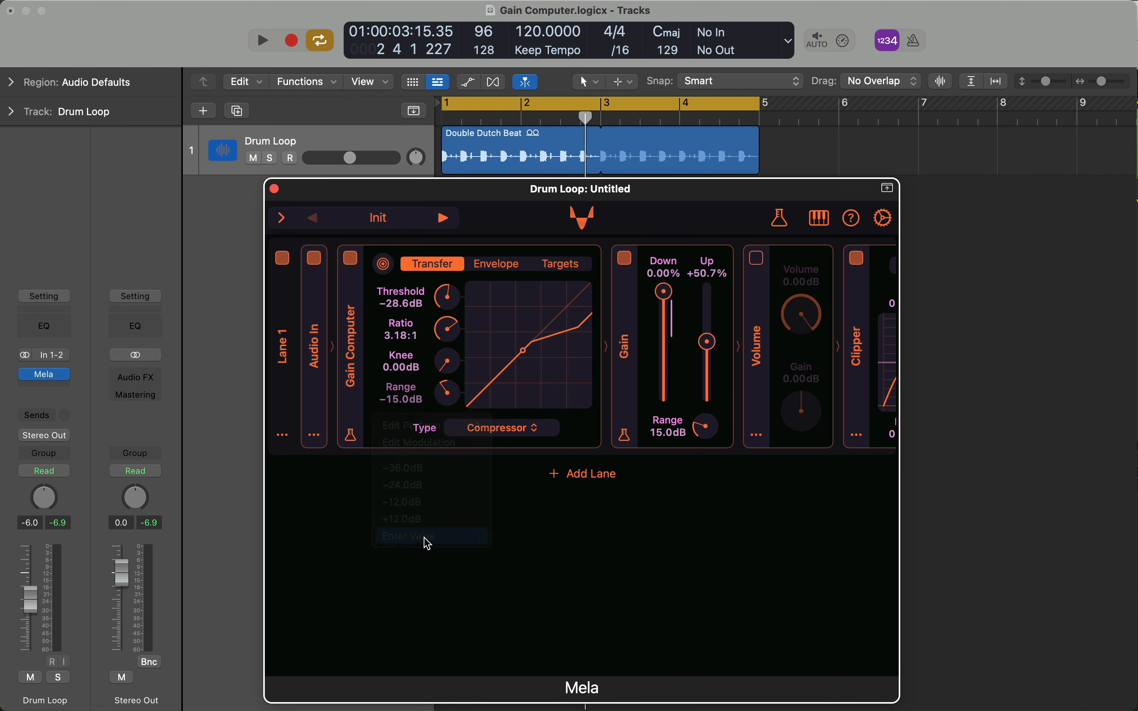
{"action": "type", "text": "6"}
{"action": "key", "text": "Return"}
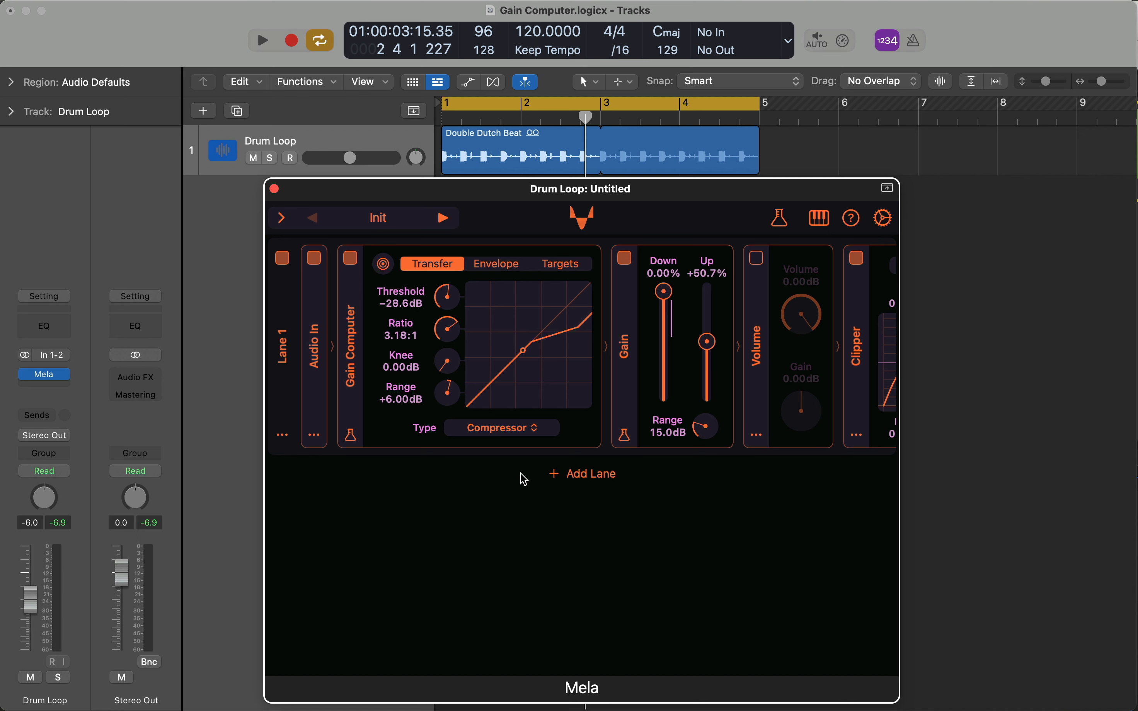
{"action": "left_click", "coordinate": [497, 427]}
{"action": "left_click", "coordinate": [510, 476]}
Change the Gain Computer's first target to the Gain module's Up parameter and return to the transfer settings
{"action": "left_click", "coordinate": [556, 269]}
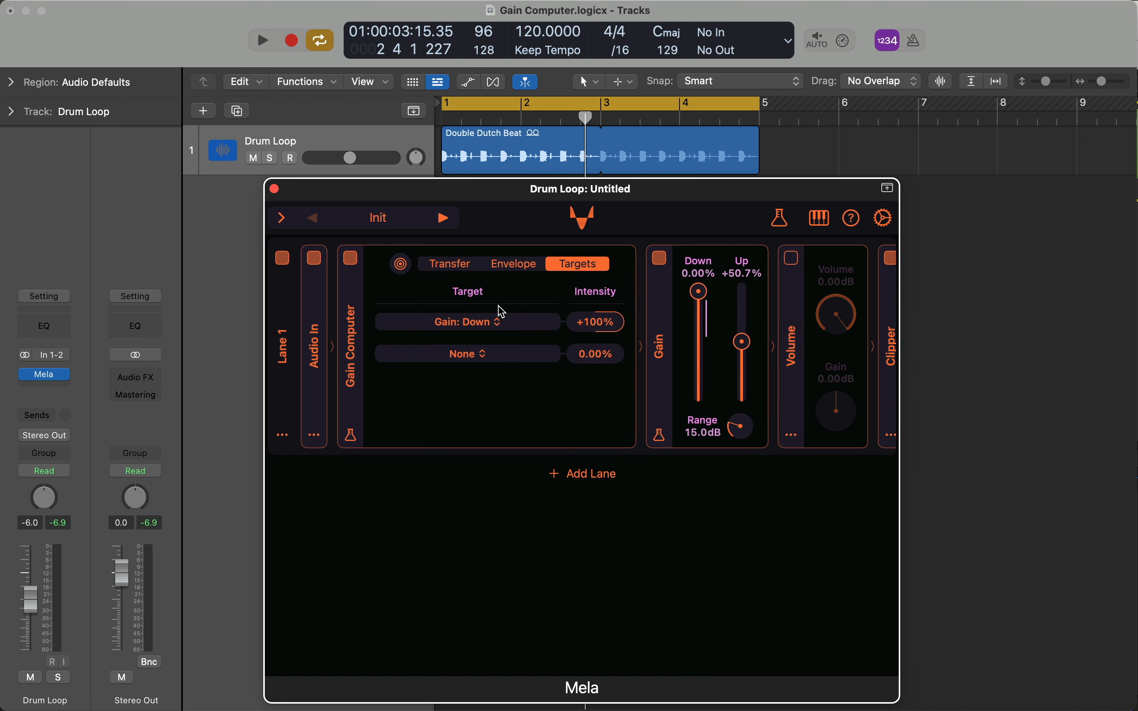
{"action": "left_click", "coordinate": [490, 325]}
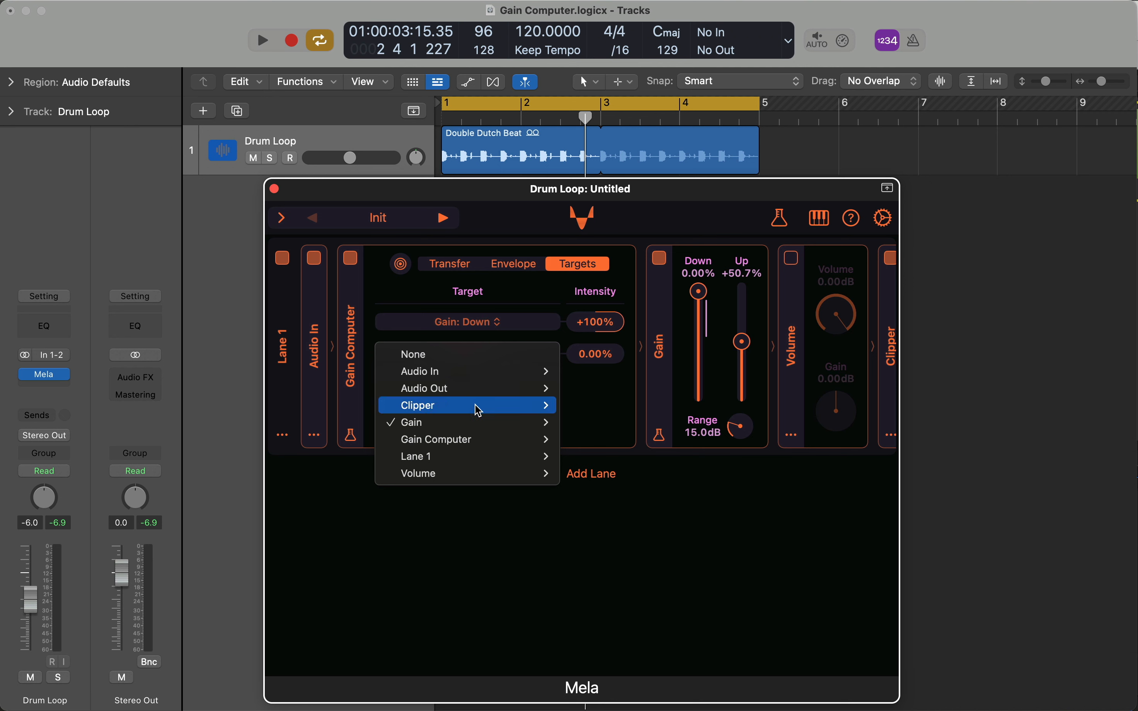
{"action": "mouse_move", "coordinate": [473, 425]}
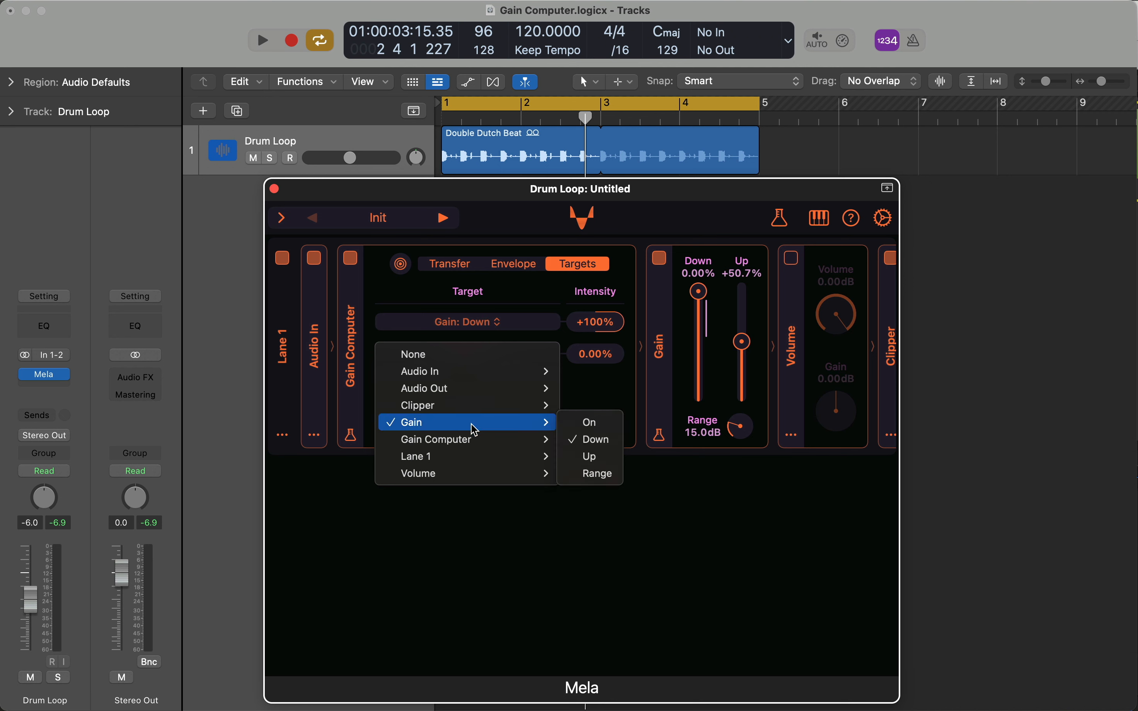
{"action": "left_click", "coordinate": [609, 457]}
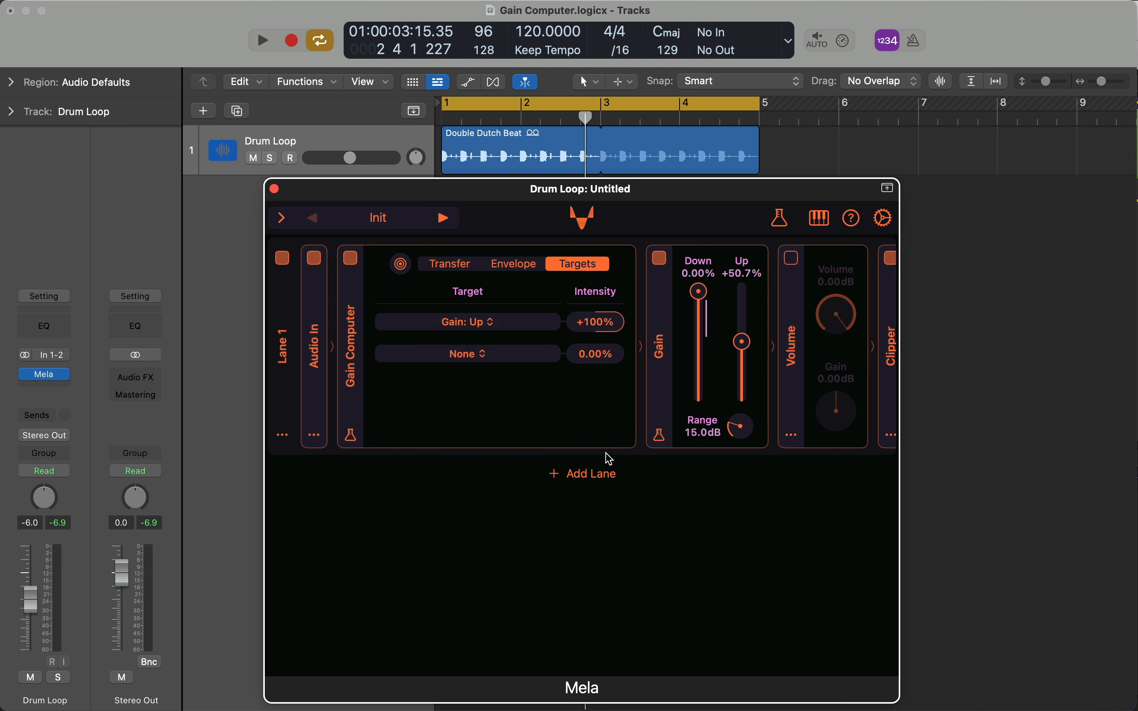
{"action": "left_click", "coordinate": [465, 267]}
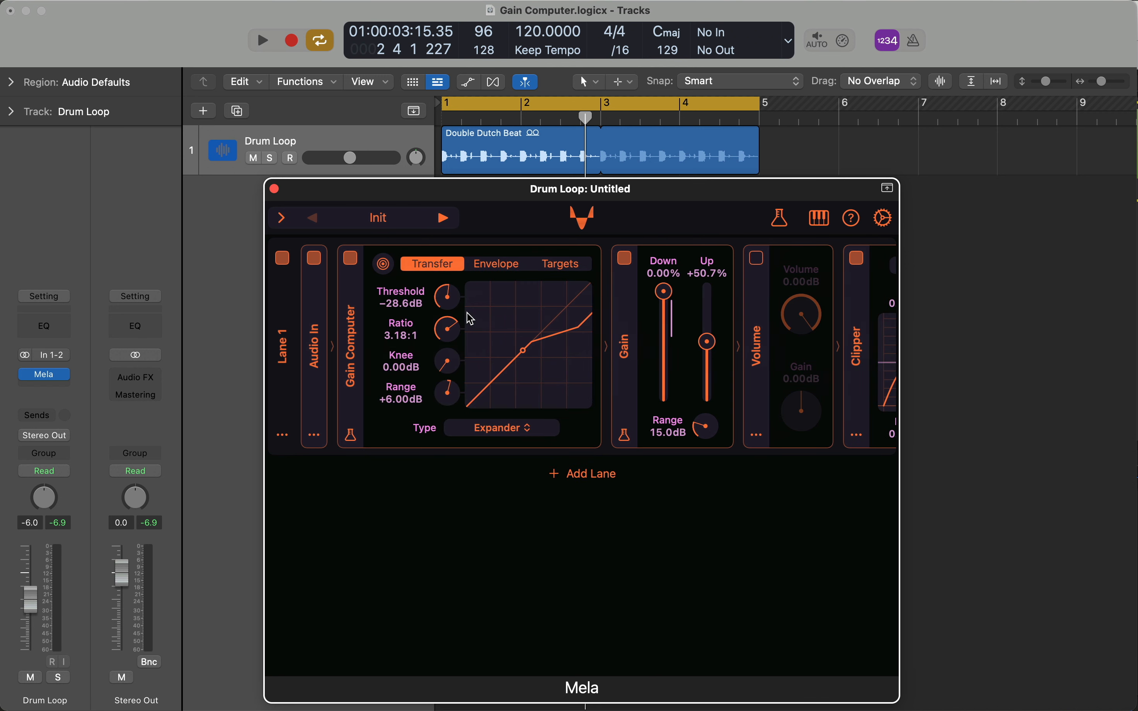
Set the Gain module's Range to 6 dB and its Up amount to 0%
{"action": "right_click", "coordinate": [651, 443]}
{"action": "left_click", "coordinate": [705, 554]}
{"action": "type", "text": "6"}
{"action": "key", "text": "Return"}
{"action": "left_click_drag", "start_coordinate": [712, 348], "coordinate": [717, 442]}
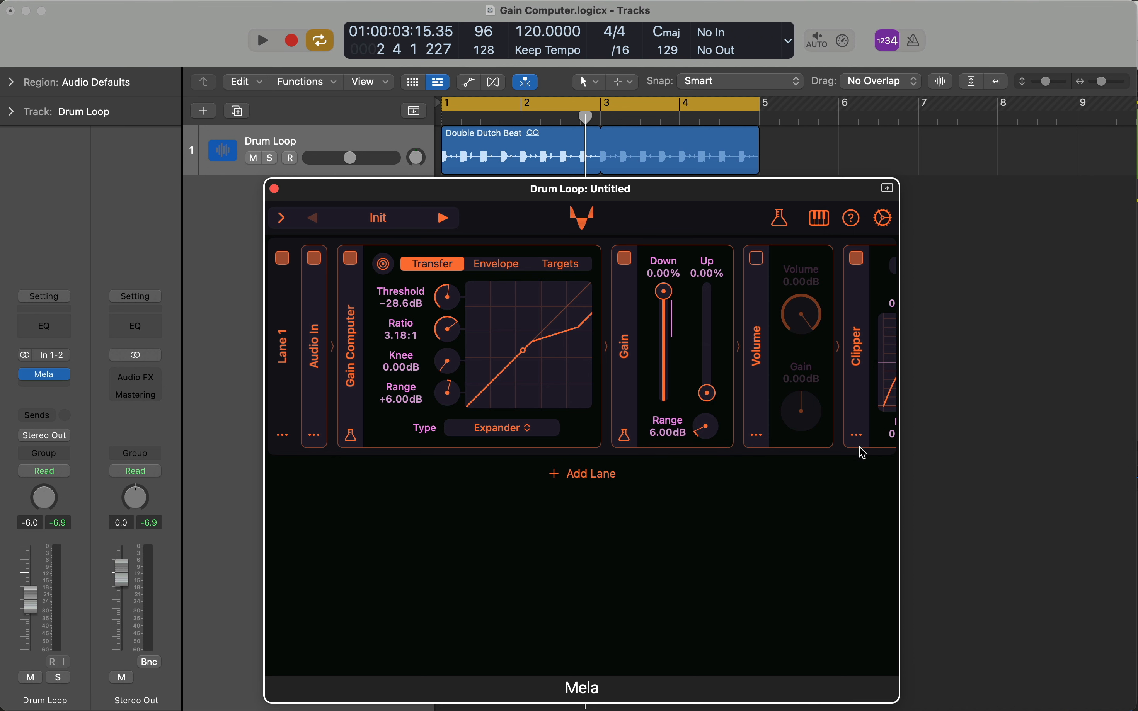
Audition the drum loop with the expander driving the Gain module's Up parameter, and stop playback
{"action": "left_click", "coordinate": [1008, 459]}
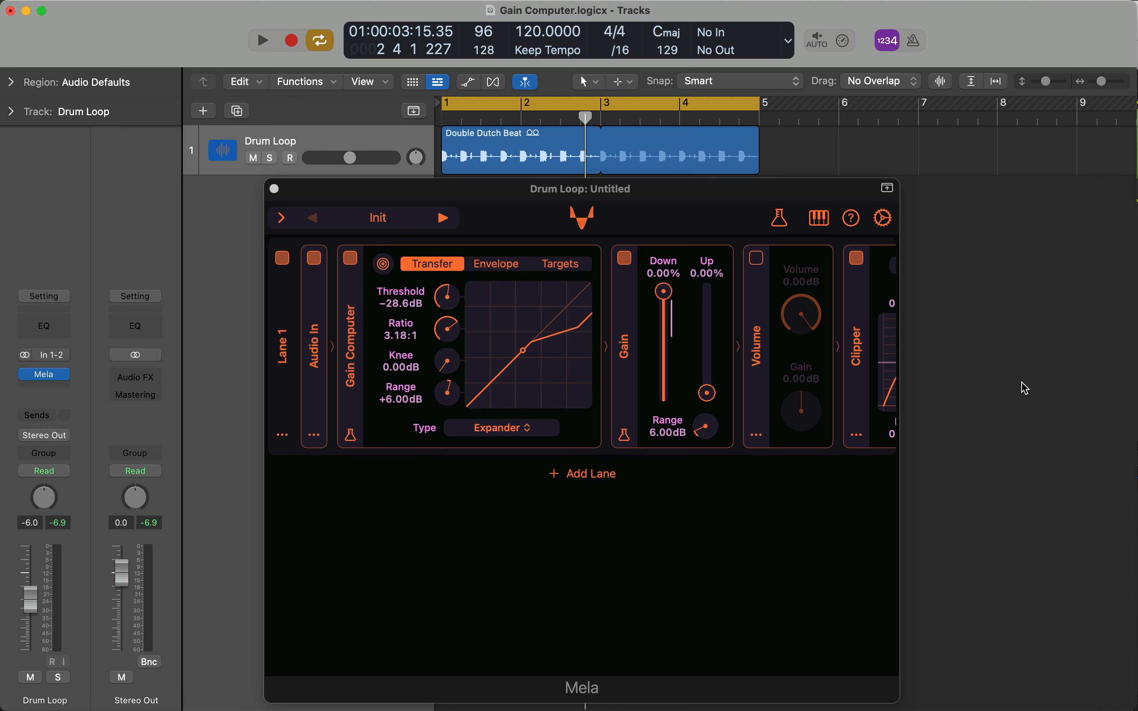
{"action": "key", "text": "space"}
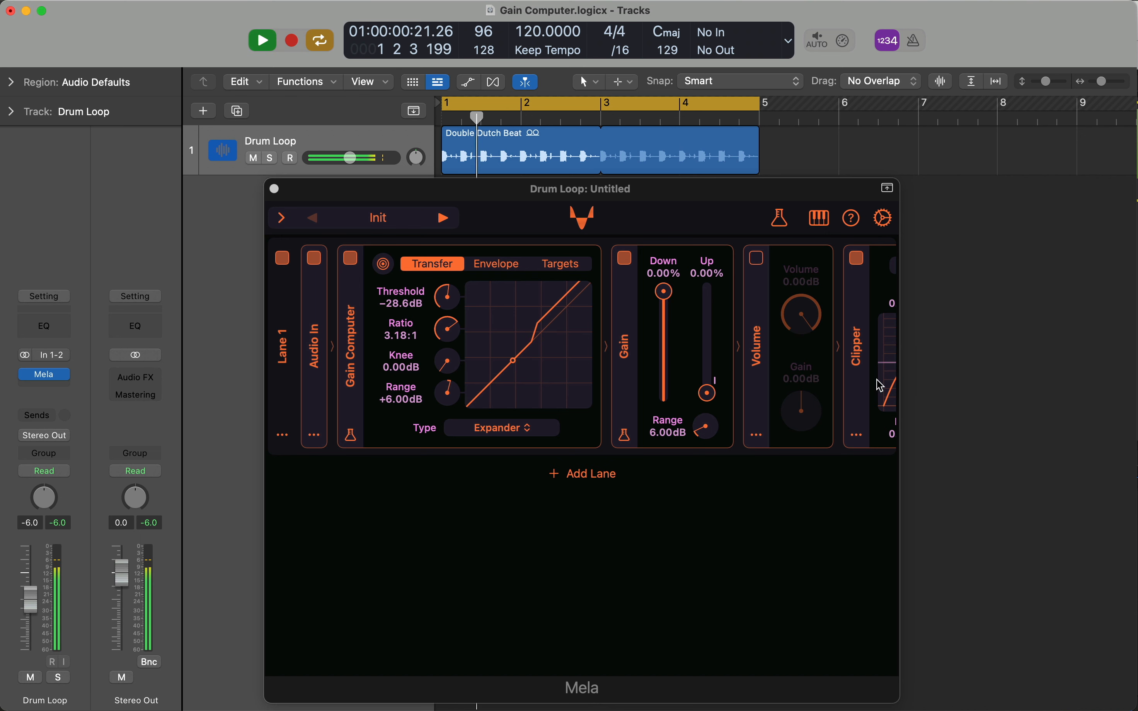
{"action": "key", "text": "space"}
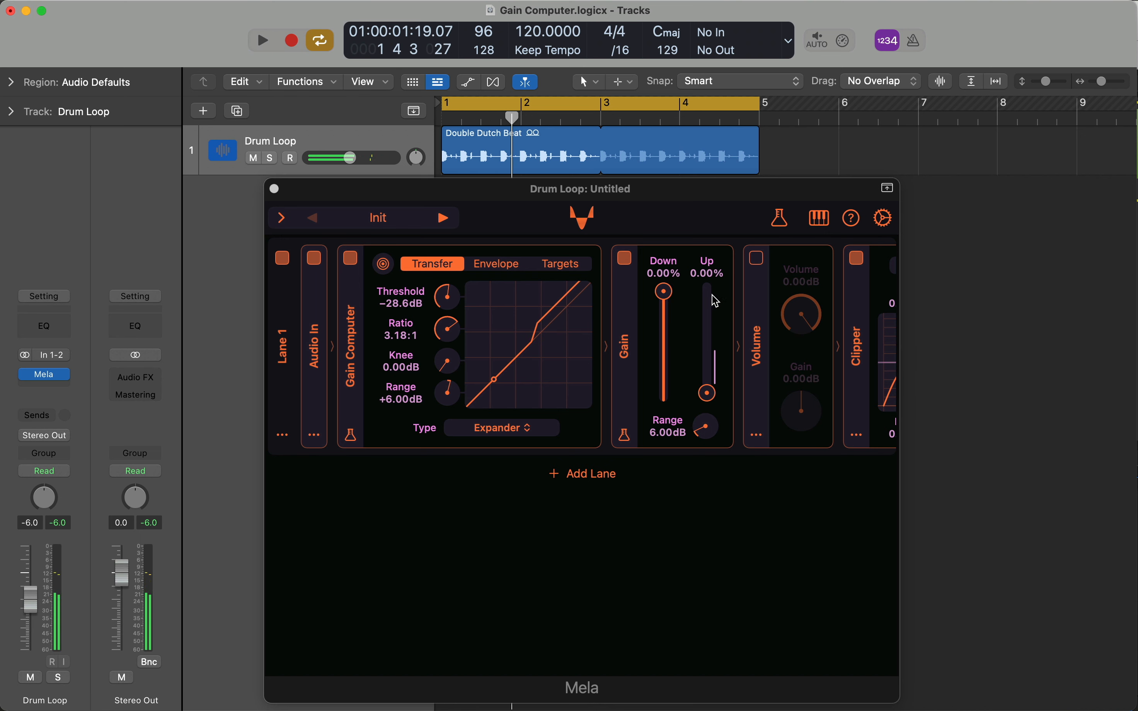
With the loop playing again, lower the Gain module's Down amount to −87.7% and bypass the module
{"action": "left_click", "coordinate": [667, 295]}
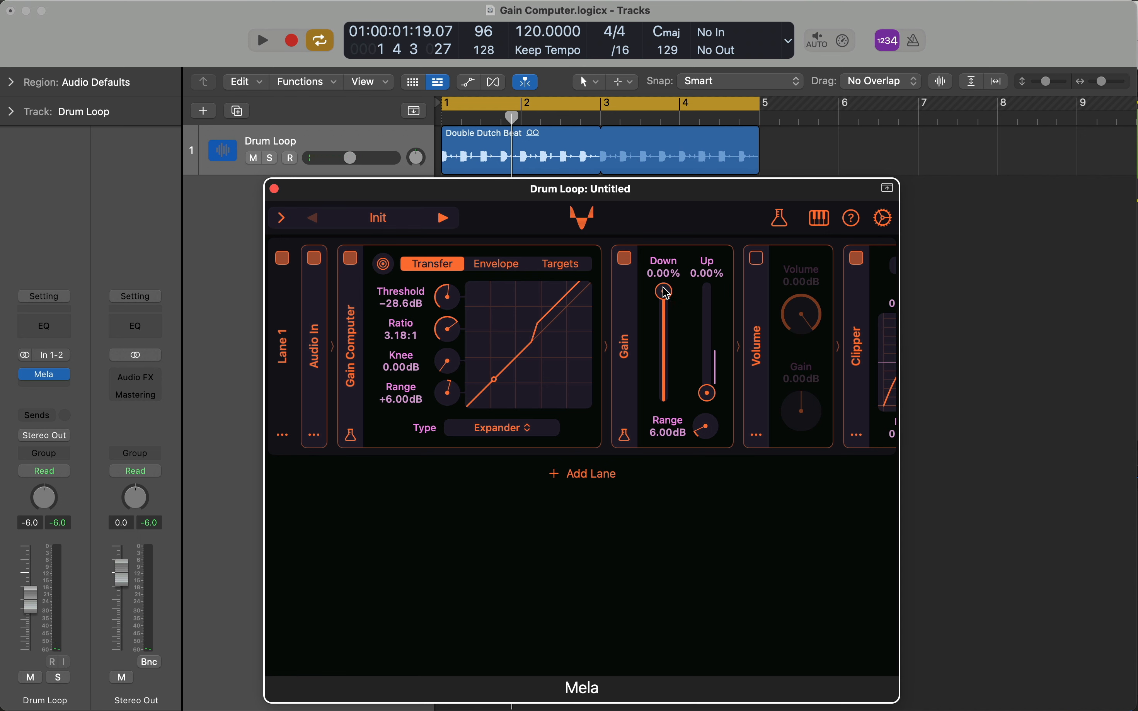
{"action": "left_click", "coordinate": [966, 343]}
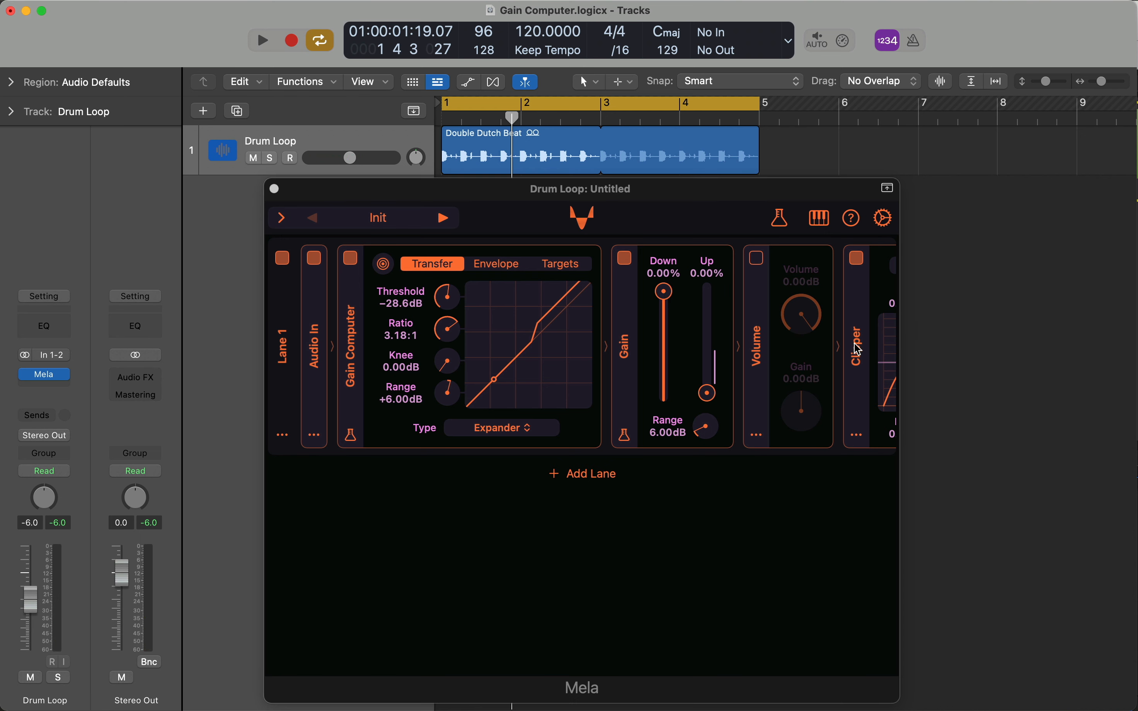
{"action": "left_click", "coordinate": [663, 303]}
{"action": "left_click", "coordinate": [660, 294]}
{"action": "left_click", "coordinate": [1028, 355]}
{"action": "key", "text": "space"}
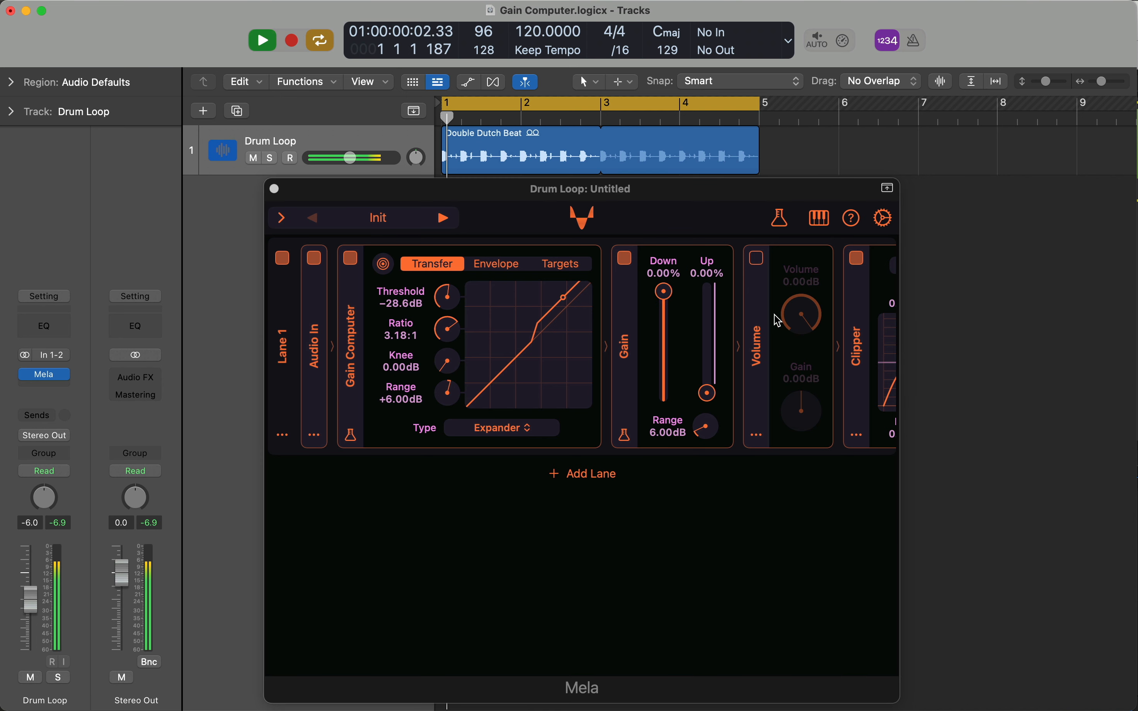
{"action": "left_click", "coordinate": [663, 302]}
{"action": "left_click_drag", "start_coordinate": [667, 332], "coordinate": [670, 388]}
{"action": "left_click", "coordinate": [625, 258]}
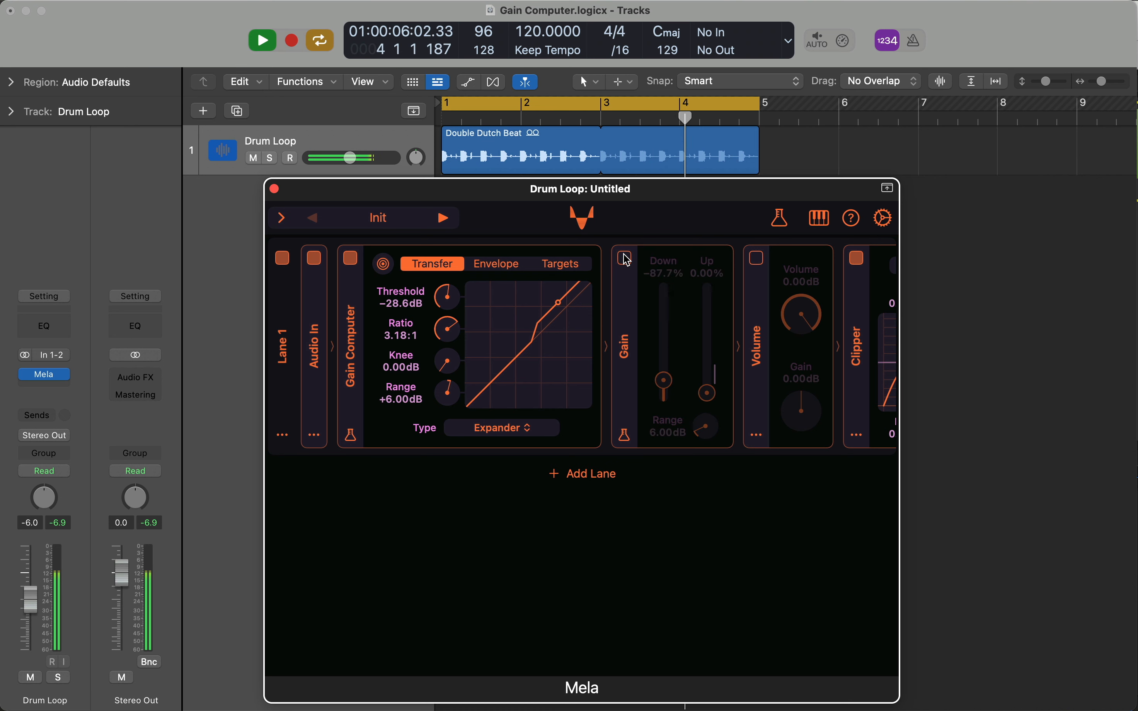
Compare the playing drum loop with the Gain module active and bypassed, leave the module active, and stop playback
{"action": "left_click", "coordinate": [624, 258]}
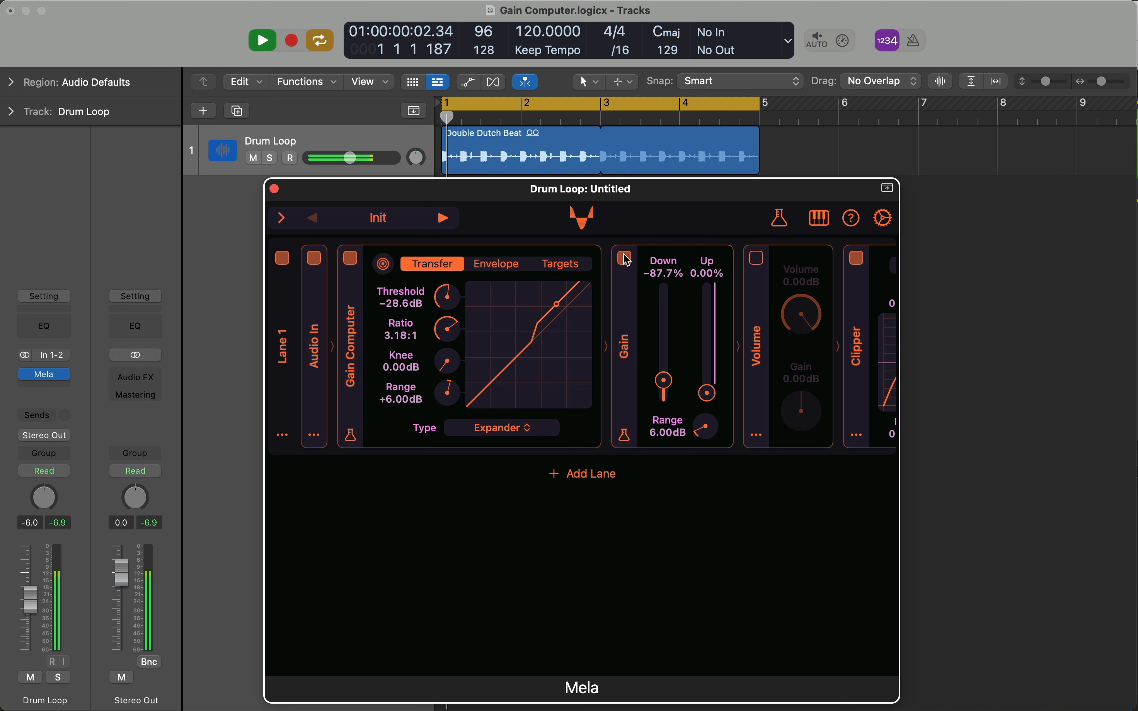
{"action": "left_click", "coordinate": [626, 258]}
{"action": "left_click", "coordinate": [625, 258]}
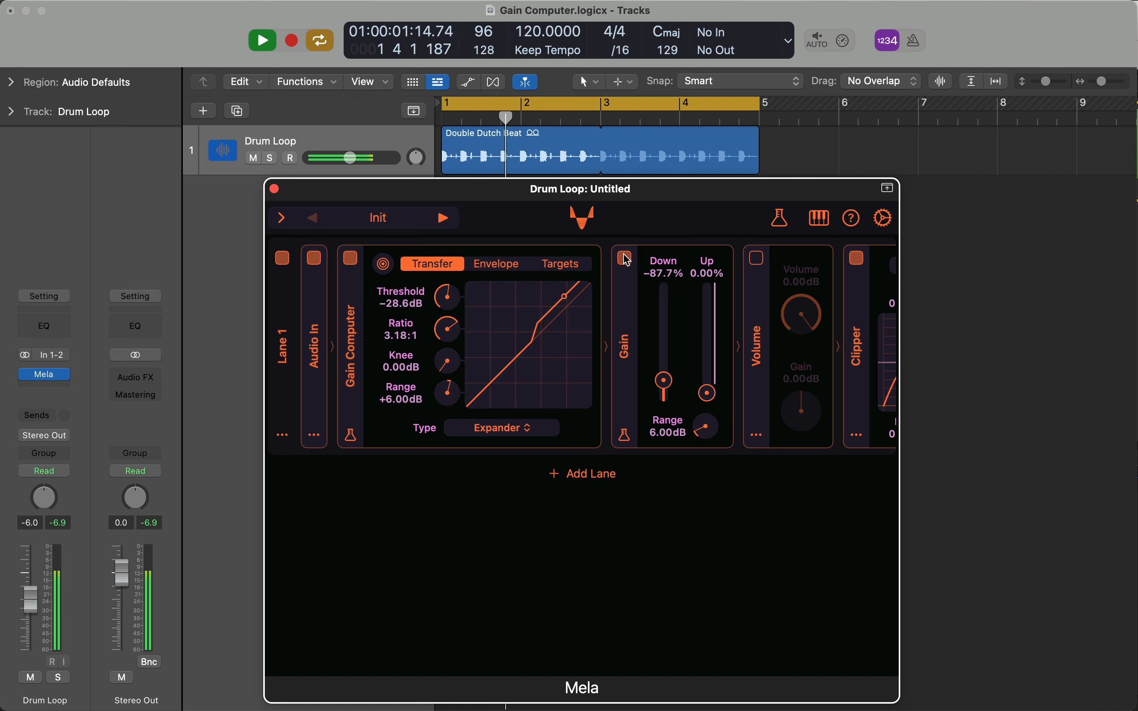
{"action": "left_click", "coordinate": [1023, 388]}
{"action": "key", "text": "space"}
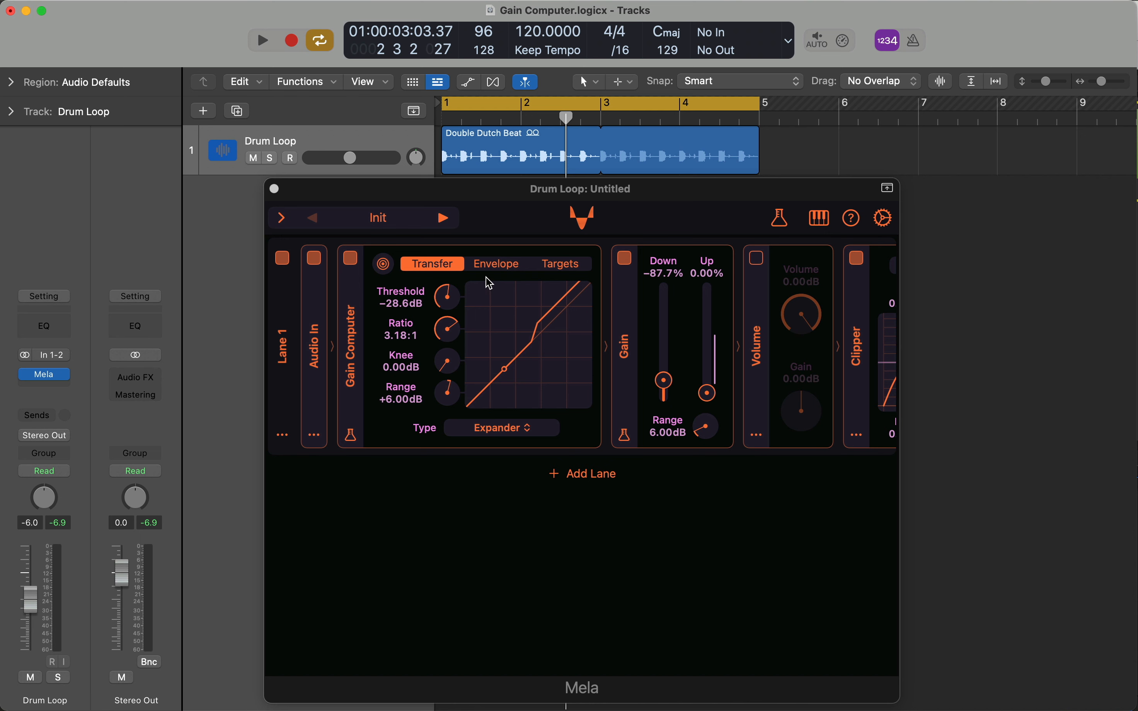
Change the Gain Computer's type to Compressor and set its Range to −24 dB
{"action": "left_click", "coordinate": [474, 280]}
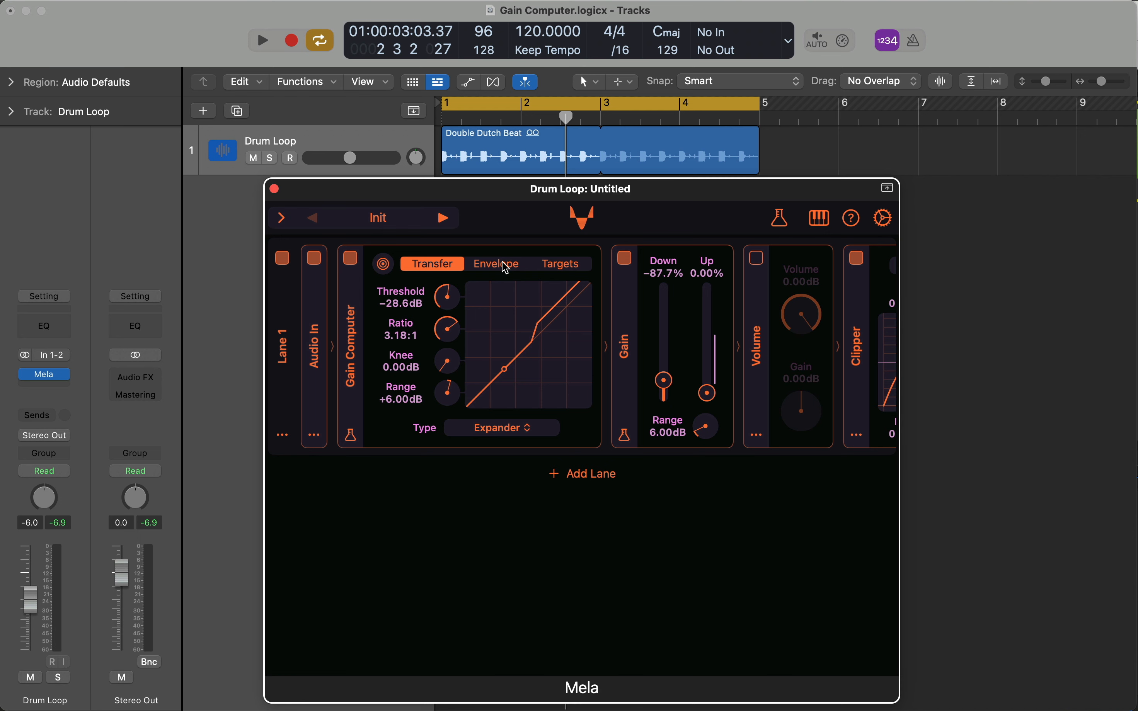
{"action": "left_click", "coordinate": [527, 426]}
{"action": "left_click", "coordinate": [503, 460]}
{"action": "right_click", "coordinate": [420, 401]}
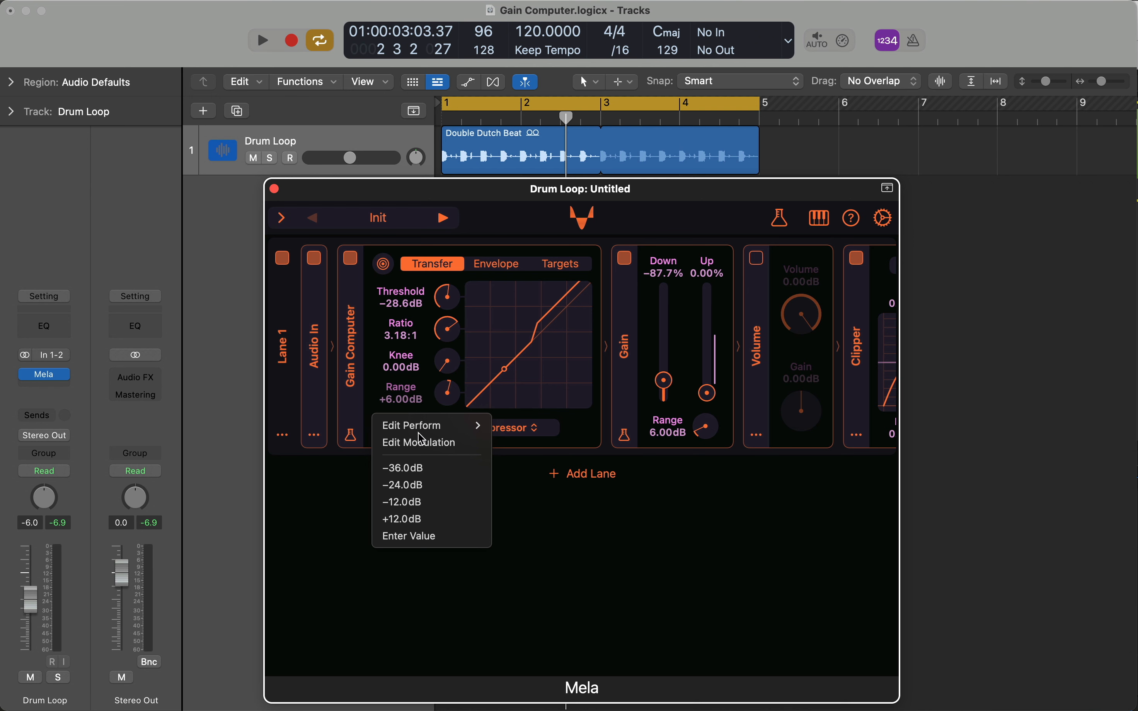
{"action": "left_click", "coordinate": [425, 485]}
Set the Gain module's Range to 24 dB and its Down amount to 0%
{"action": "right_click", "coordinate": [672, 430]}
{"action": "left_click", "coordinate": [719, 519]}
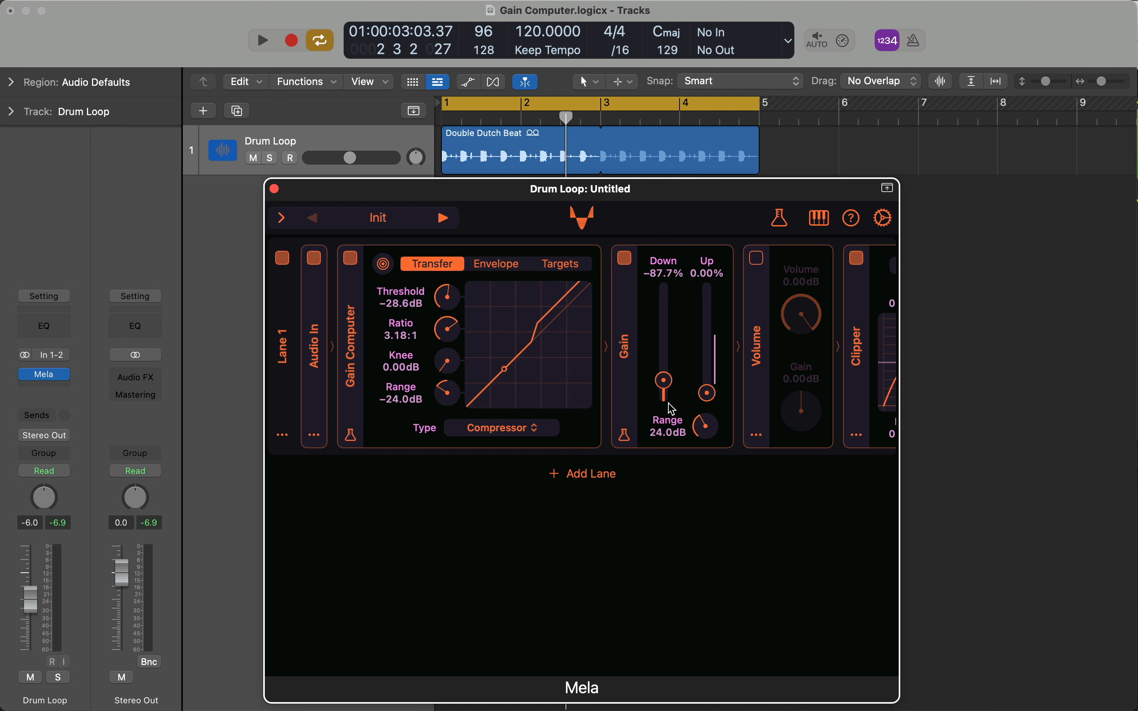
{"action": "left_click_drag", "start_coordinate": [665, 375], "coordinate": [660, 247]}
Change the Gain Computer's first target to the Gain module's Down parameter and return to the transfer settings
{"action": "left_click", "coordinate": [519, 259]}
{"action": "left_click", "coordinate": [563, 264]}
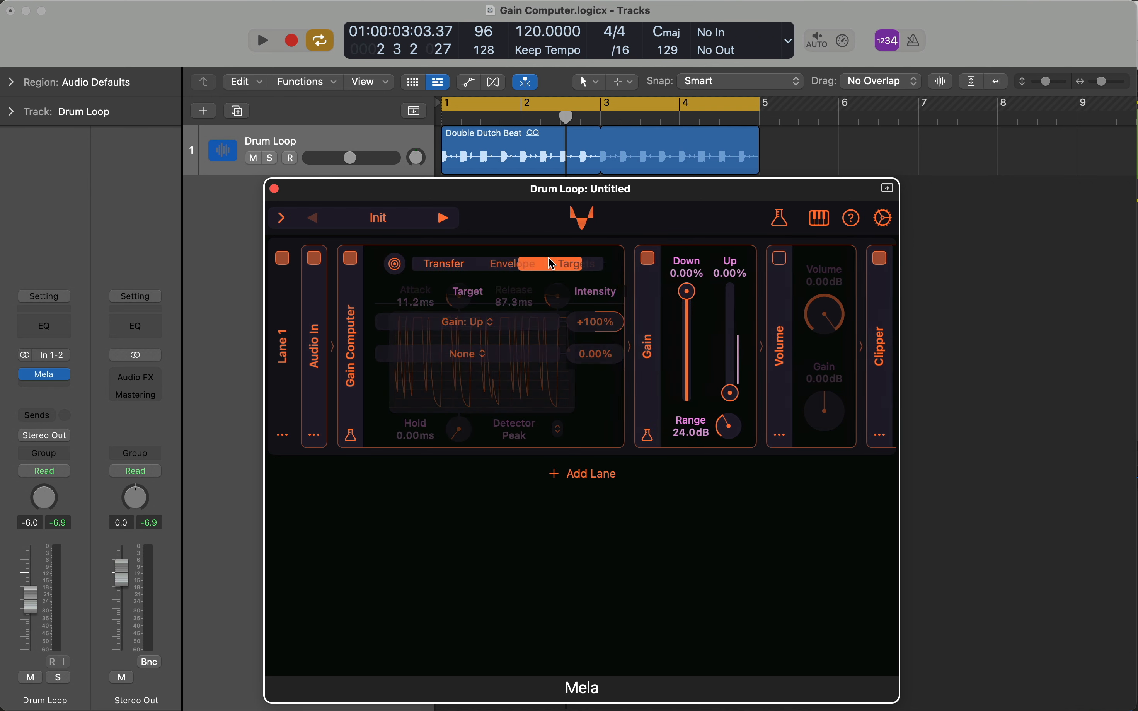
{"action": "left_click", "coordinate": [468, 322]}
{"action": "mouse_move", "coordinate": [500, 423]}
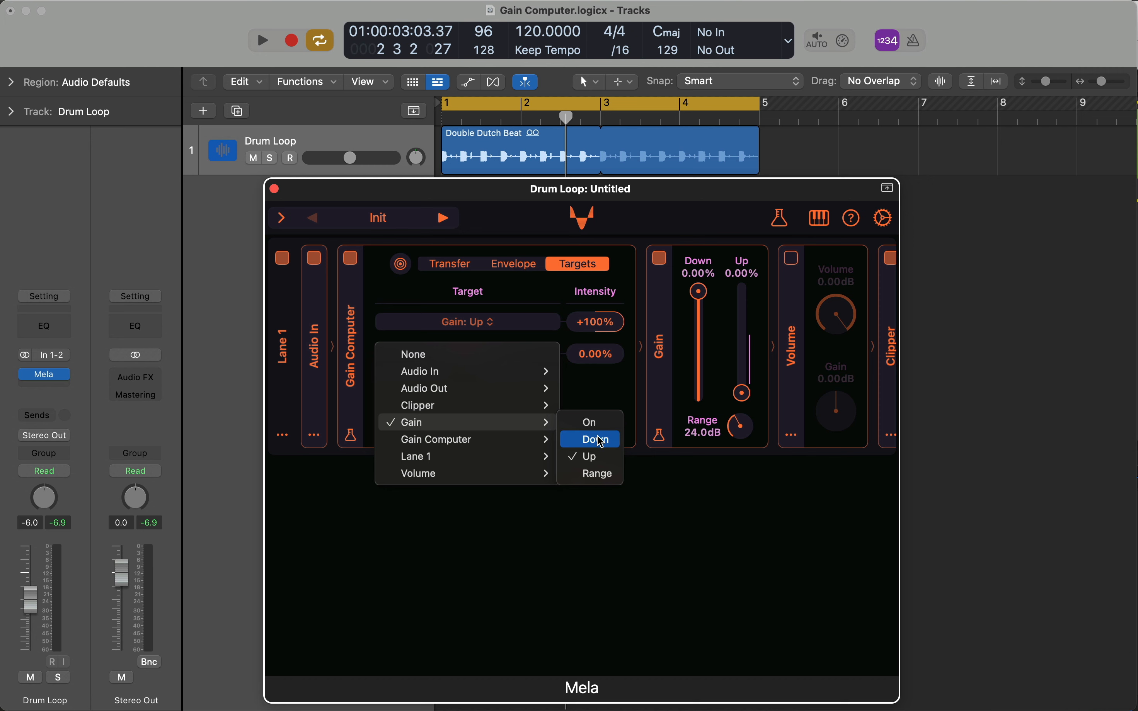
{"action": "left_click", "coordinate": [597, 438]}
{"action": "left_click", "coordinate": [454, 264]}
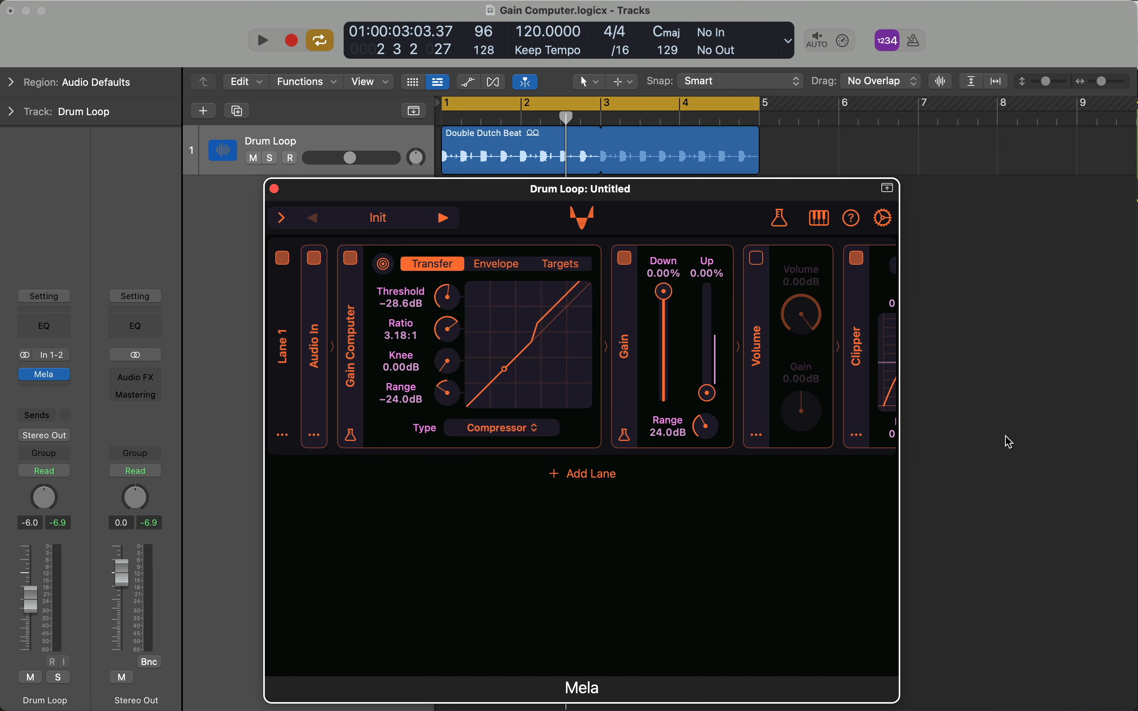
Audition the drum loop from the start with the compressor driving the Gain module's Down parameter, and stop playback
{"action": "left_click", "coordinate": [1032, 438]}
{"action": "key", "text": "Return"}
{"action": "key", "text": "space"}
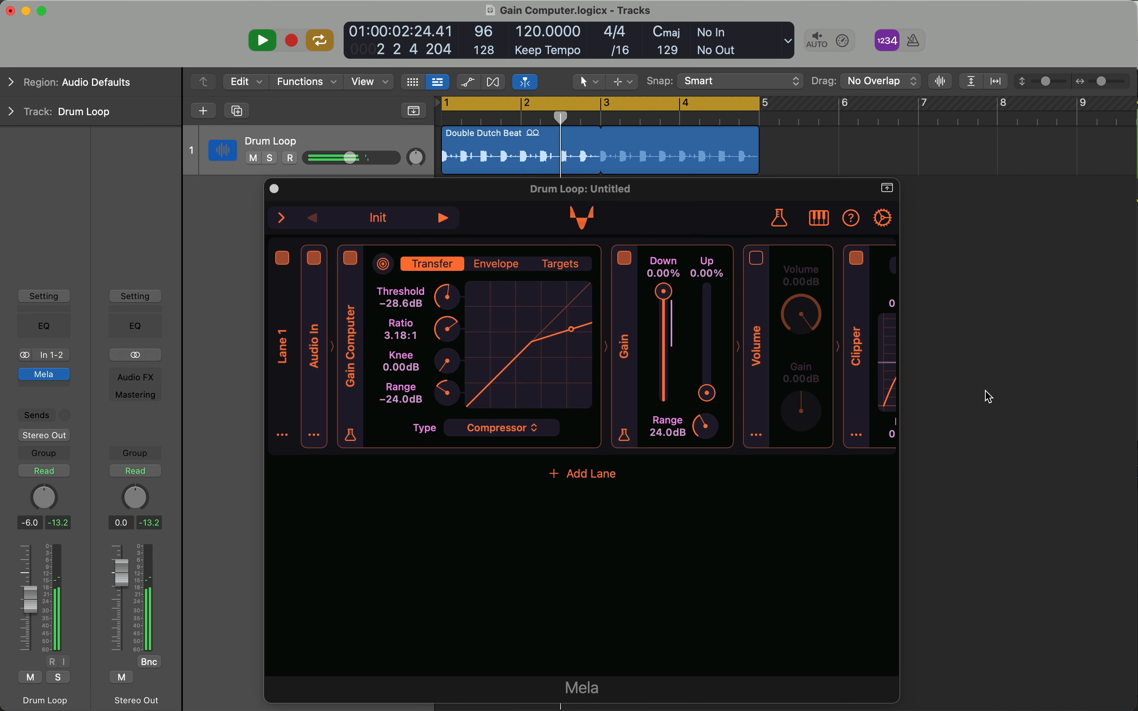
{"action": "key", "text": "space"}
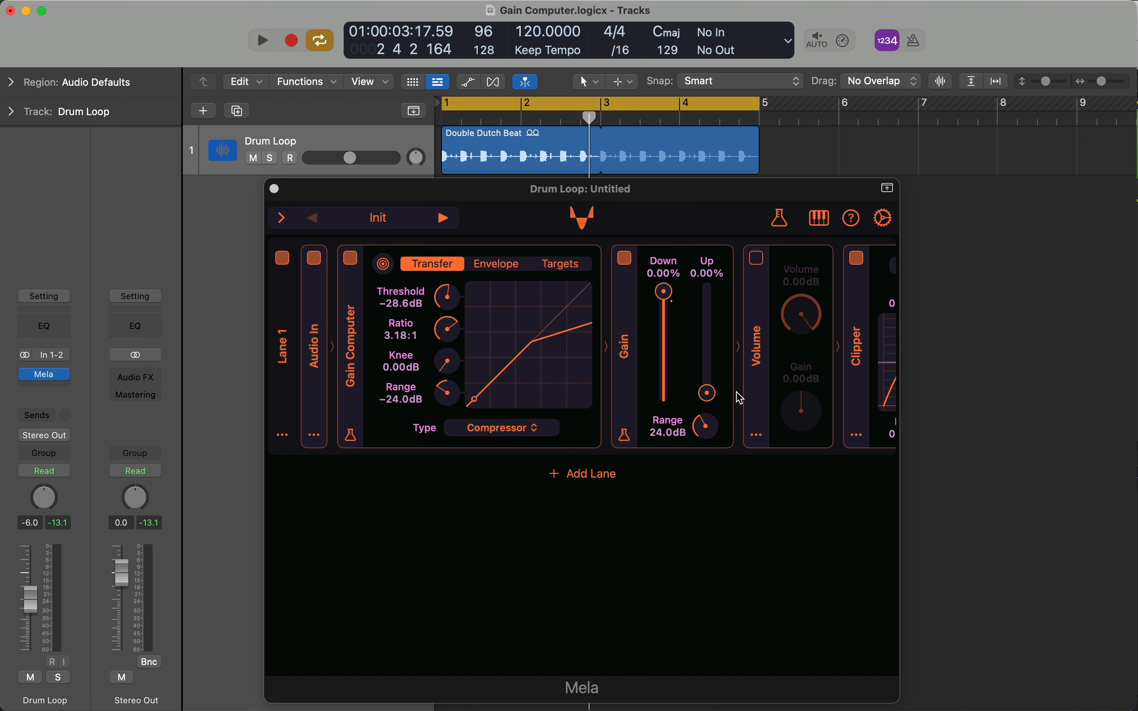
Move the Gain module ahead of the Gain Computer and audition the loop with the Gain module active and bypassed, leaving it active
{"action": "left_click_drag", "start_coordinate": [627, 342], "coordinate": [357, 344]}
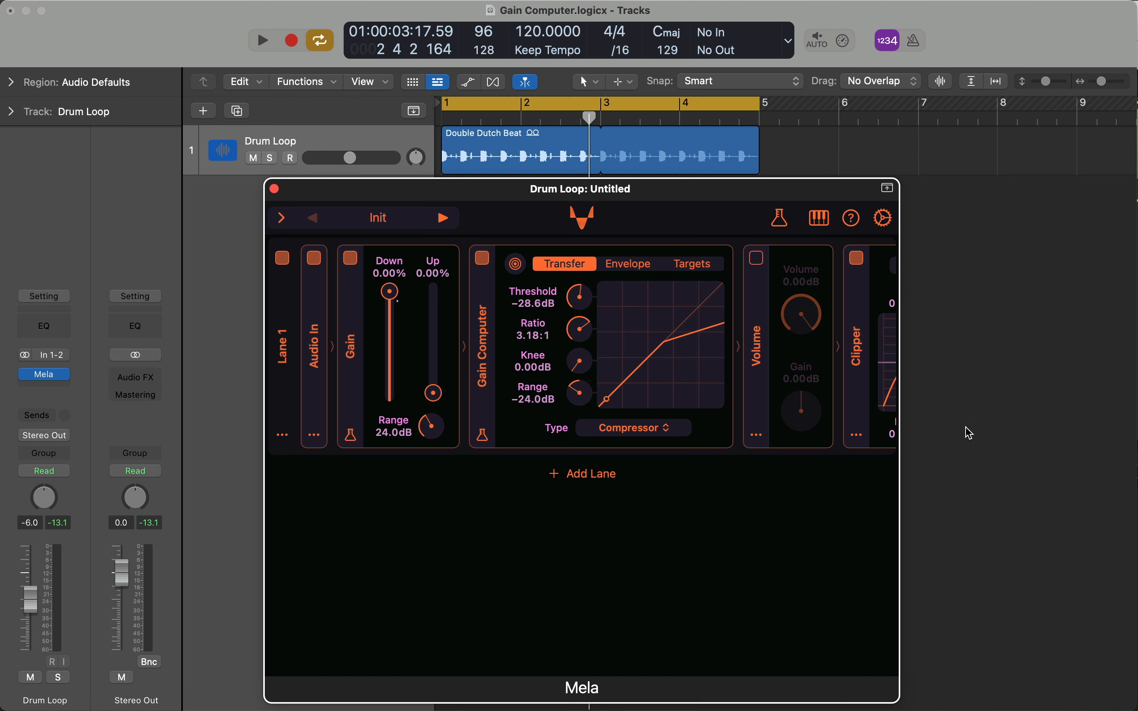
{"action": "left_click", "coordinate": [1029, 449]}
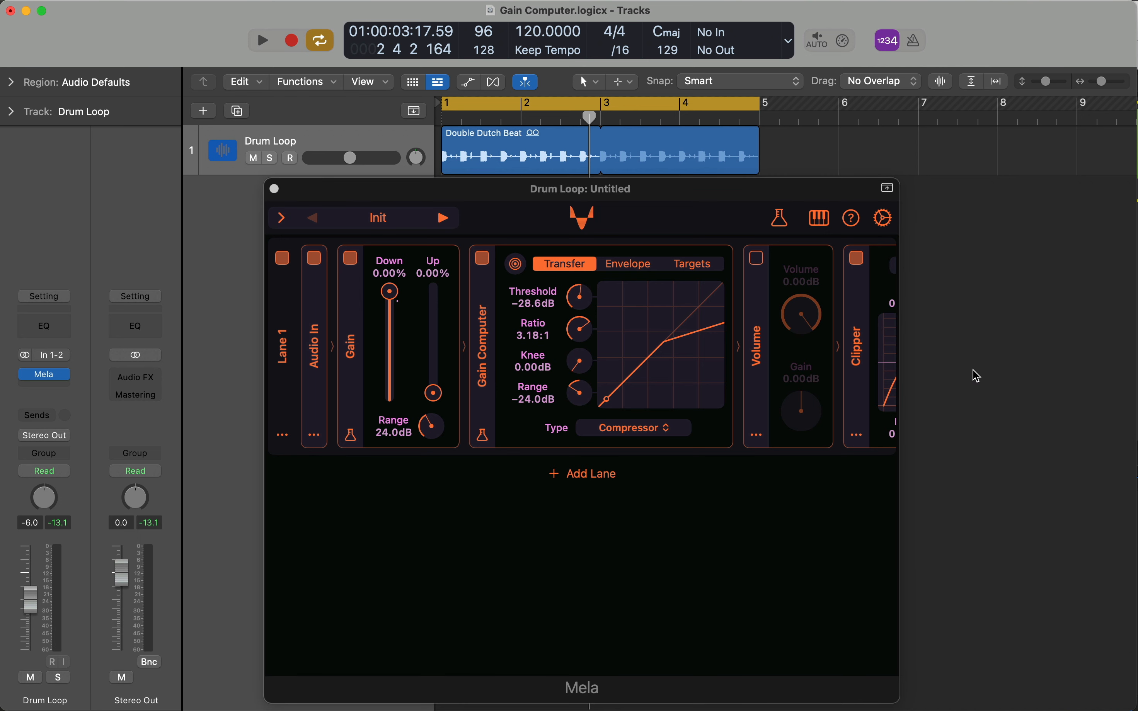
{"action": "key", "text": "space"}
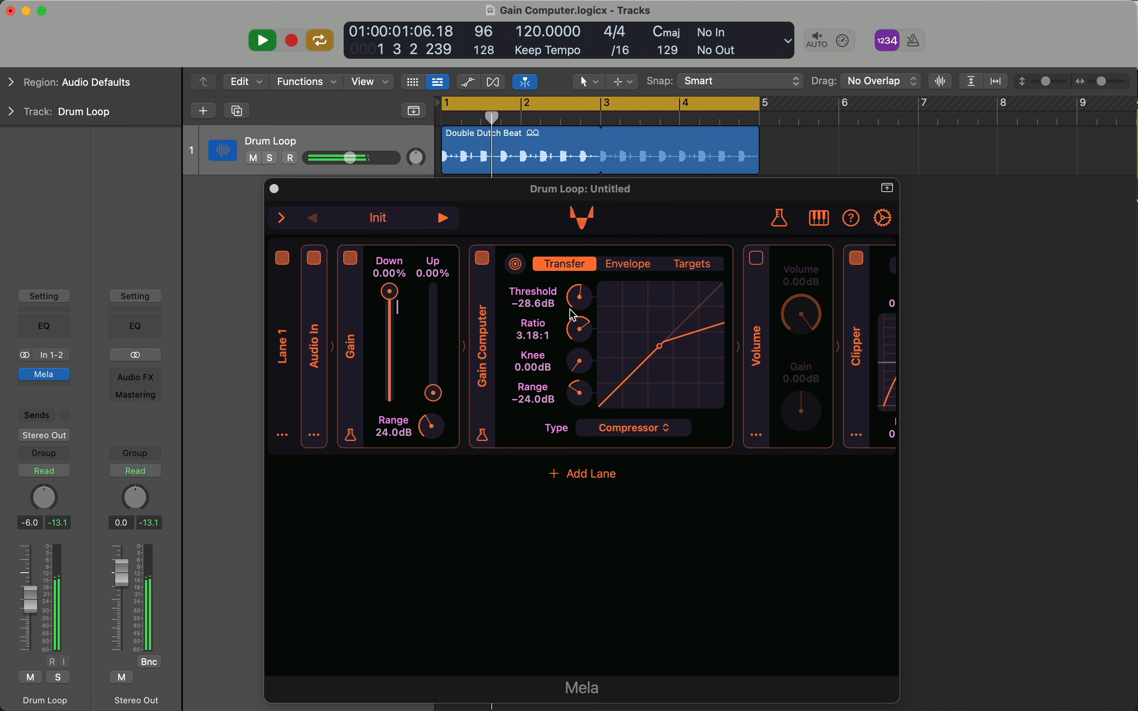
{"action": "left_click", "coordinate": [351, 259]}
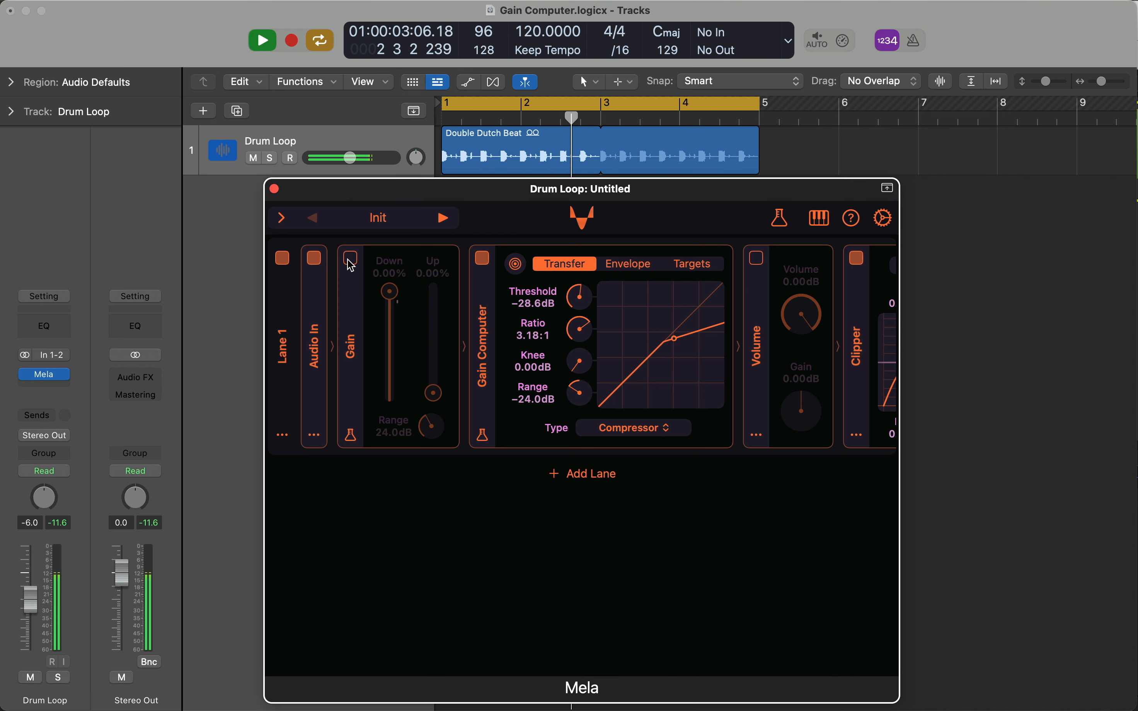
{"action": "left_click", "coordinate": [351, 258]}
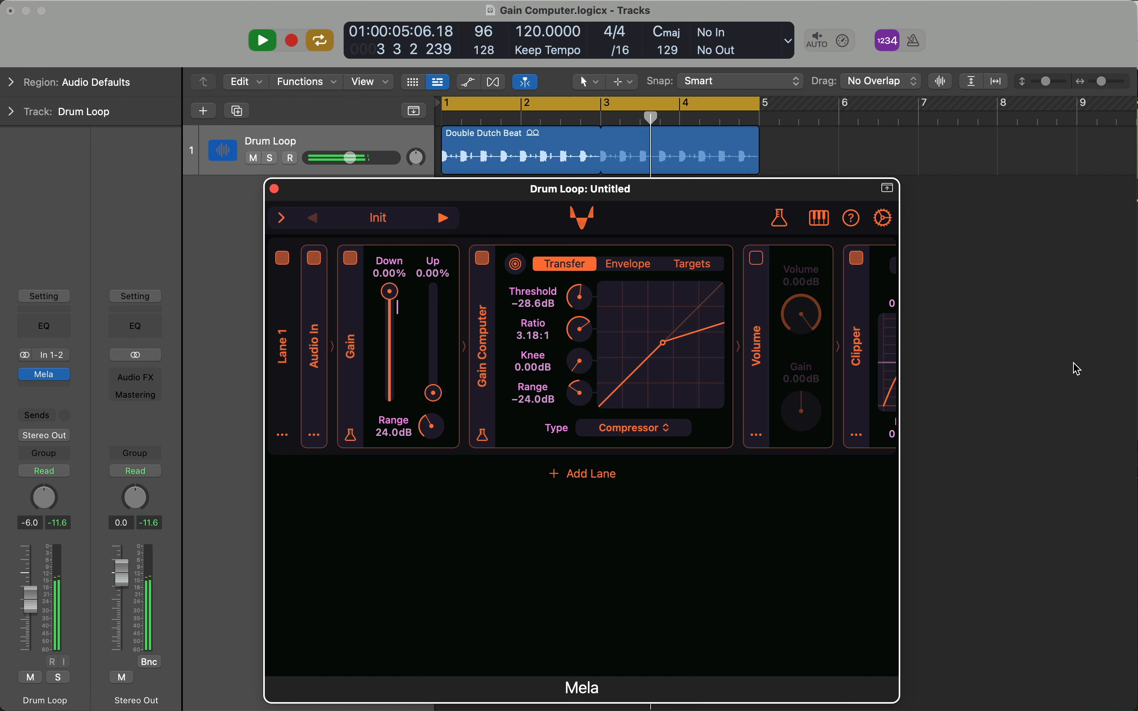
{"action": "left_click", "coordinate": [1061, 363]}
{"action": "key", "text": "space"}
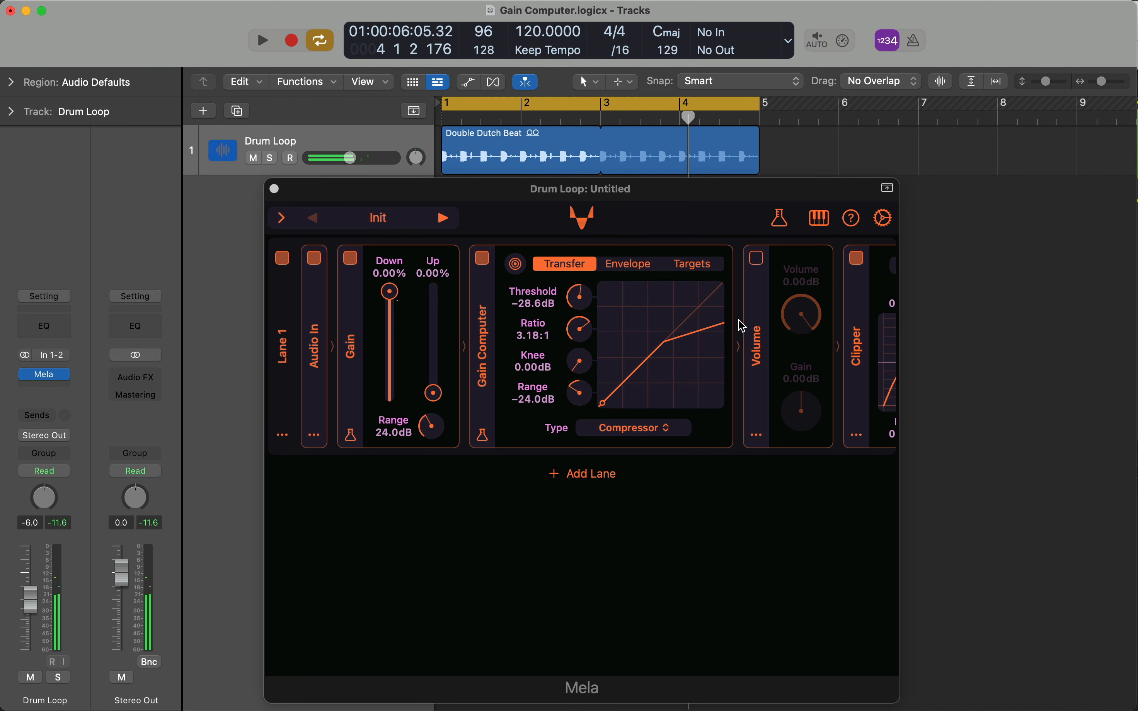
Enable the Volume module, raise its Gain to +5.81 dB while the drum loop plays, and stop playback
{"action": "left_click", "coordinate": [757, 258]}
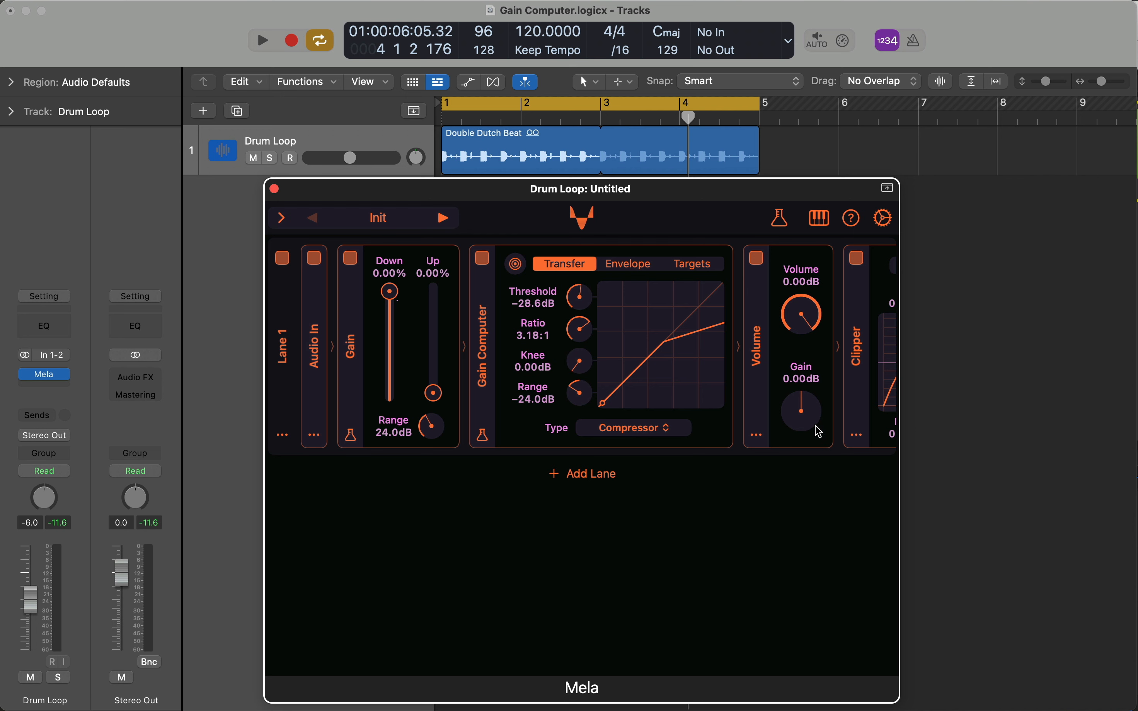
{"action": "left_click", "coordinate": [1010, 428]}
{"action": "key", "text": "space"}
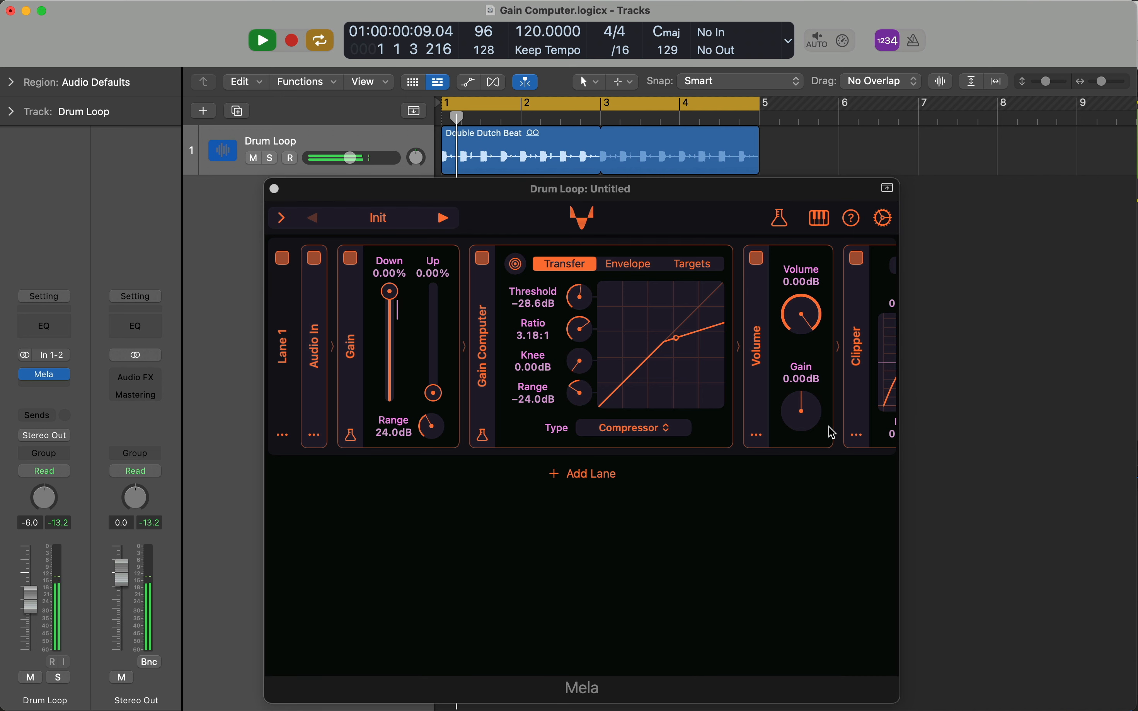
{"action": "left_click_drag", "start_coordinate": [793, 409], "coordinate": [788, 401]}
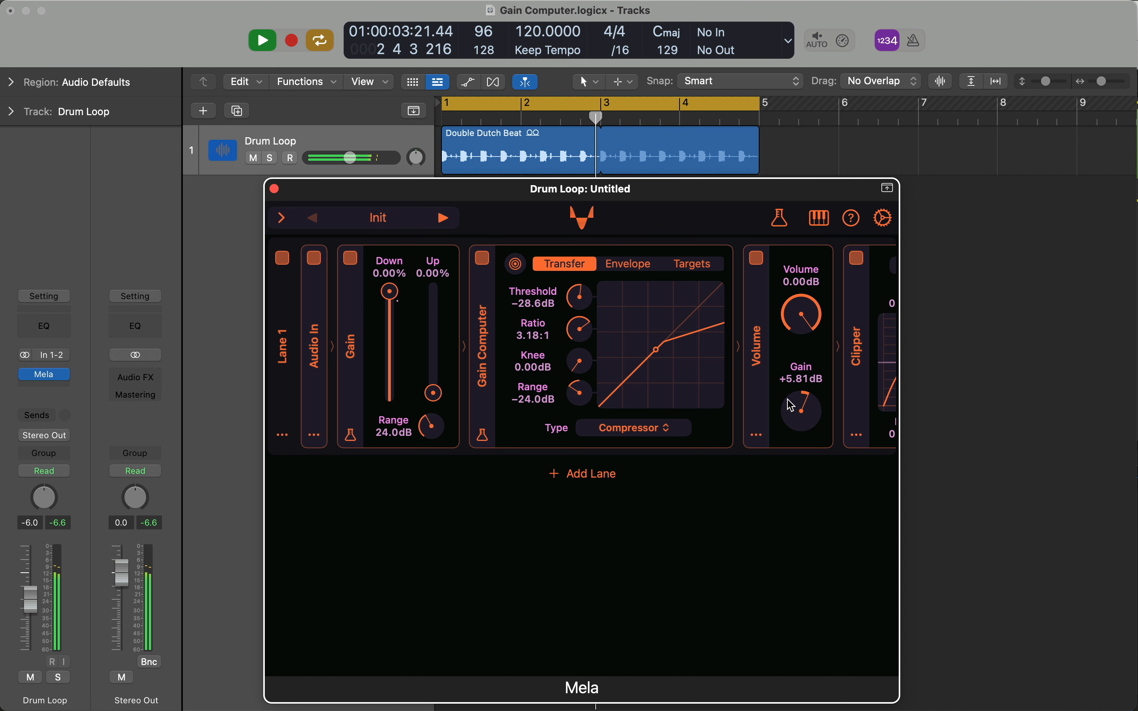
{"action": "left_click", "coordinate": [968, 397]}
{"action": "key", "text": "space"}
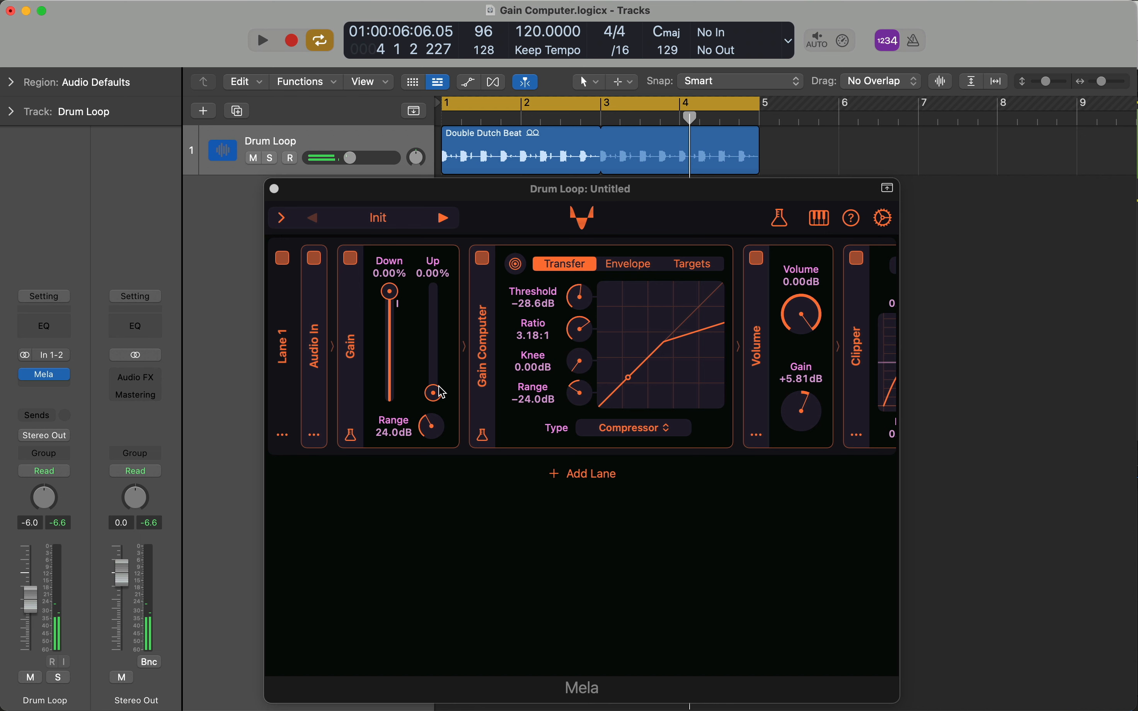
{"action": "left_click", "coordinate": [441, 401]}
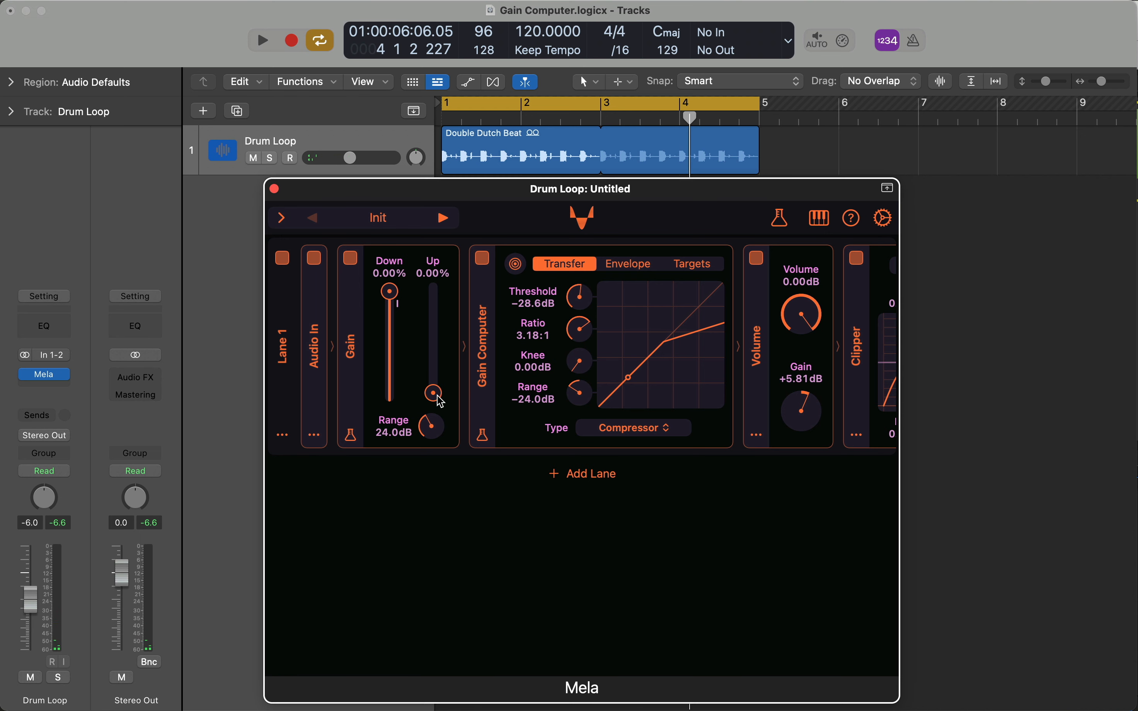
{"action": "mouse_move", "coordinate": [439, 399]}
{"action": "left_mouse_down"}
{"action": "mouse_move", "coordinate": [437, 371]}
{"action": "mouse_move", "coordinate": [431, 410]}
{"action": "left_mouse_up"}
{"action": "scroll", "coordinate": [641, 329], "scroll_direction": "right", "scroll_amount": 5}
{"action": "scroll", "coordinate": [641, 329], "scroll_direction": "left", "scroll_amount": 5}
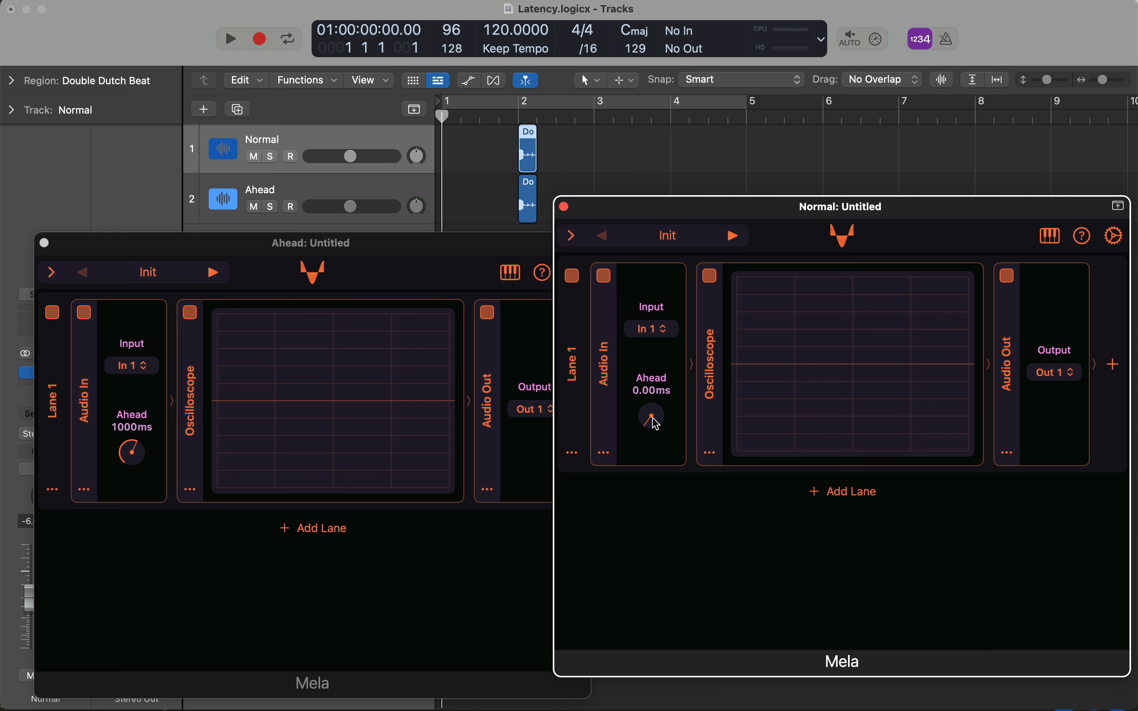
Deselect the regions and compare the Audio In Ahead settings in the Normal and Ahead tracks' Mela windows
{"action": "left_click", "coordinate": [519, 127]}
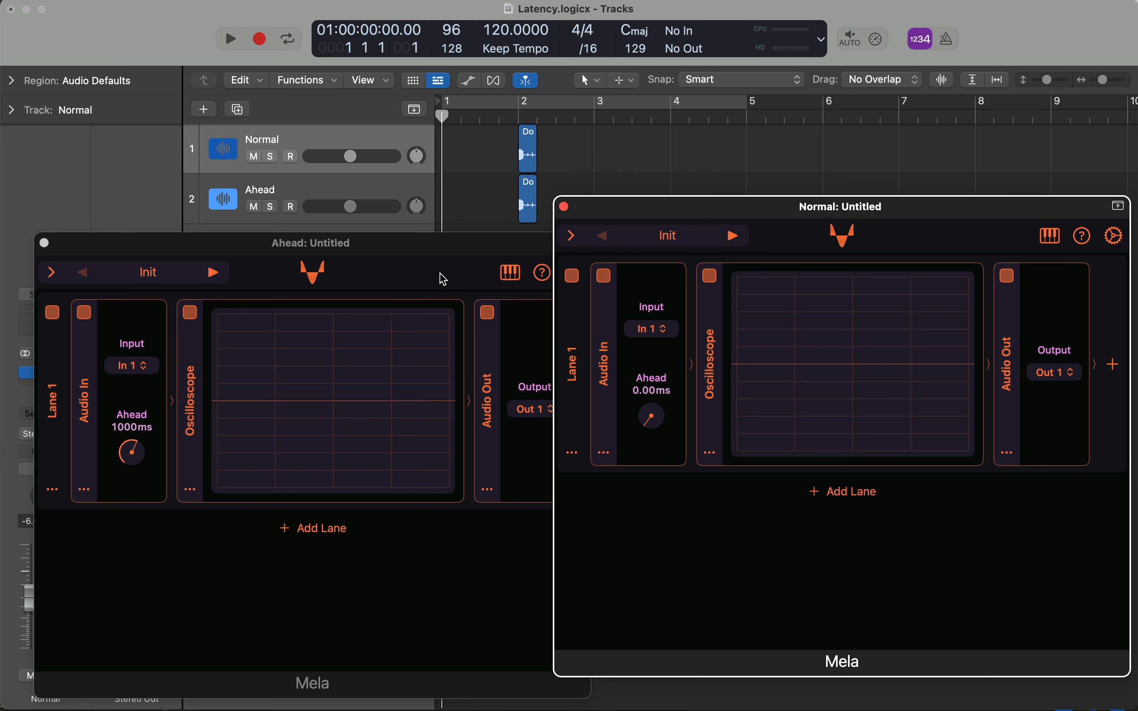
{"action": "left_click", "coordinate": [454, 267]}
{"action": "left_click", "coordinate": [704, 200]}
{"action": "left_click", "coordinate": [395, 256]}
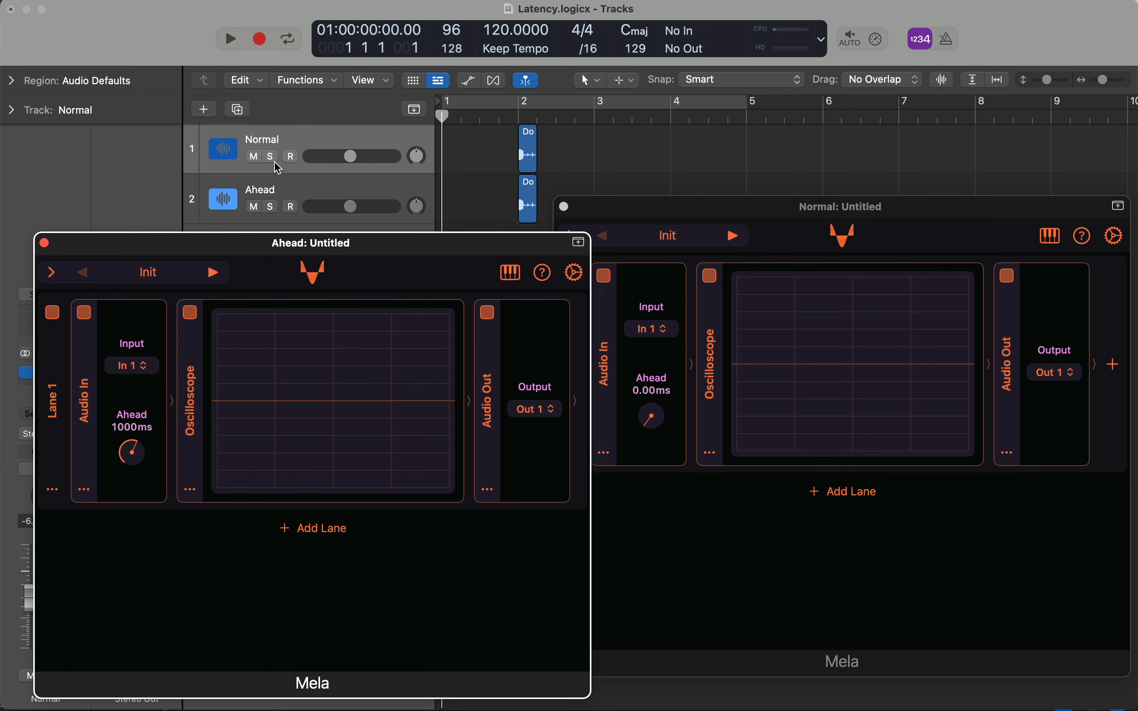
{"action": "left_click", "coordinate": [794, 244]}
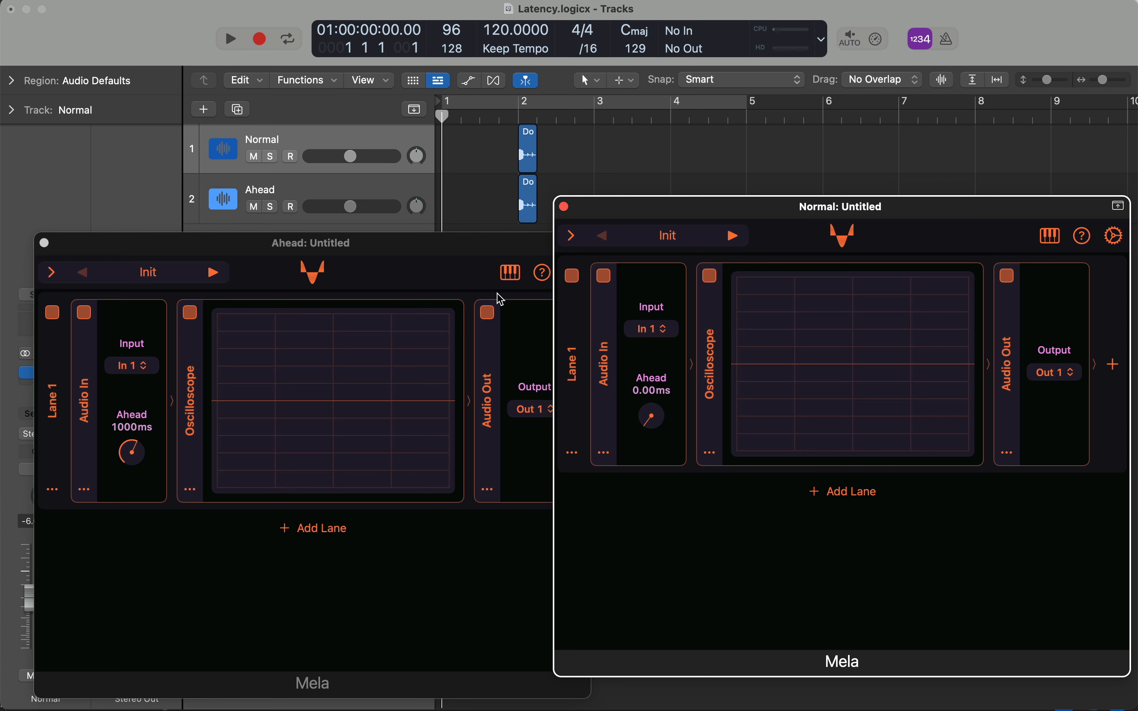
Play the short drum regions on both tracks to compare their timing in the two oscilloscopes, and stop playback
{"action": "left_click", "coordinate": [1040, 45]}
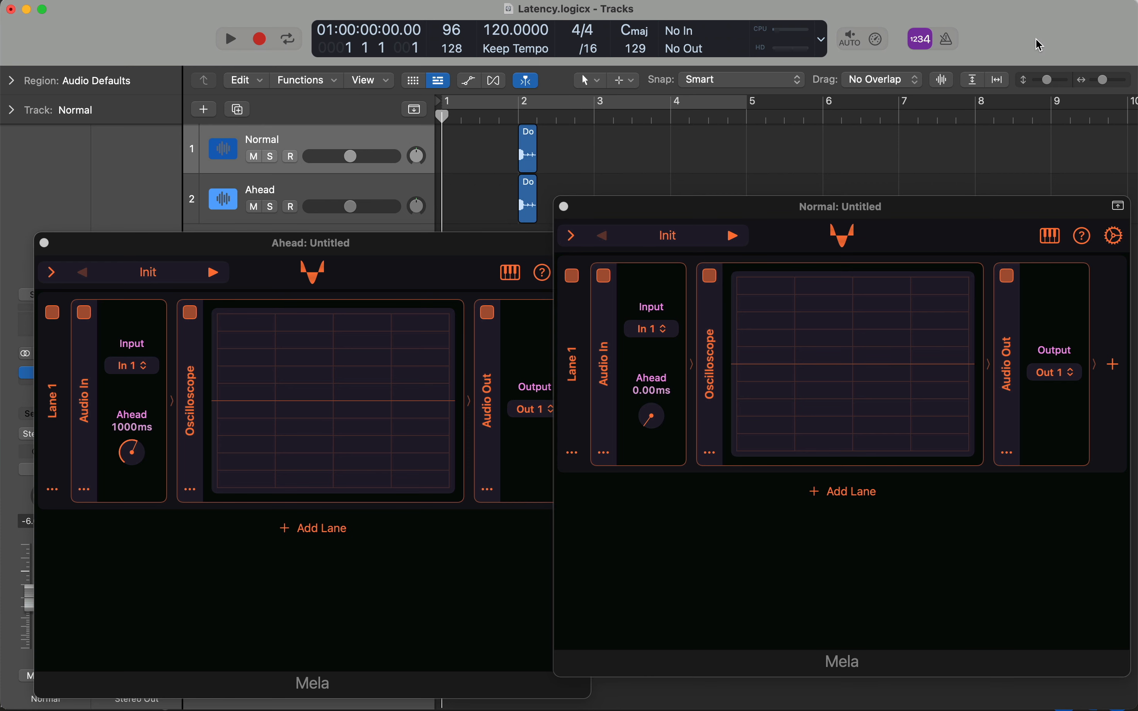
{"action": "key", "text": "space"}
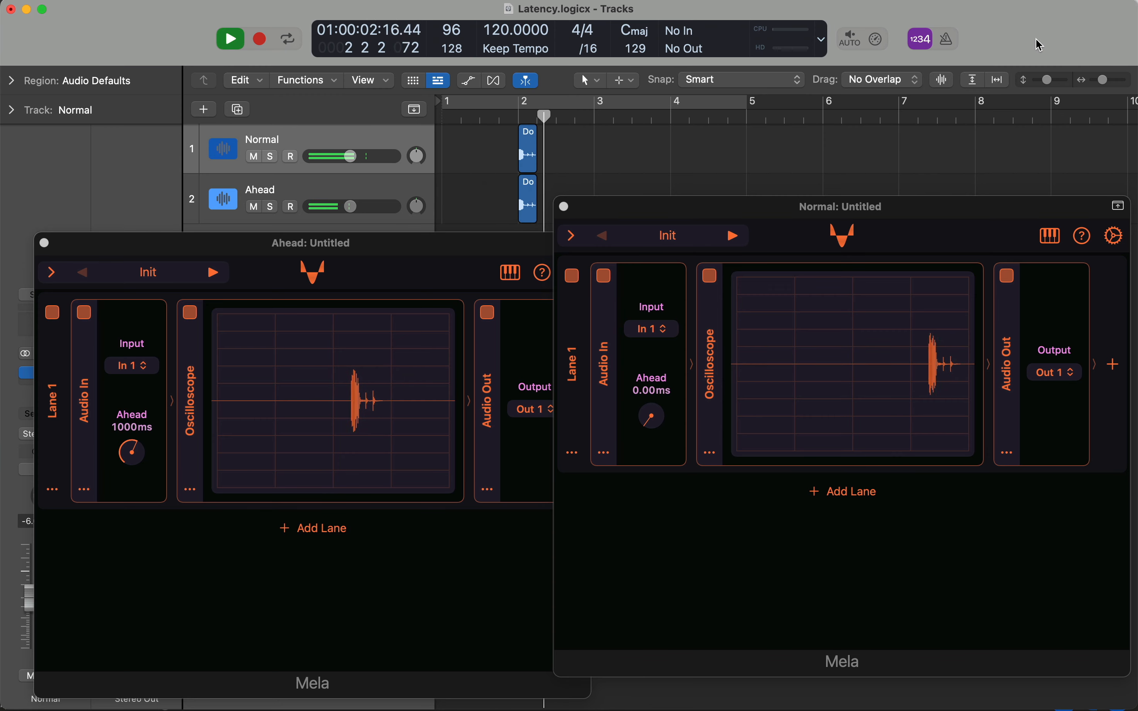
{"action": "key", "text": "space"}
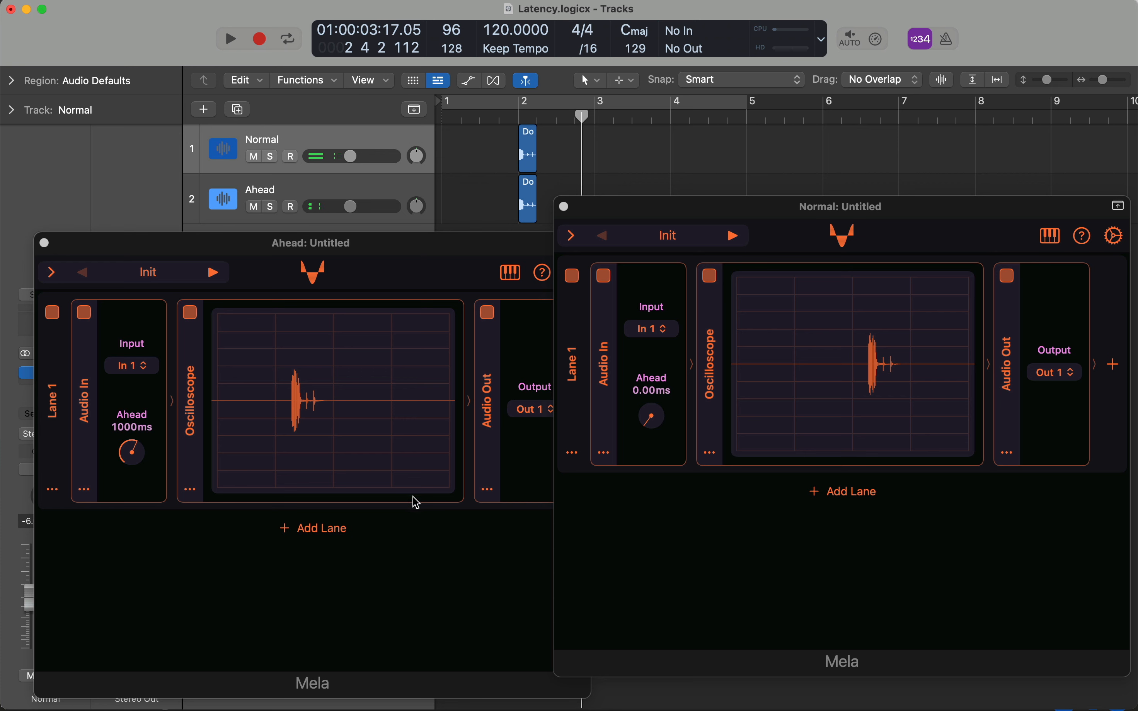
Show Mela's version information in the Normal track's plug-in window
{"action": "left_click", "coordinate": [348, 569]}
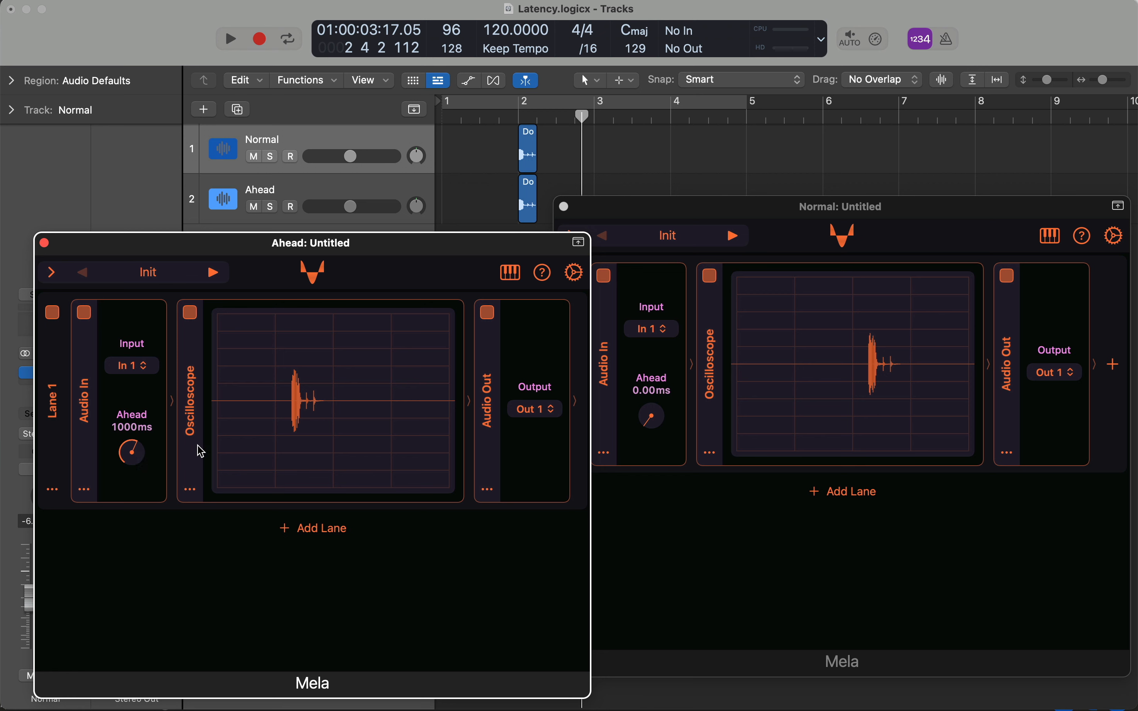
{"action": "left_click", "coordinate": [840, 240]}
{"action": "left_click", "coordinate": [840, 240]}
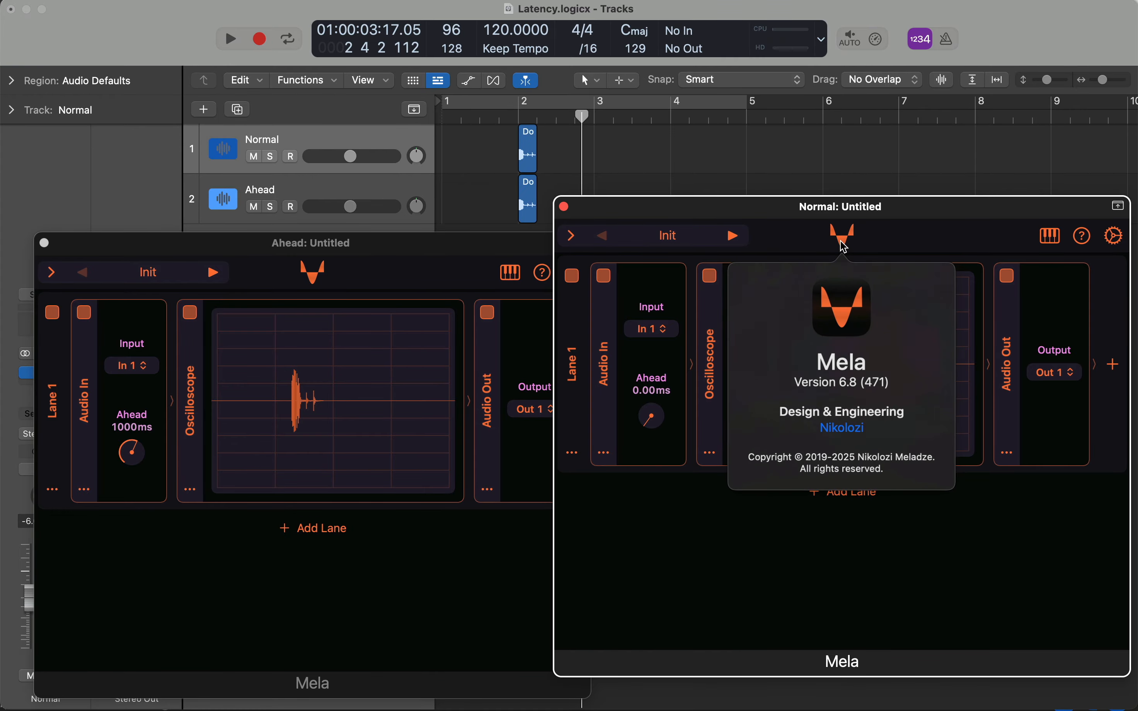